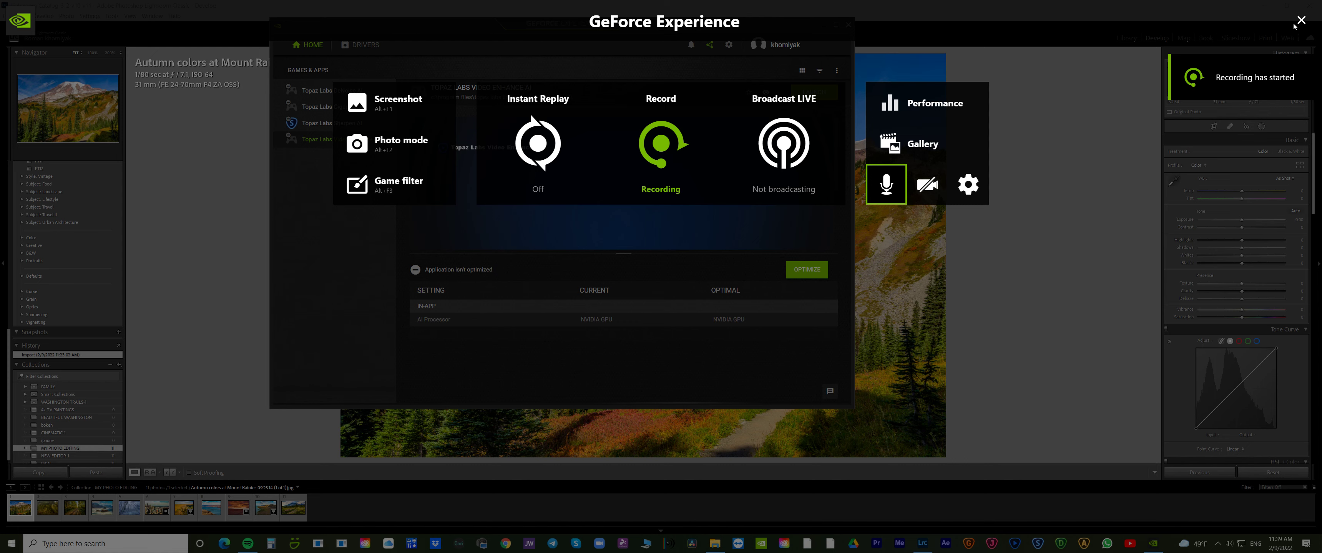
Close the GeForce Experience recording overlay covering the Lightroom photo
left_click(1300, 21)
Minimize GeForce Experience so the Mount Rainier autumn photo is unobstructed
left_click(822, 25)
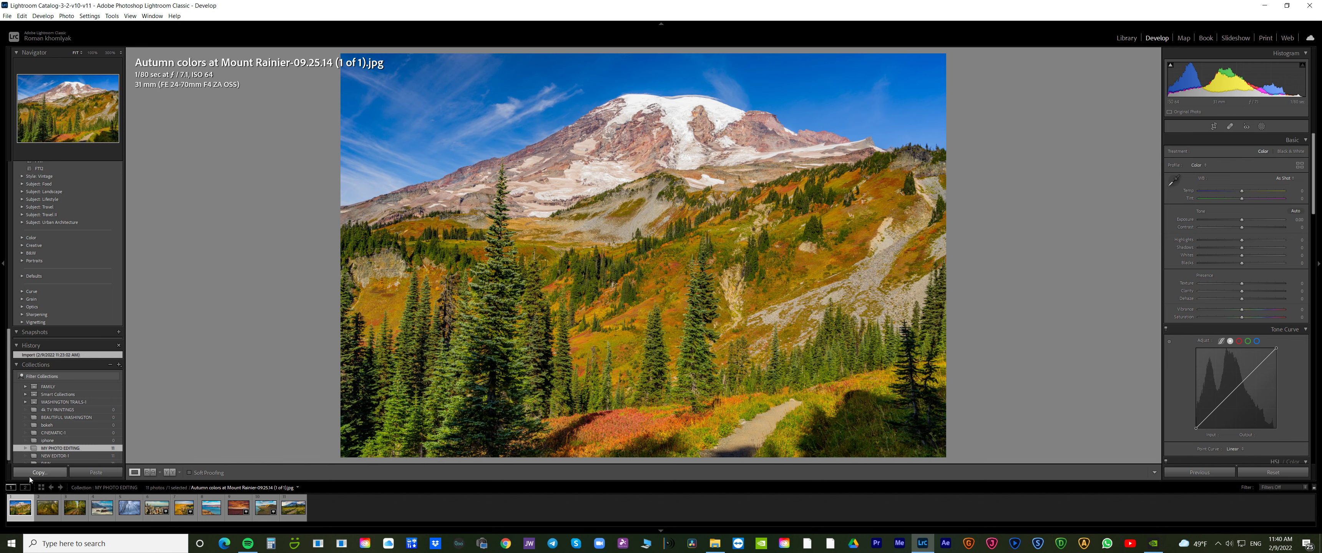
Check the Hoh rain forest and Rainier photos, then settle on the Cedar Butte forest path photo
left_click(46, 506)
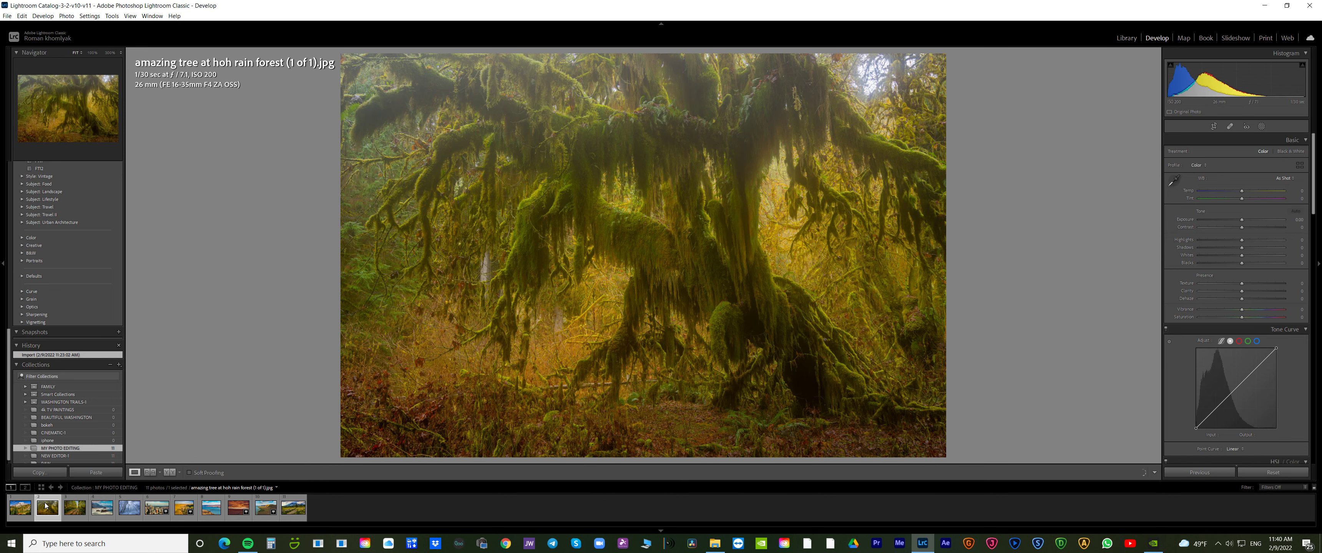
left_click(10, 506)
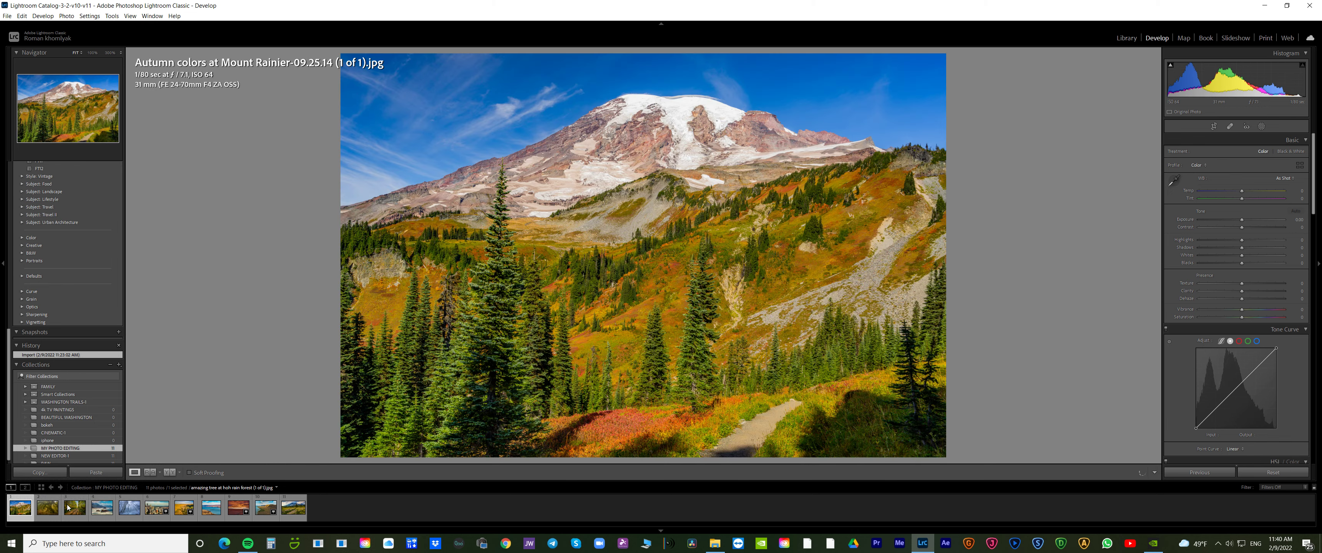
left_click(75, 511)
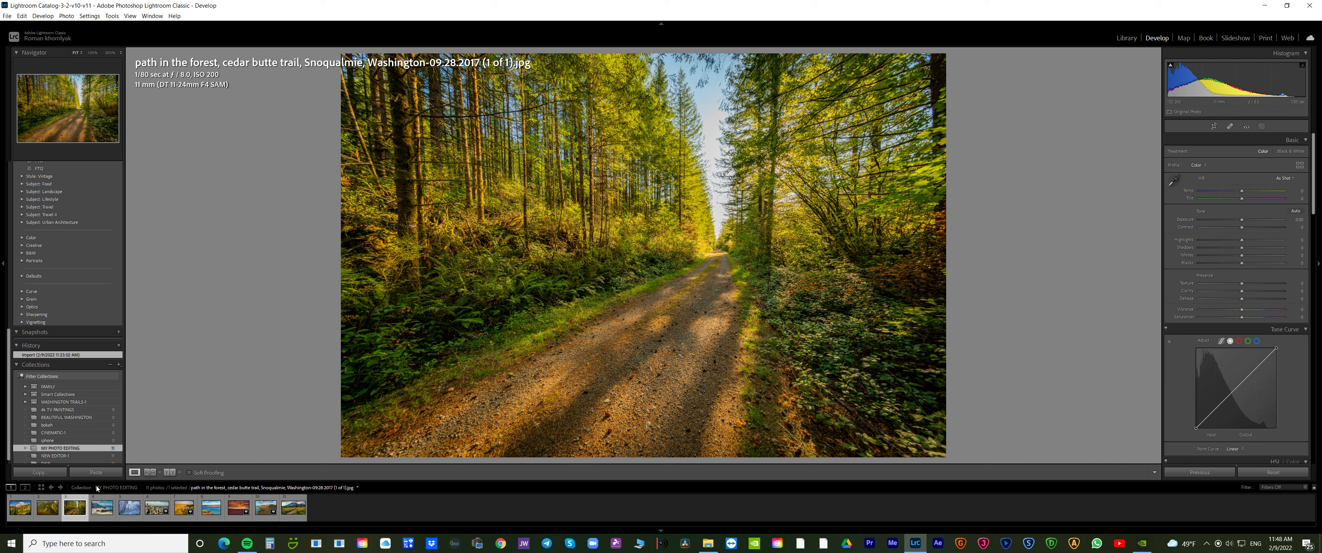
scroll(97, 452, "down", 1)
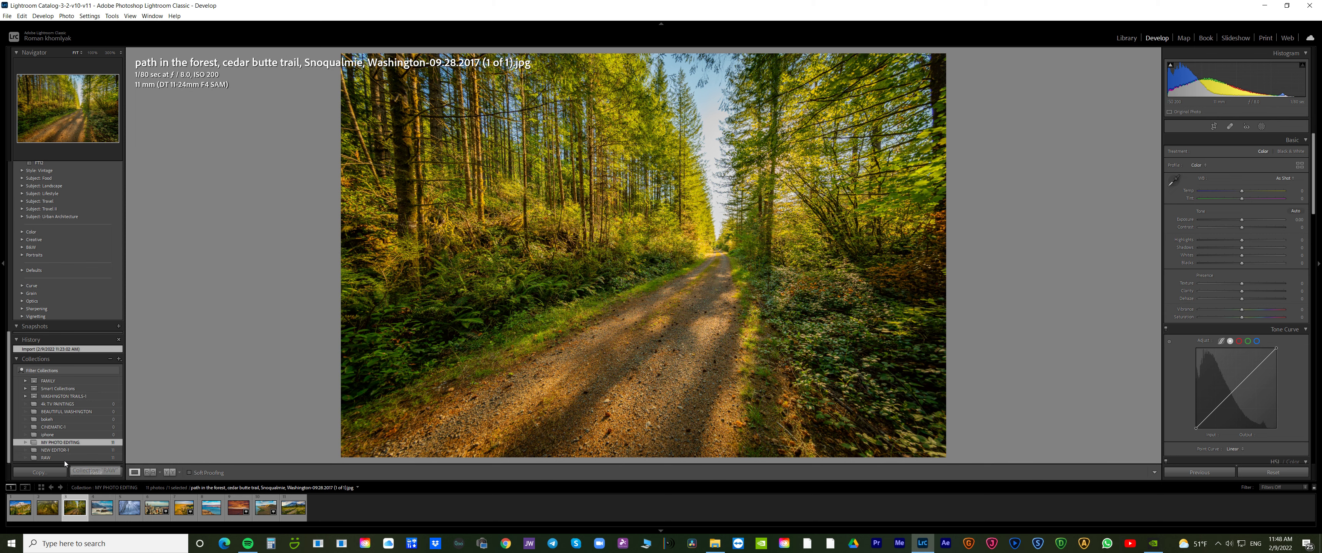
Open the RAW collection, showing the unedited Mount Rainier file 11 (2).ARW
left_click(75, 460)
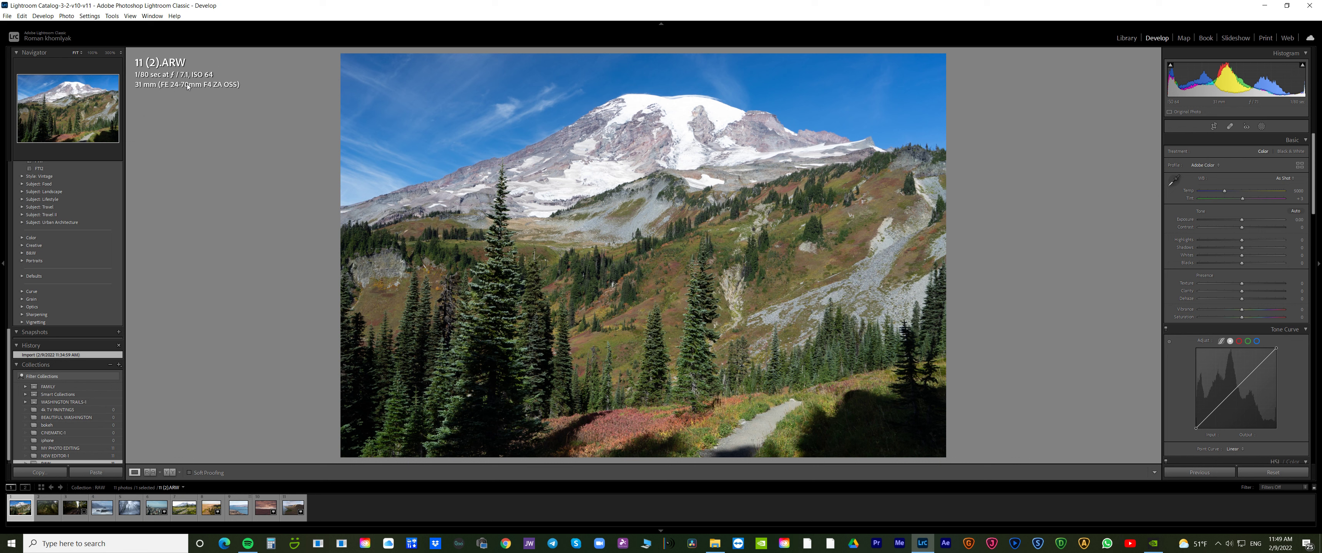
Browse the RAW mossy tree and forest road shots with date/dimension info, ending on 11 (2).CR2
key("i")
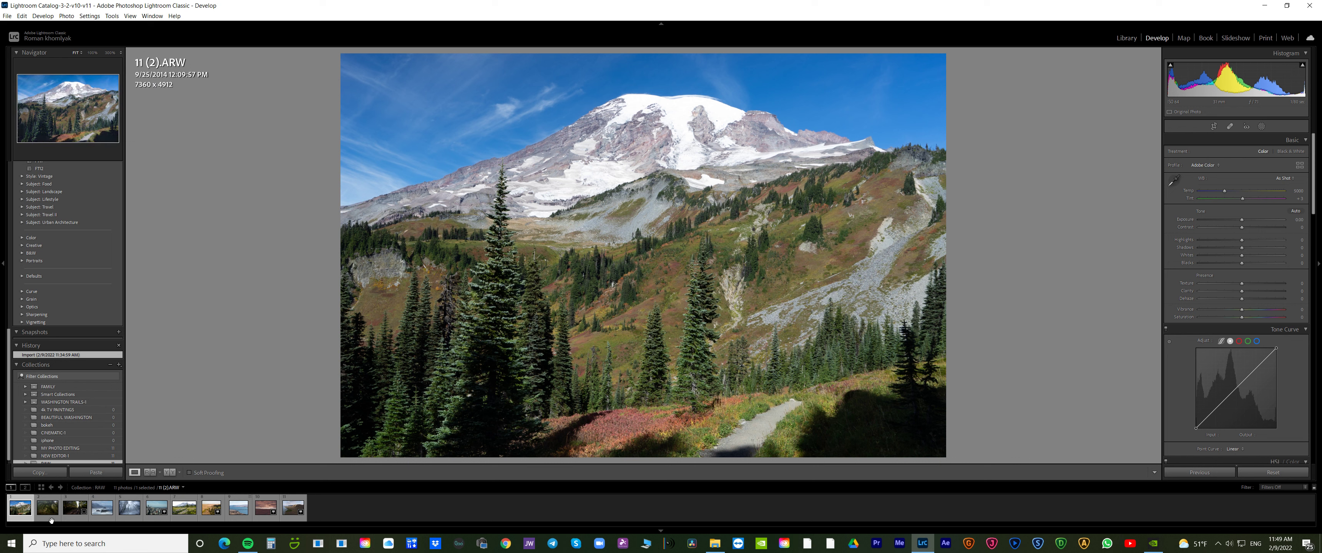
left_click(45, 508)
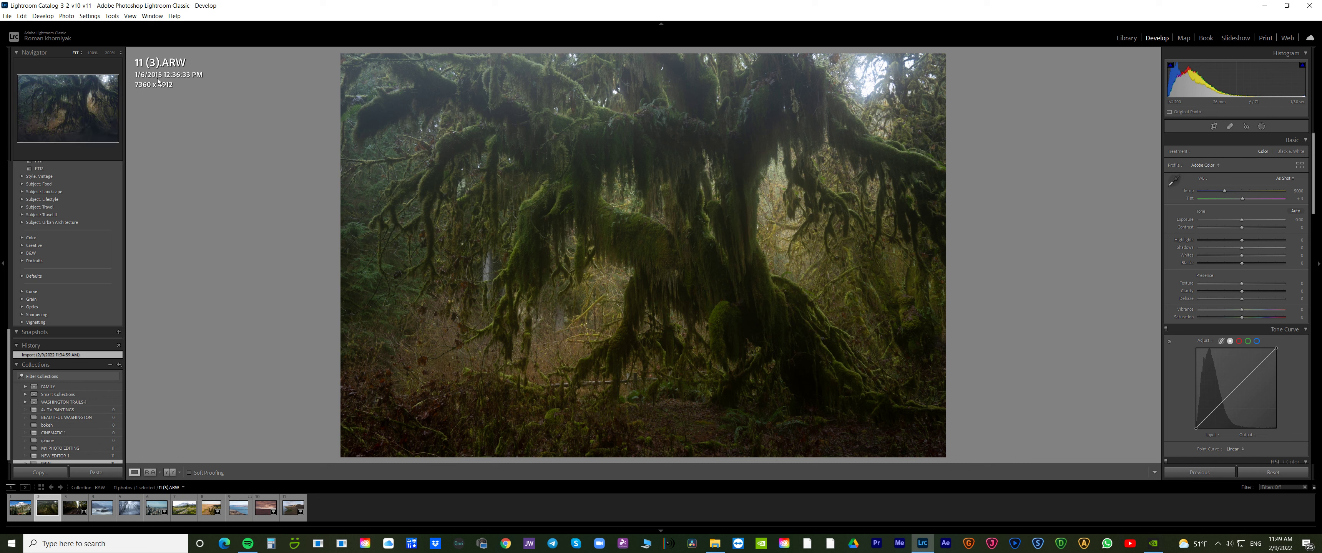
key("i")
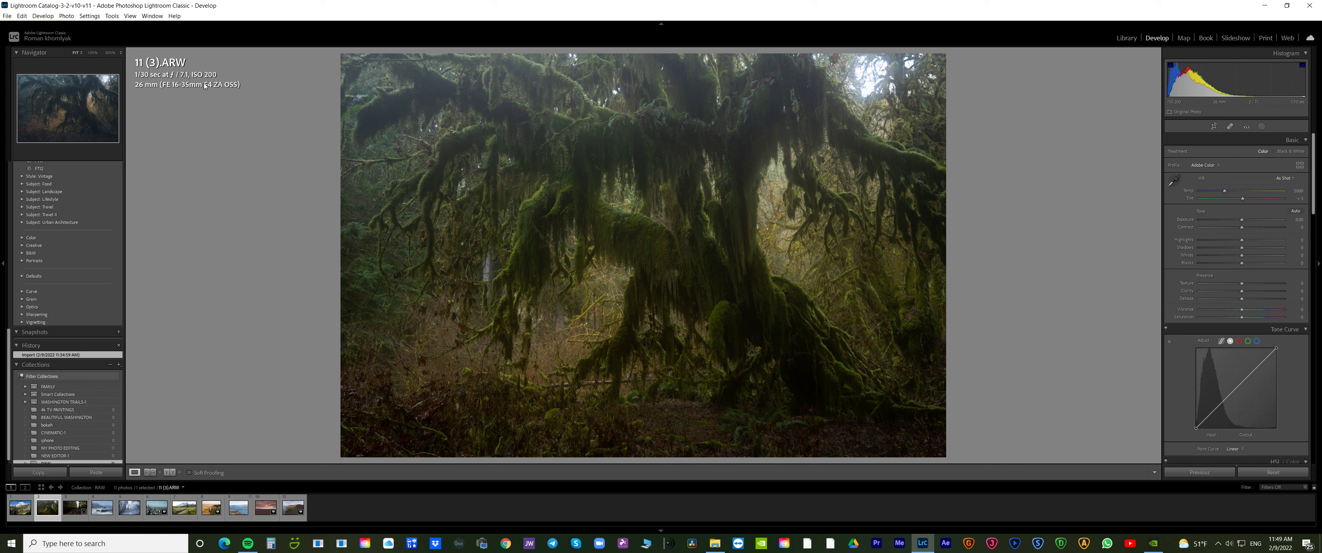
key("i")
left_click(77, 506)
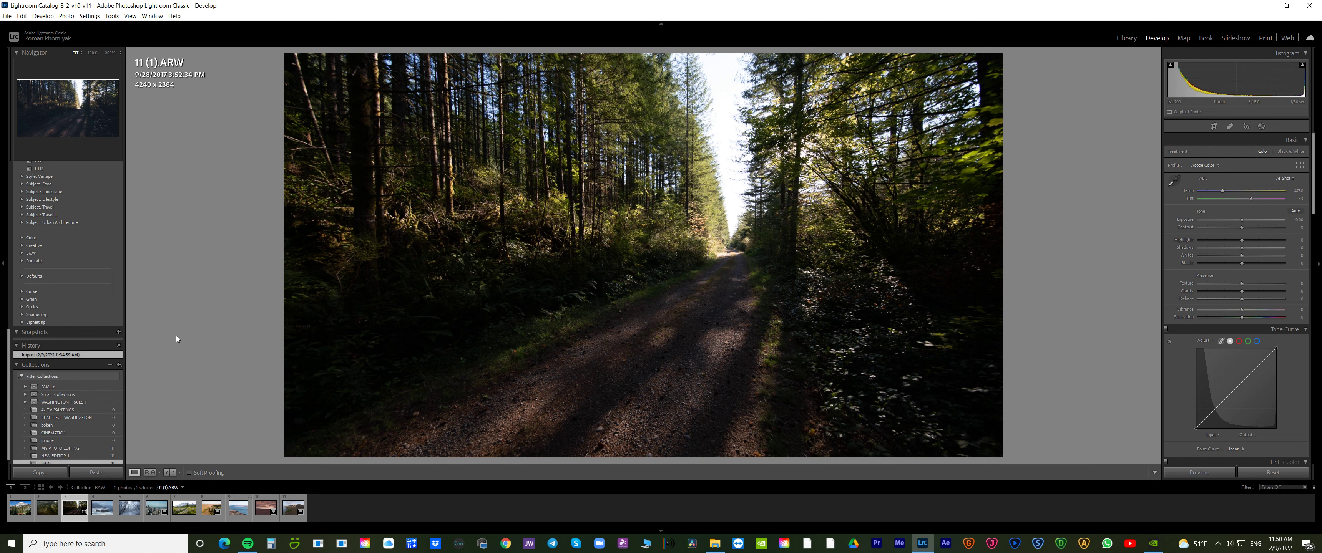
key("Right")
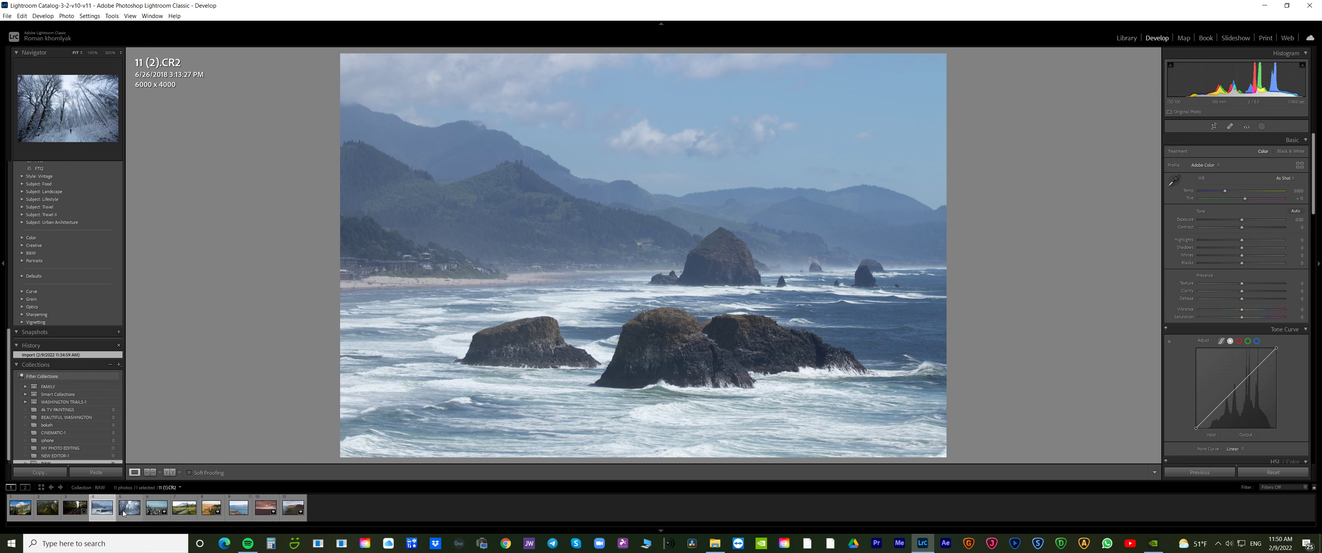
View the snowy forest, Seattle skyline, wildflower meadow, rolling hills and river-bridge RAW photos
left_click(137, 509)
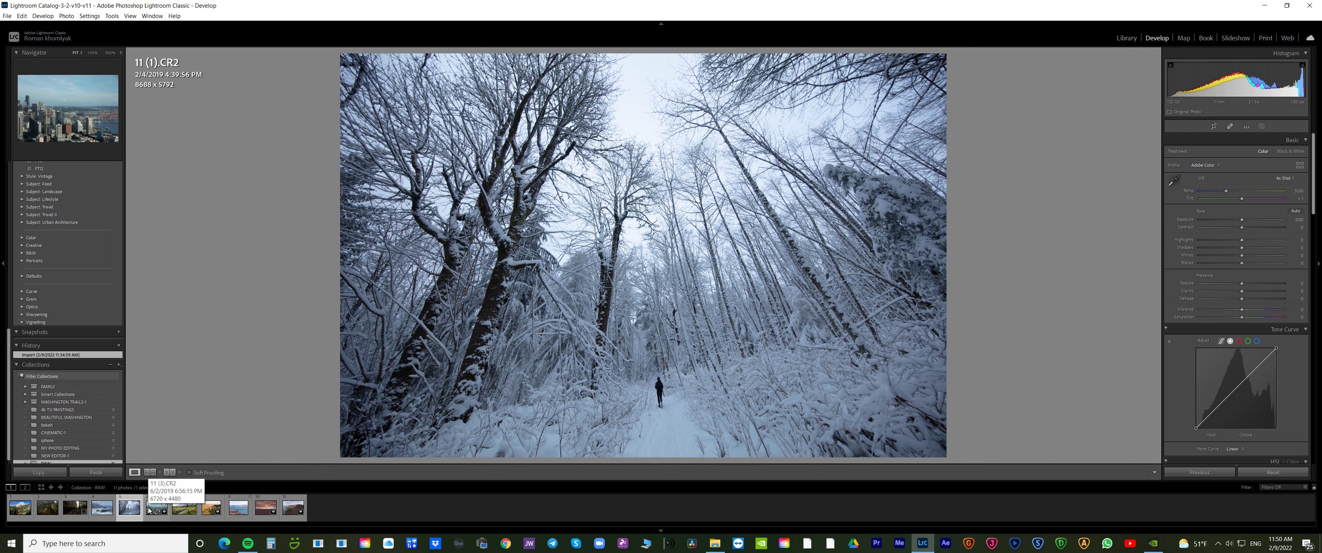
left_click(155, 508)
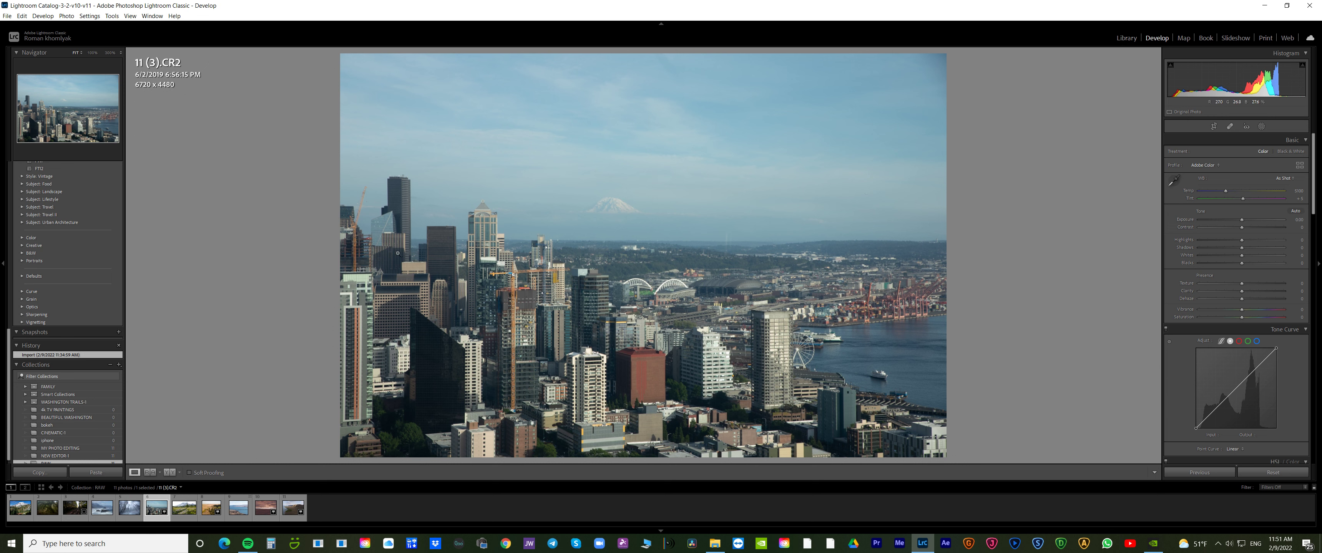
mouse_move(183, 508)
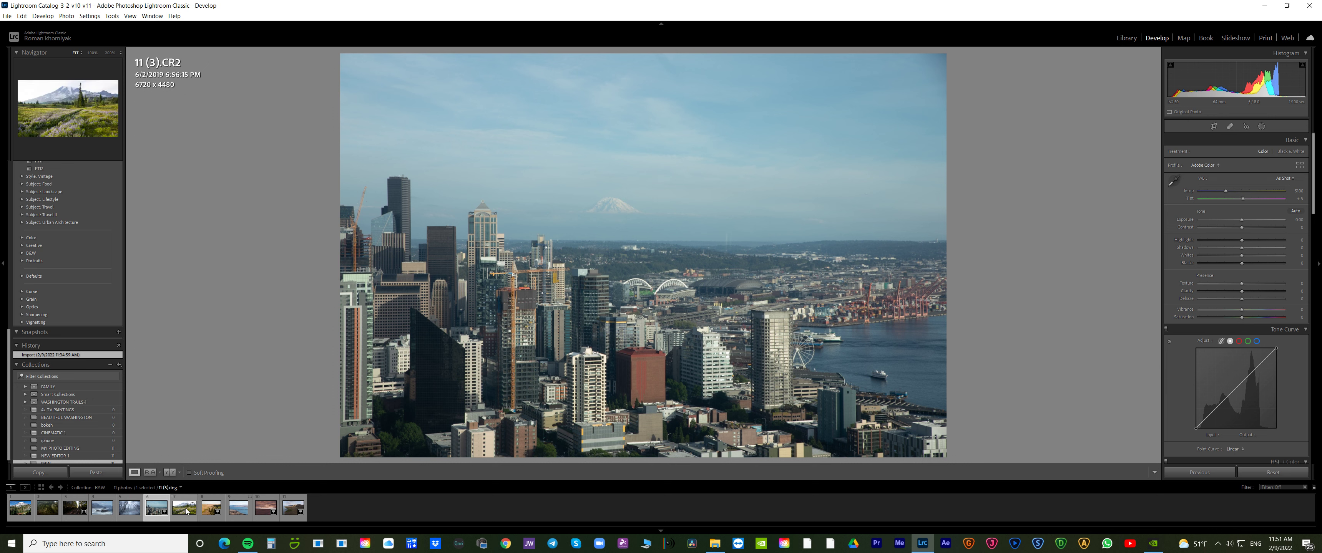
left_click(186, 508)
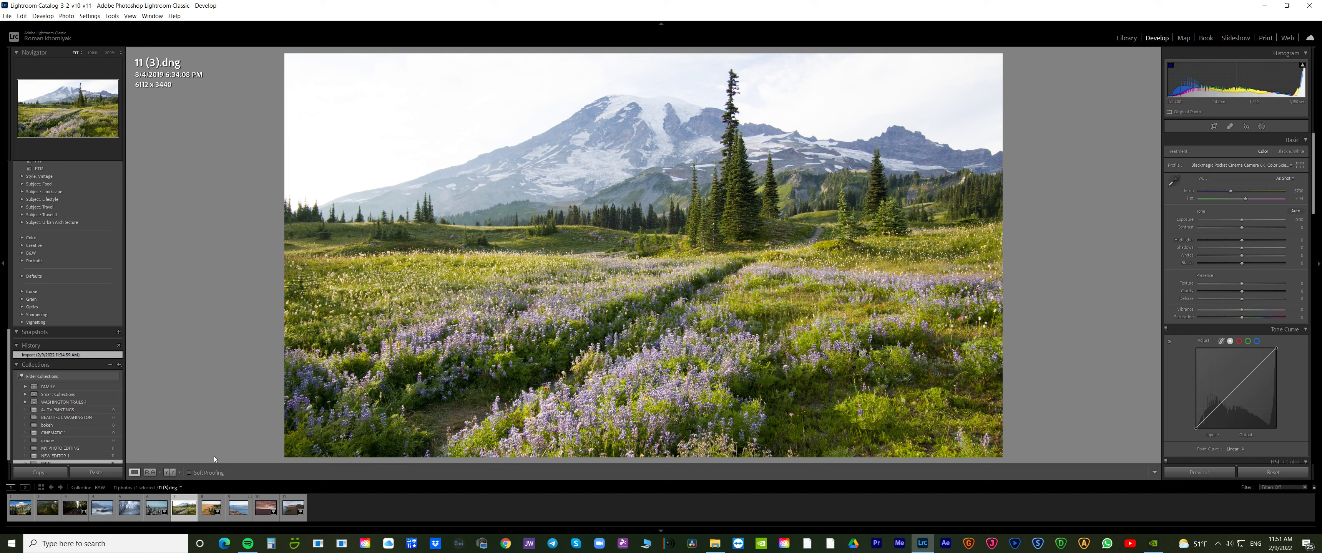
left_click(206, 509)
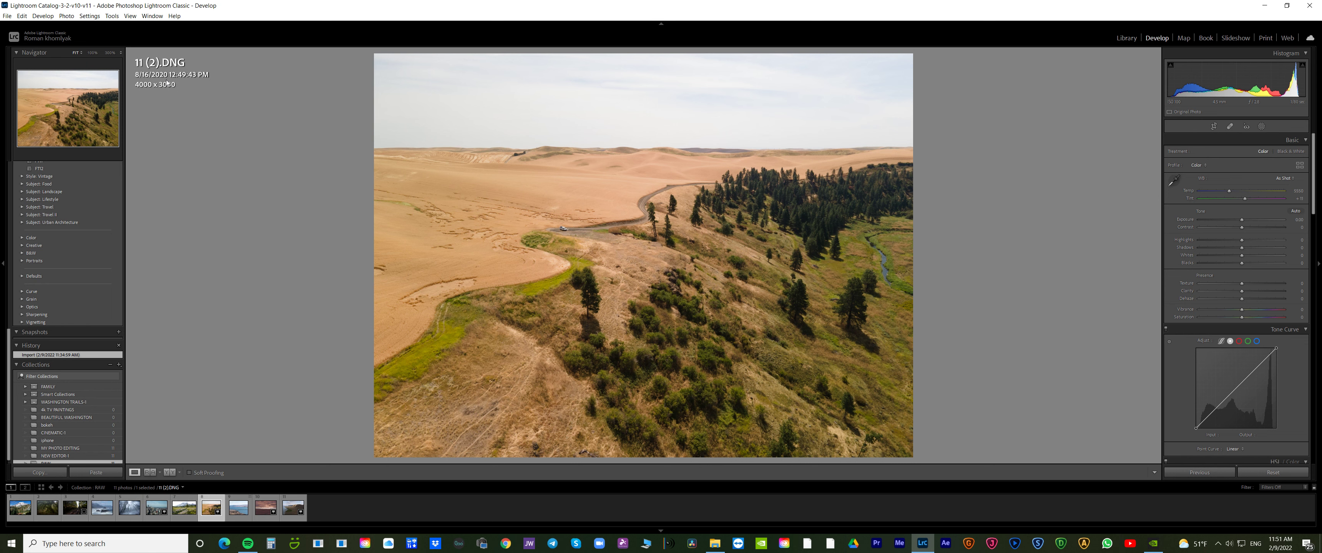
left_click(237, 508)
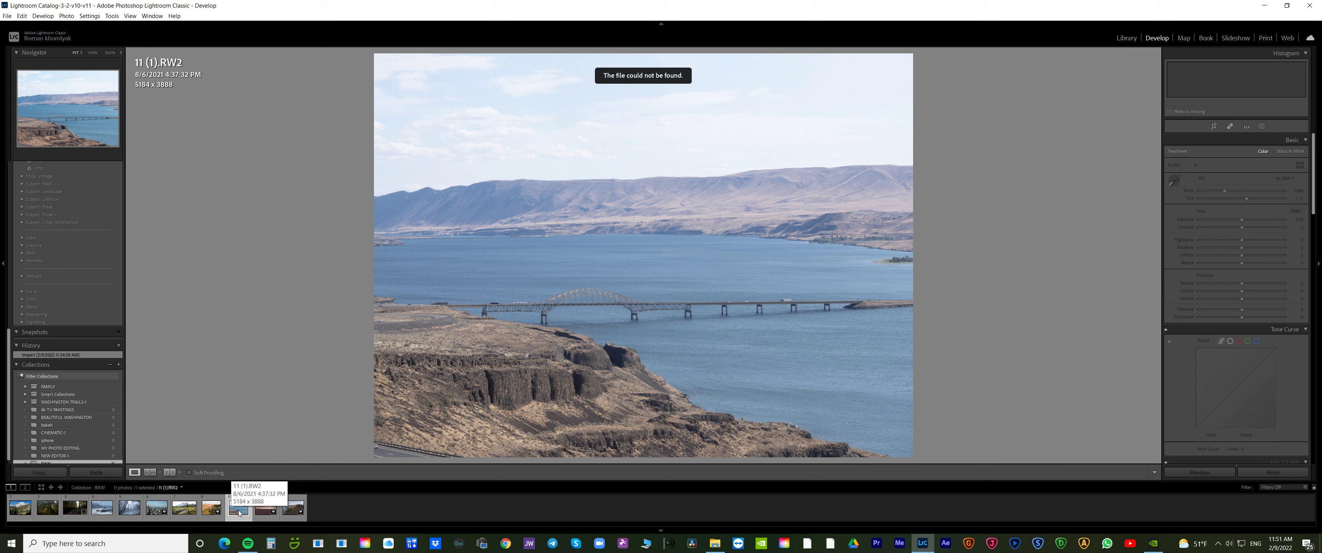
Advance to the pink-cloud desert sunset photo JKIJI.JPG
key("Right")
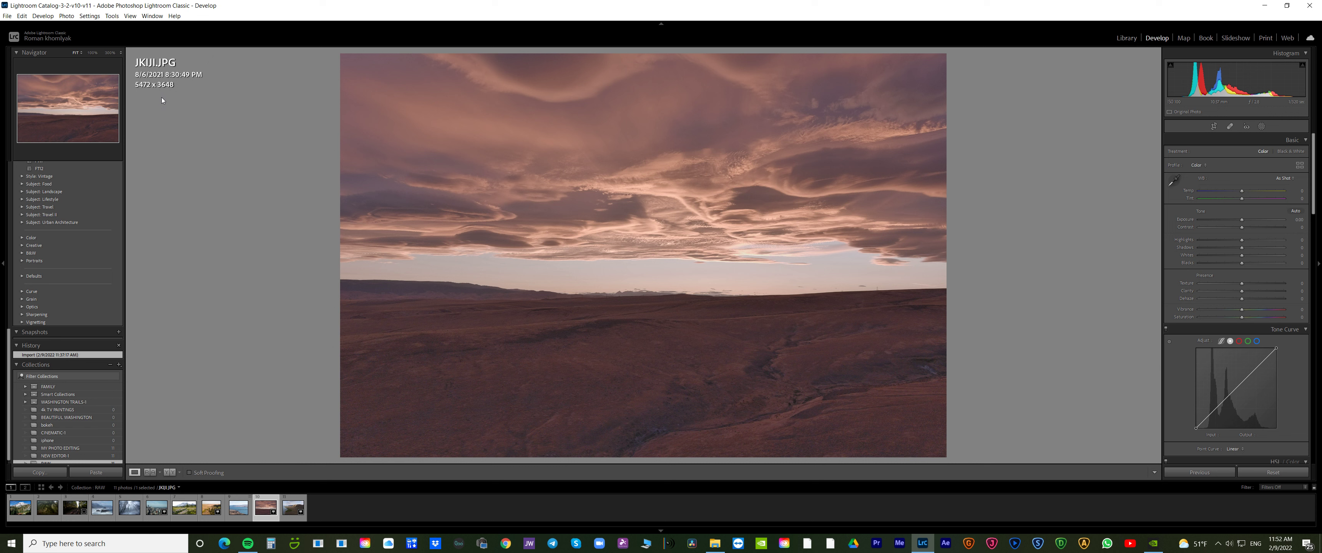
View the cliffs photo 11 (1).DNG, then go back to the river-bridge 11 (1).RW2
left_click(292, 508)
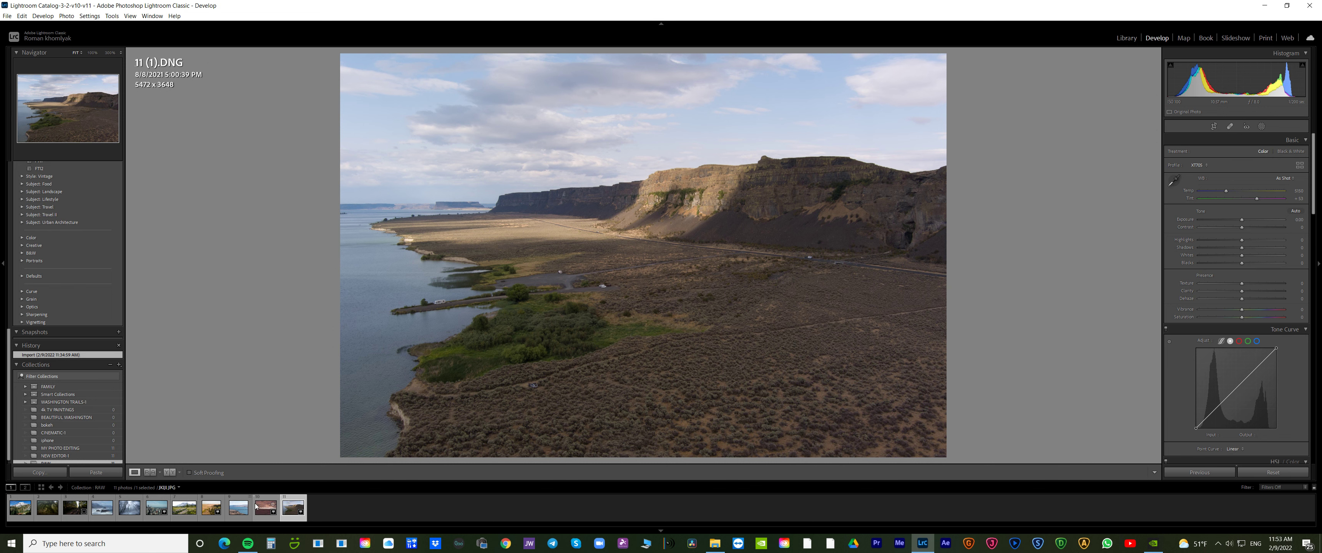
left_click(238, 508)
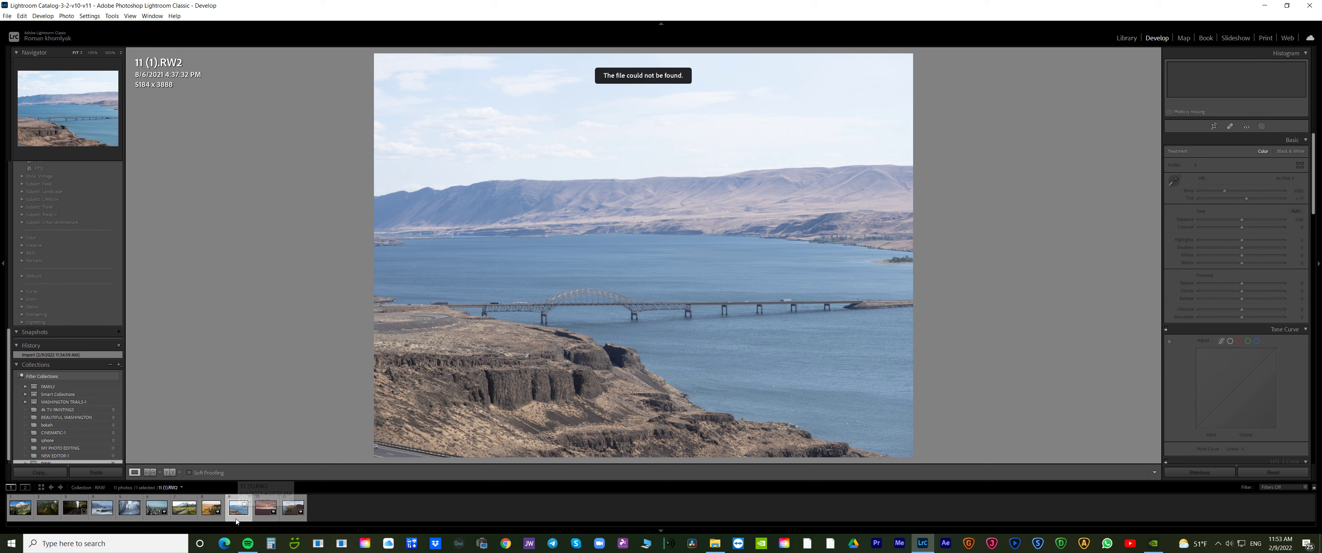
Open the NEW EDITOR-1 collection, showing the Mount Rainier photo DSC05804.jpg
scroll(90, 416, "down", 1)
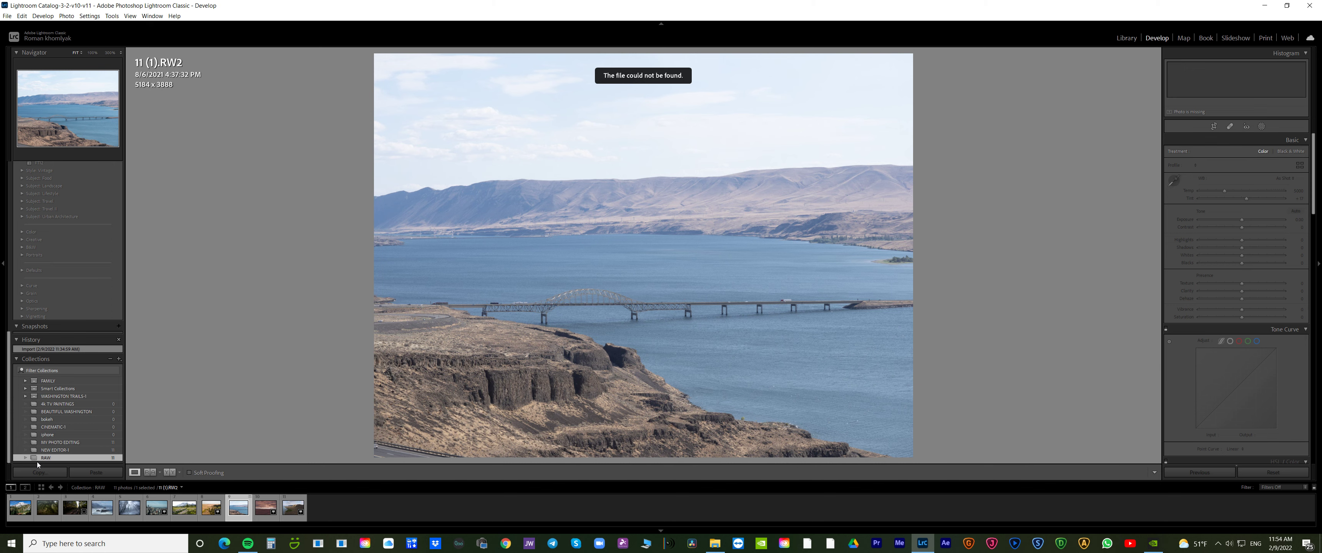
left_click(66, 451)
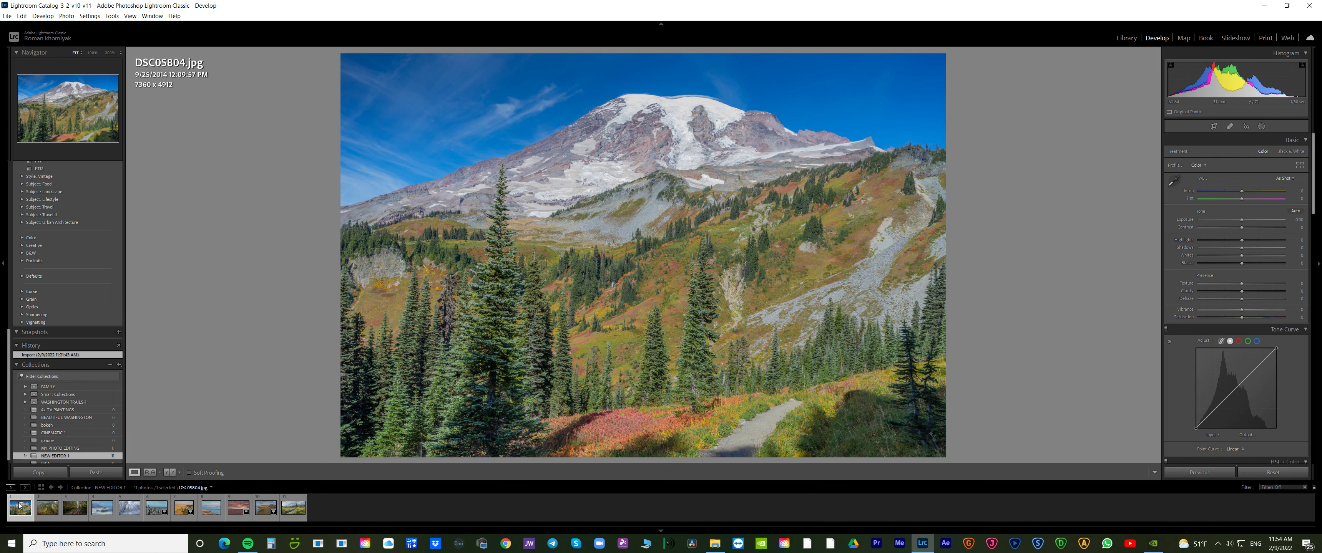
Browse the collection from the mossy tree DSC03200 through to the wildflower meadow A004_08050934_S004.jpg
left_click(46, 508)
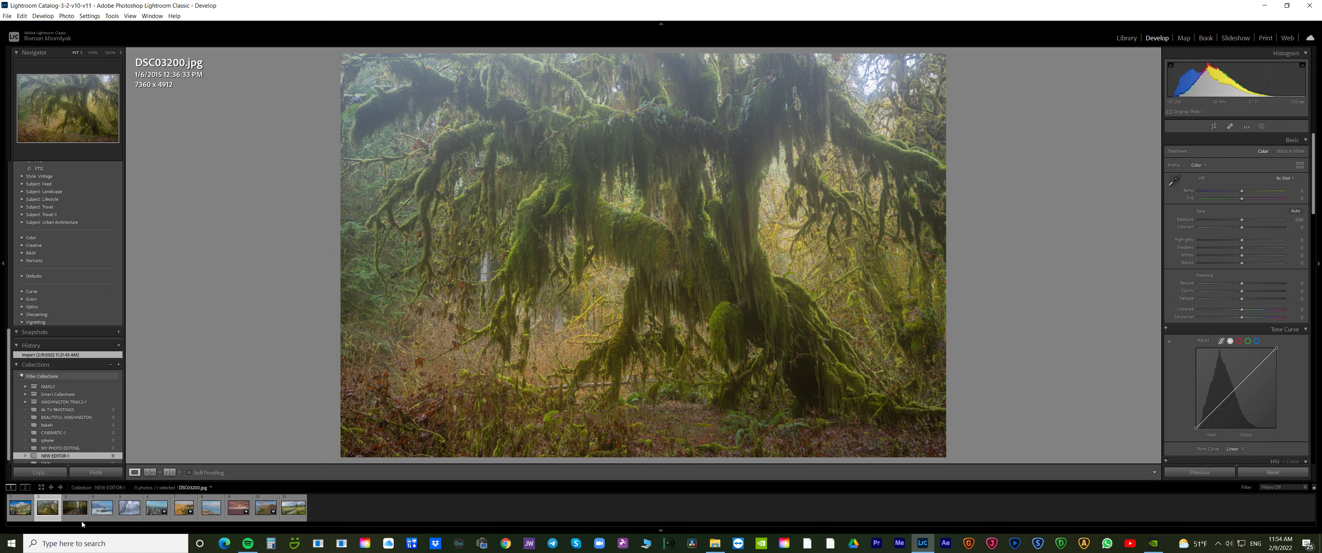
left_click(72, 508)
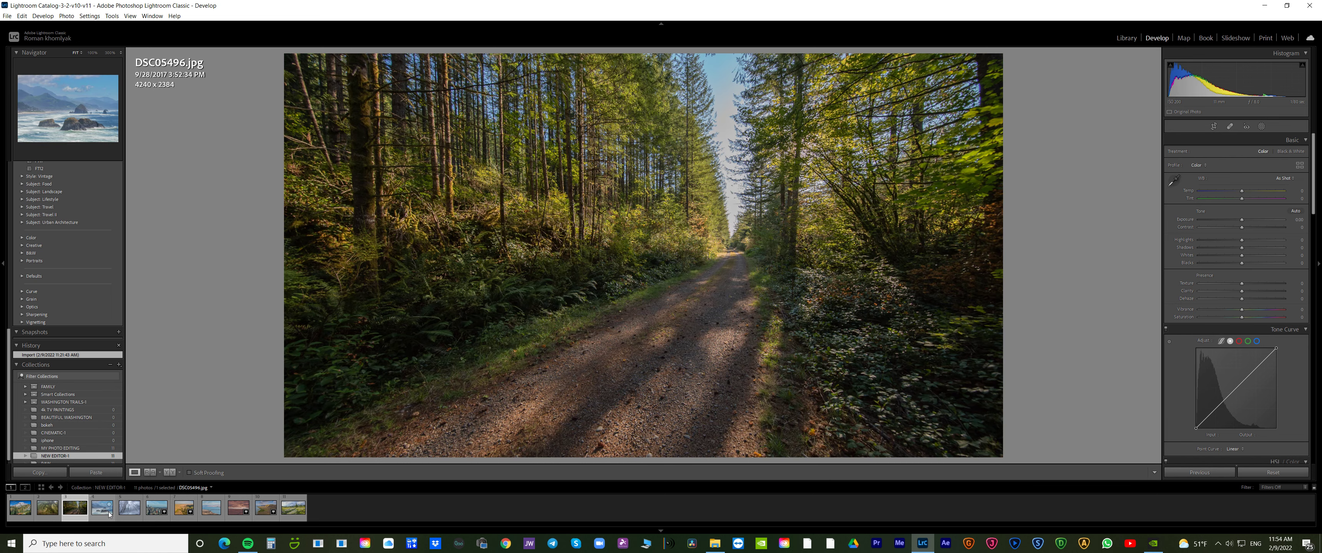
left_click(110, 514)
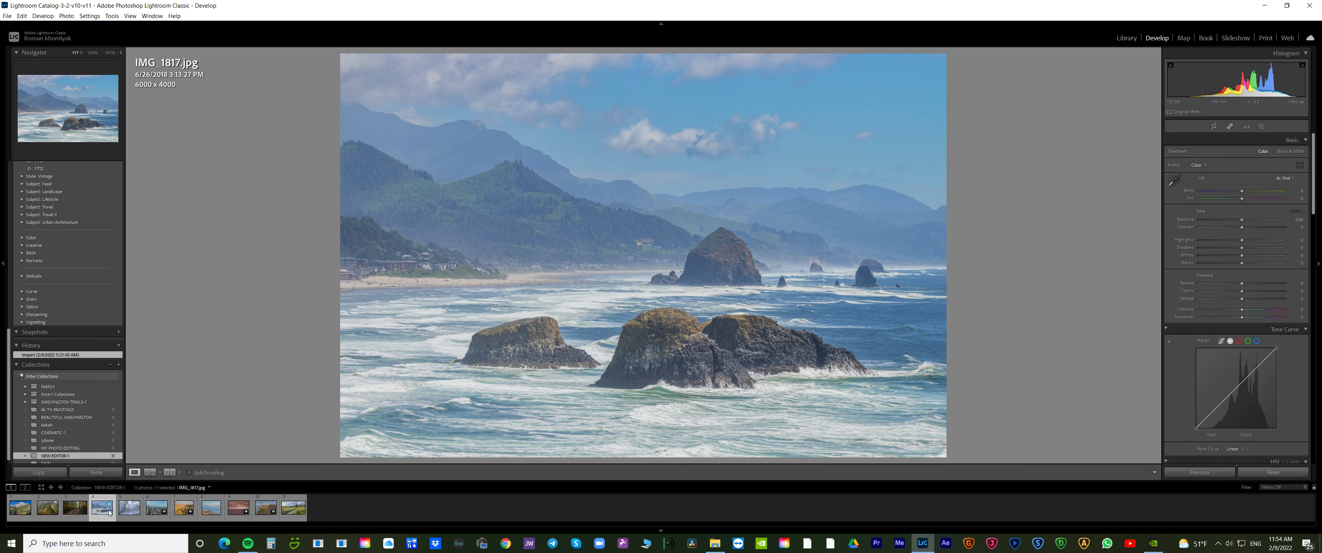
mouse_move(129, 508)
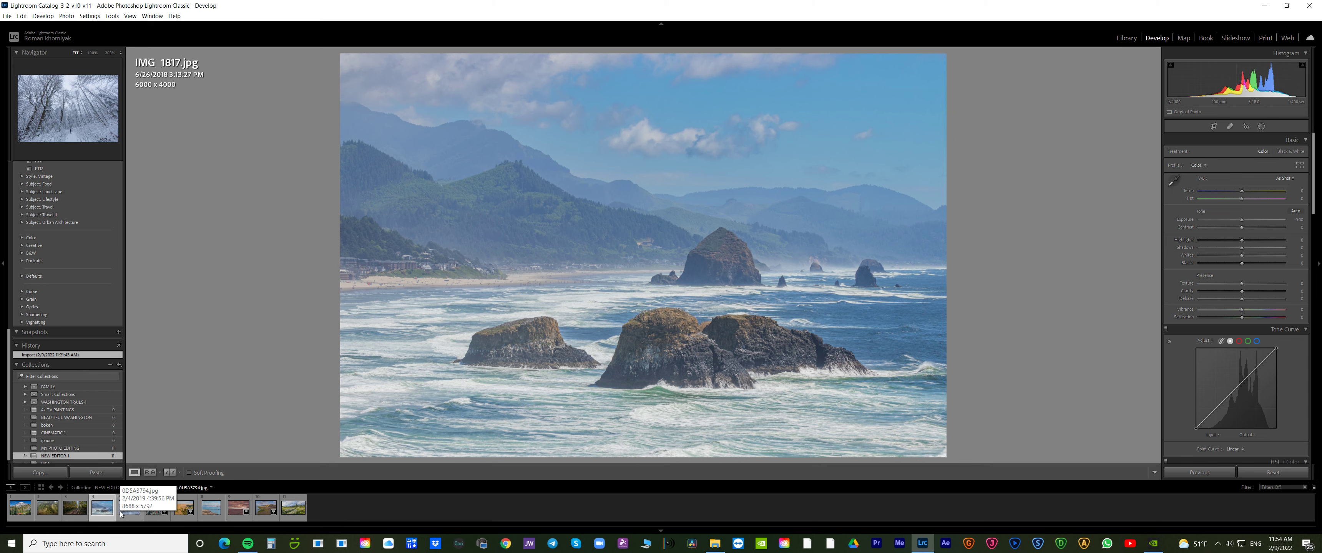
left_click(123, 510)
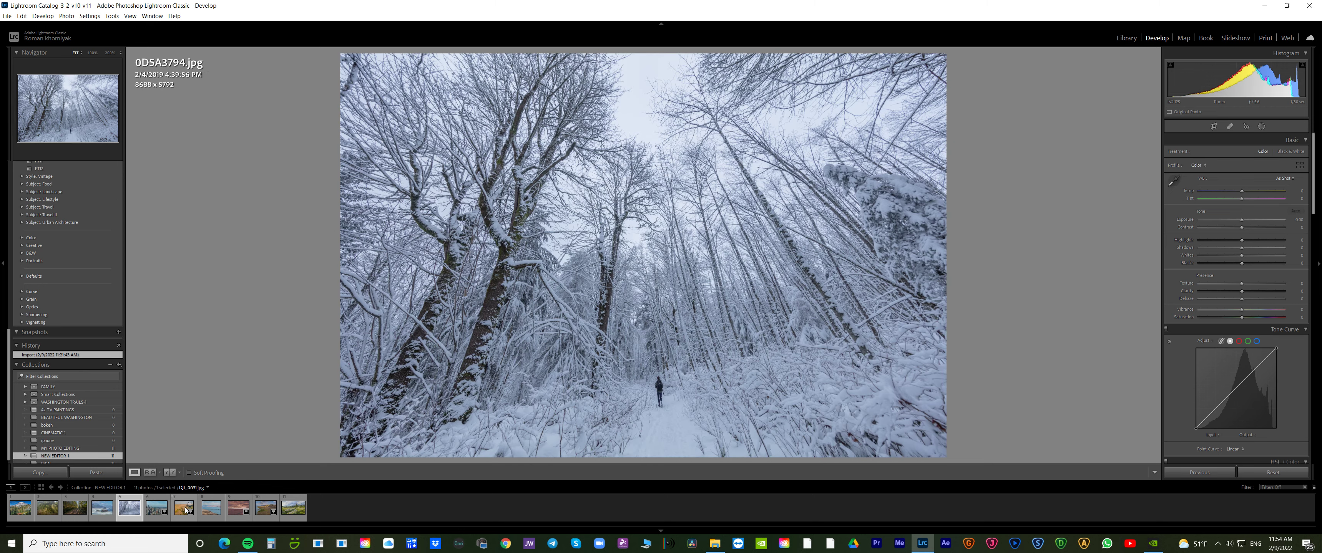
key("Right")
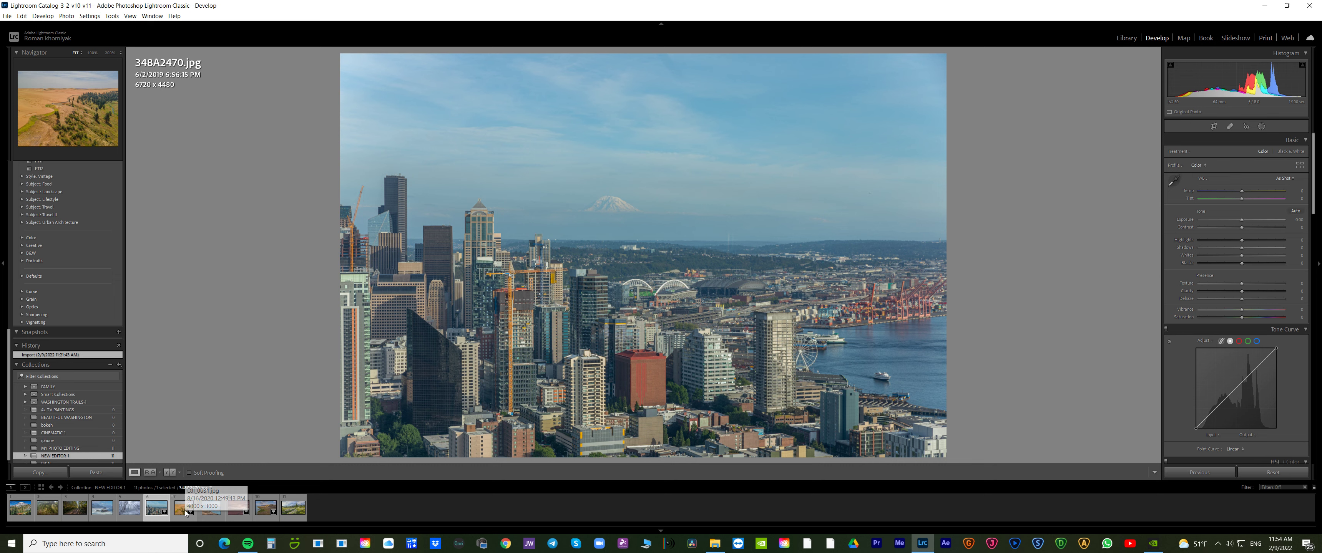
left_click(186, 508)
left_click(211, 508)
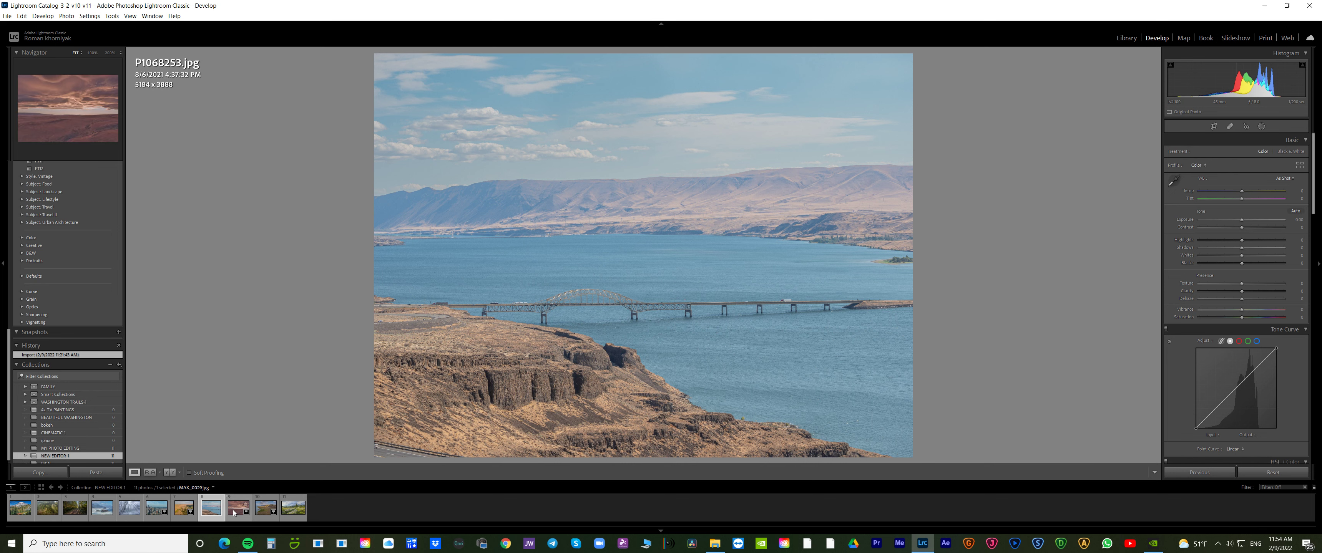
left_click(237, 514)
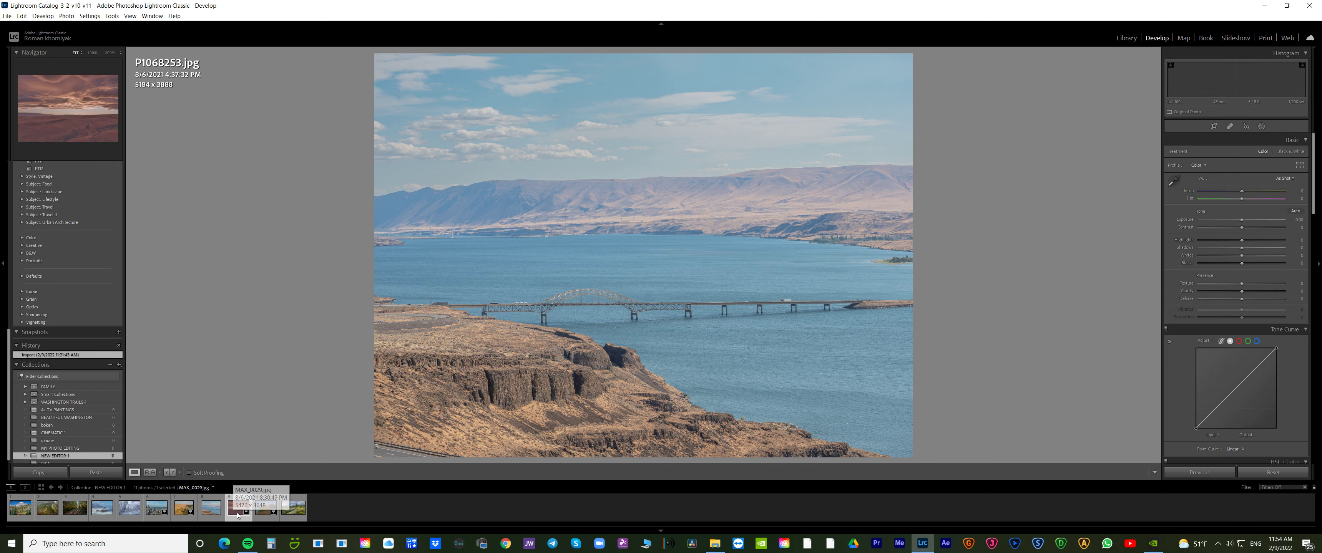
left_click(261, 510)
mouse_move(265, 508)
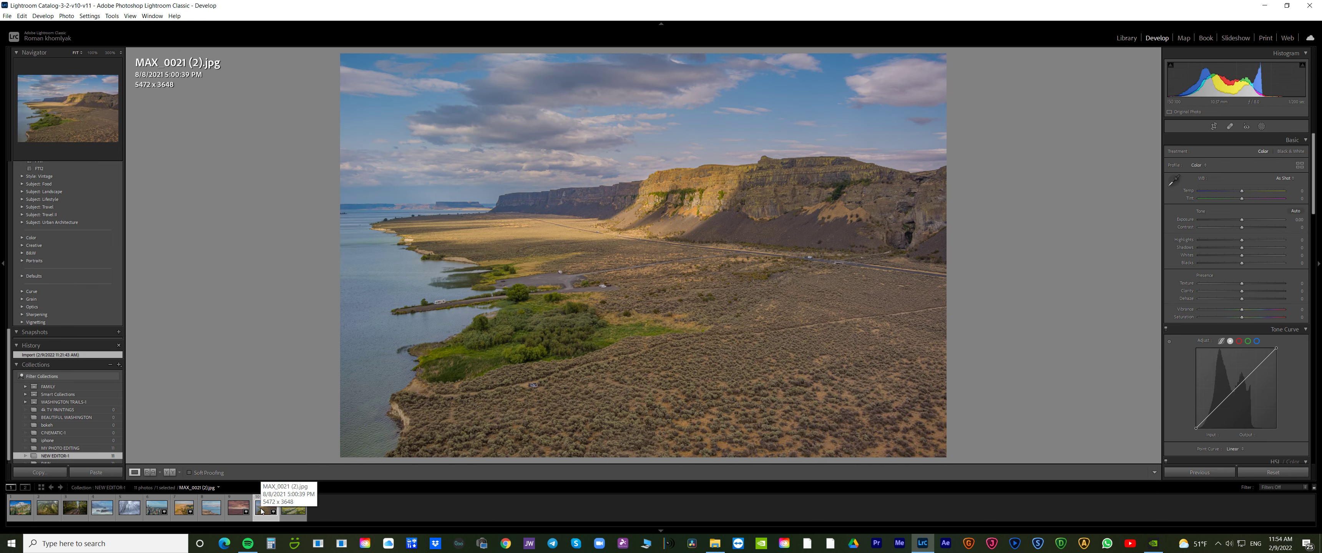
left_click(288, 514)
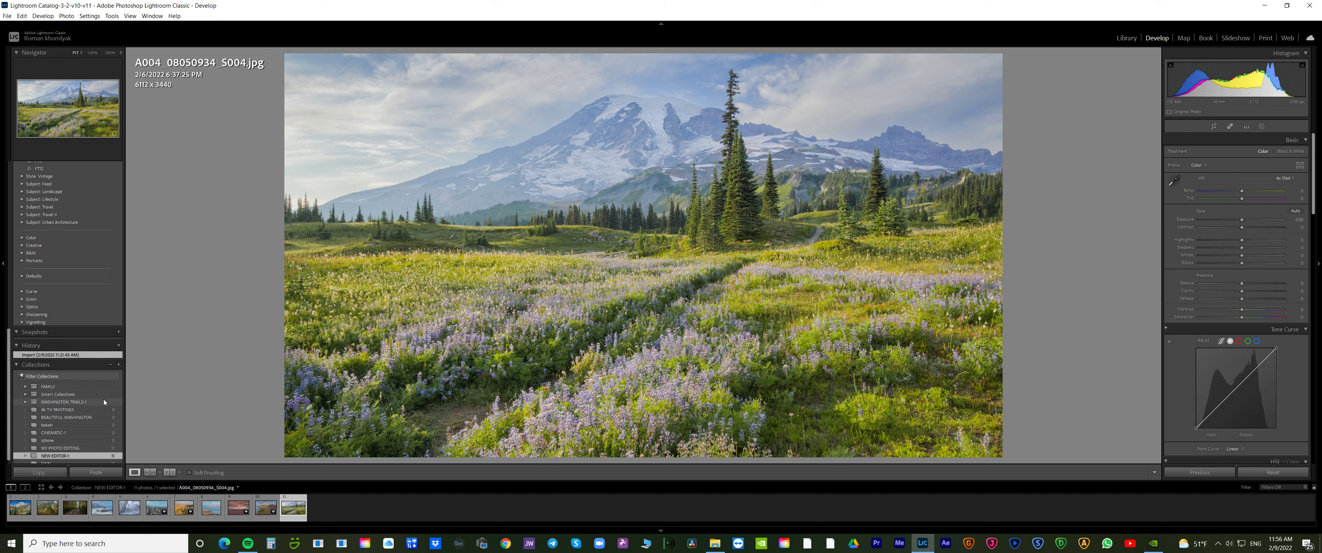
View the edited Autumn Mount Rainier photo, then return to its unedited original DSC05804 in NEW EDITOR-1
scroll(103, 426, "down", 1)
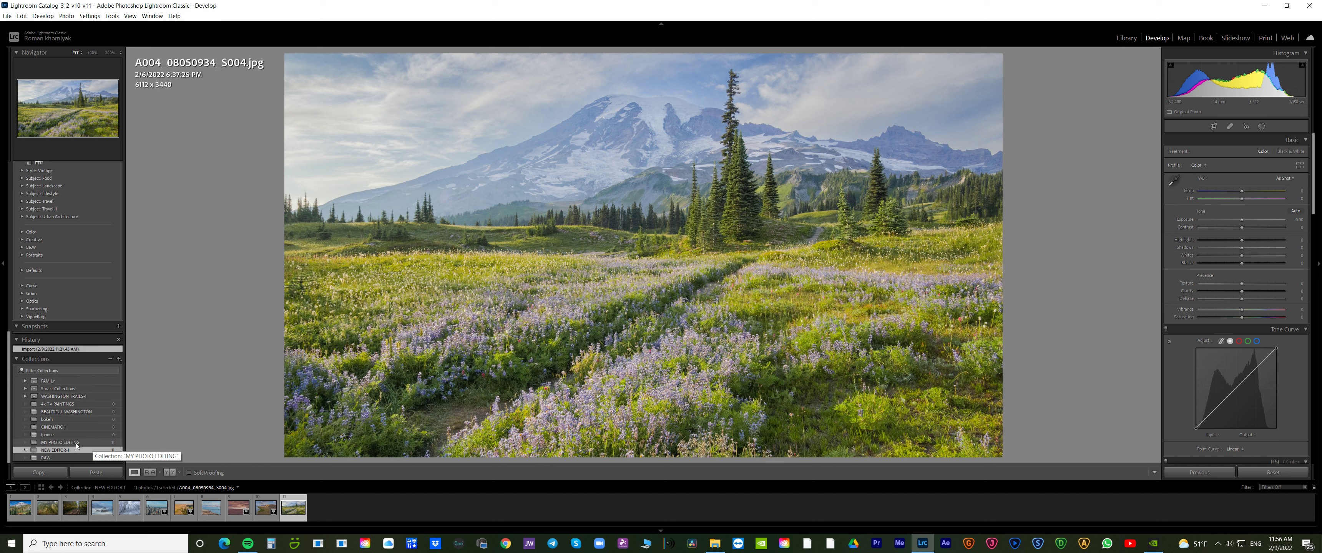
left_click(60, 442)
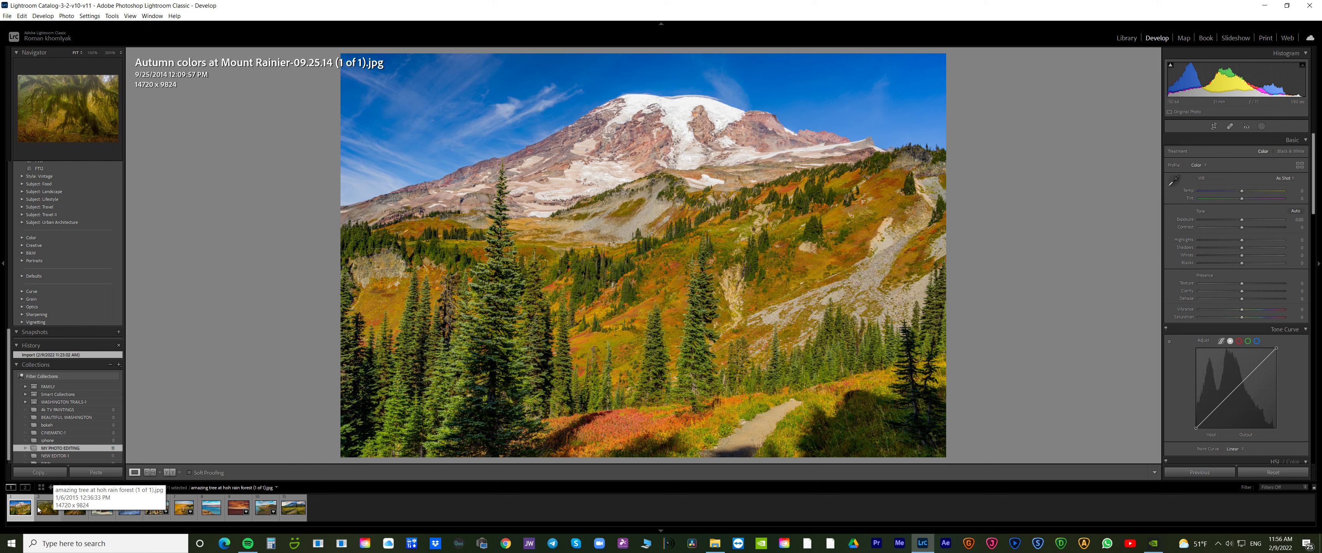
left_click(76, 456)
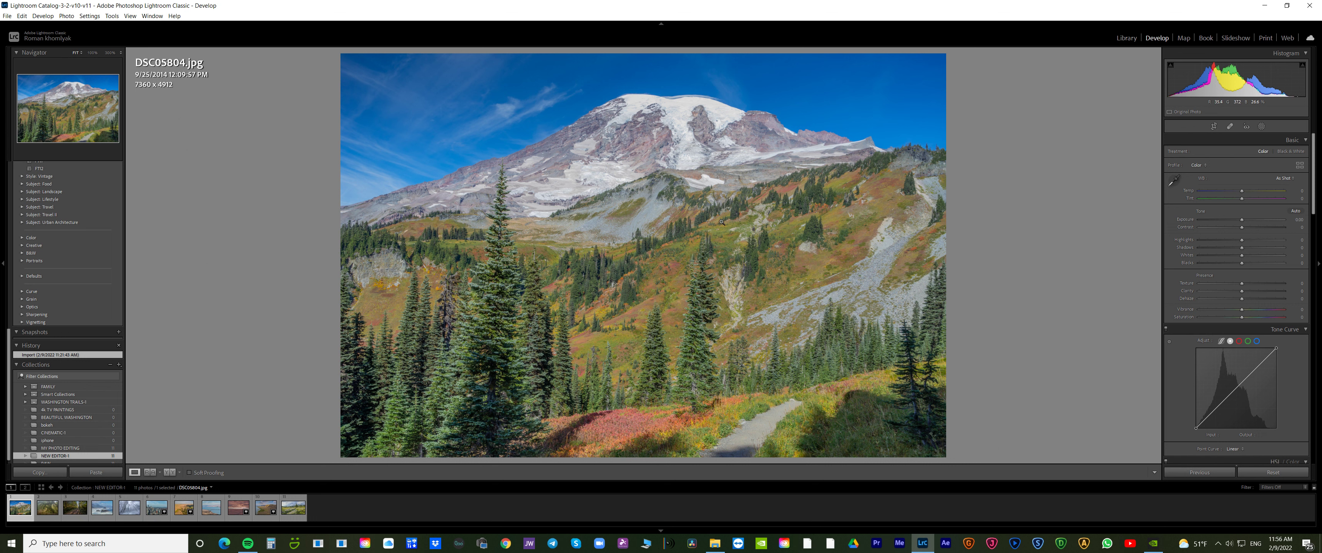
Load the unedited mossy tree photo DSC03200.jpg from the filmstrip
left_click(38, 514)
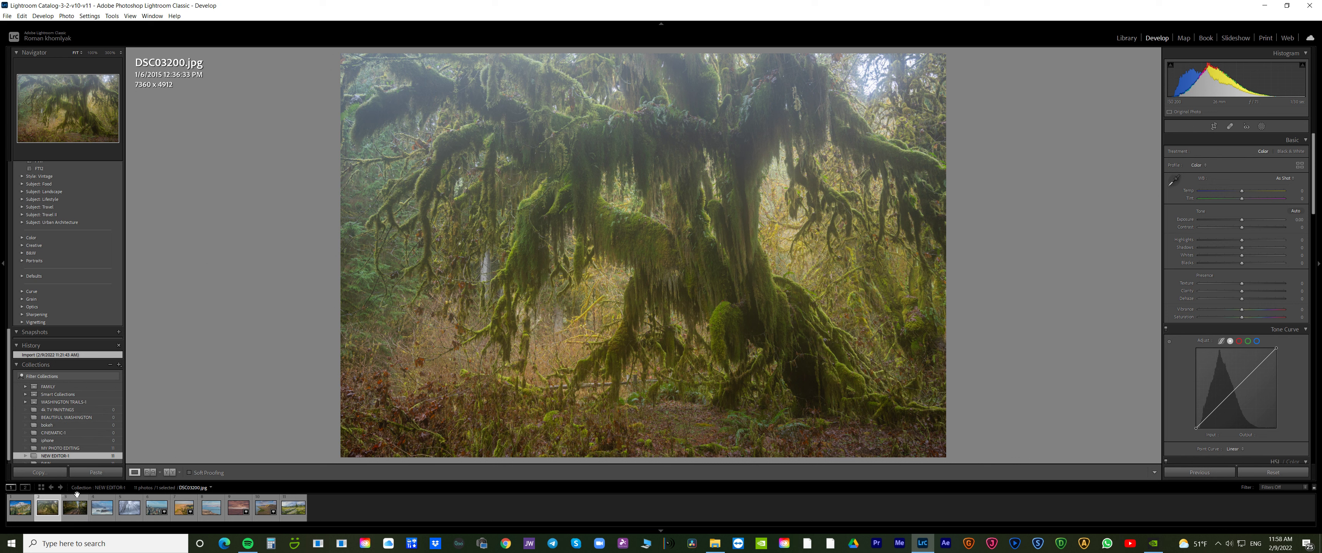
Compare DSC03200 with the edited hoh rain forest tree, then show the unedited forest road DSC05496
left_click(72, 508)
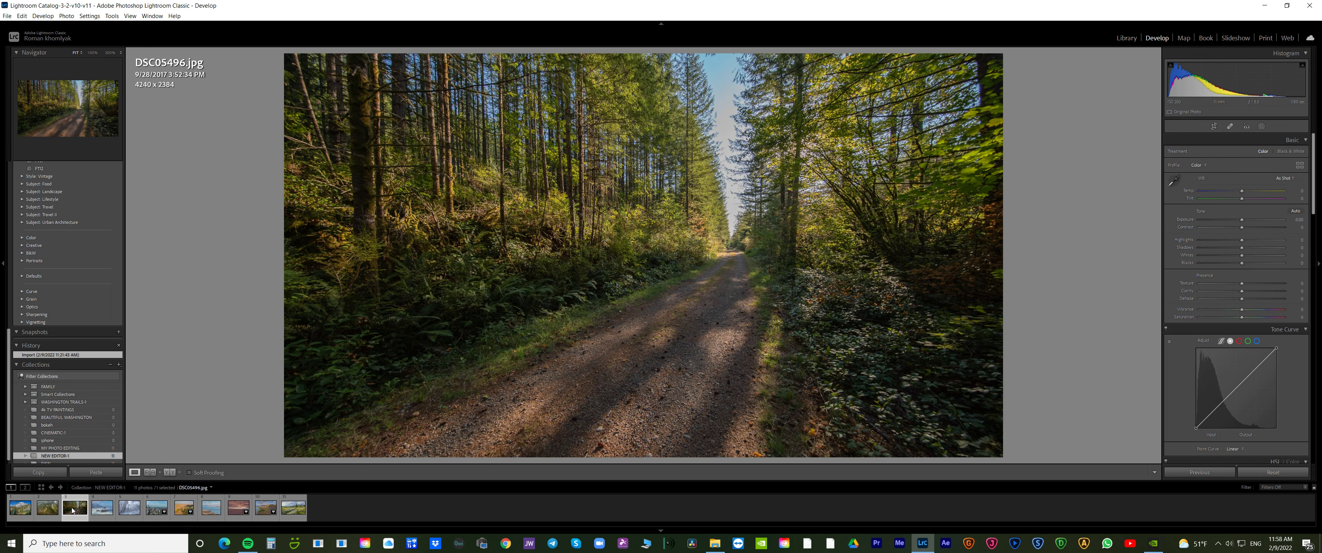
left_click(47, 507)
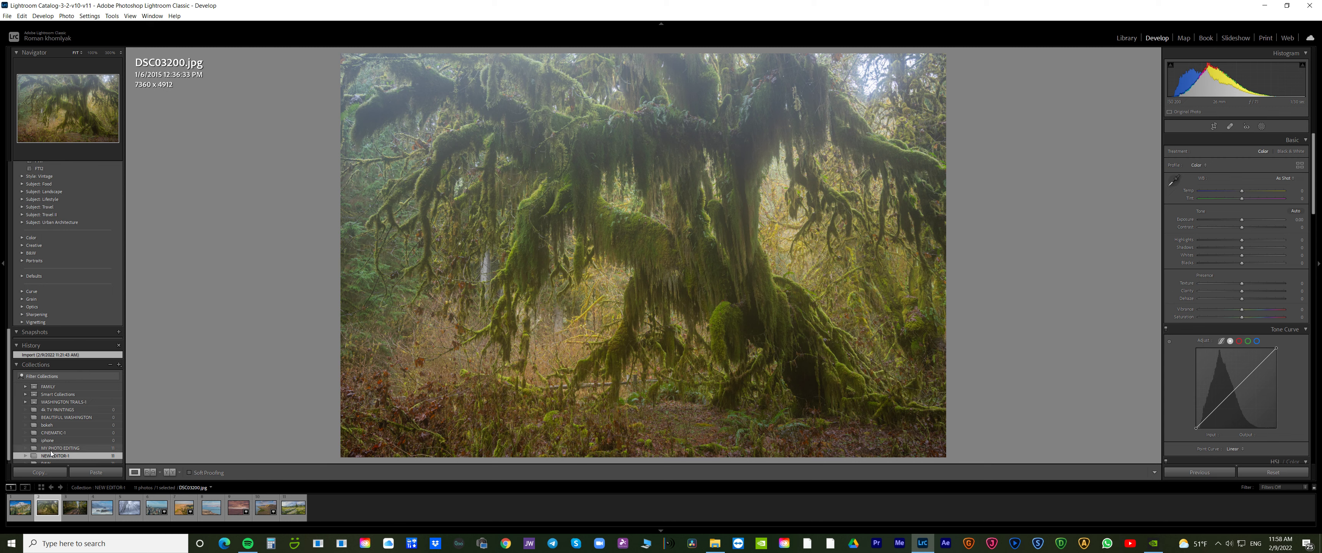
left_click(51, 448)
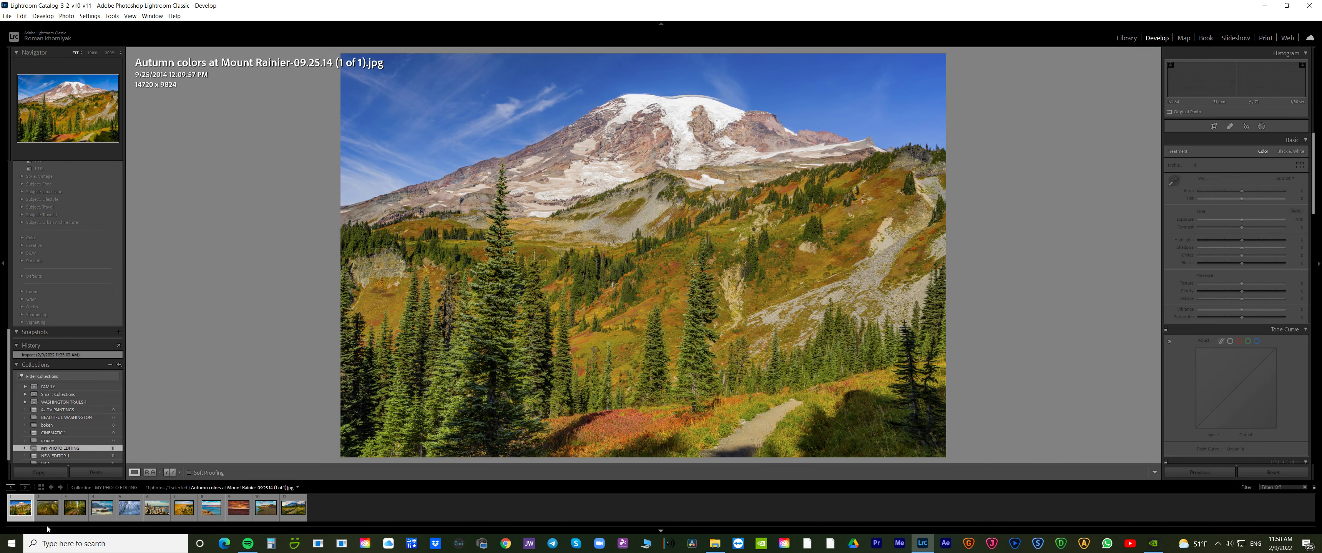
left_click(47, 508)
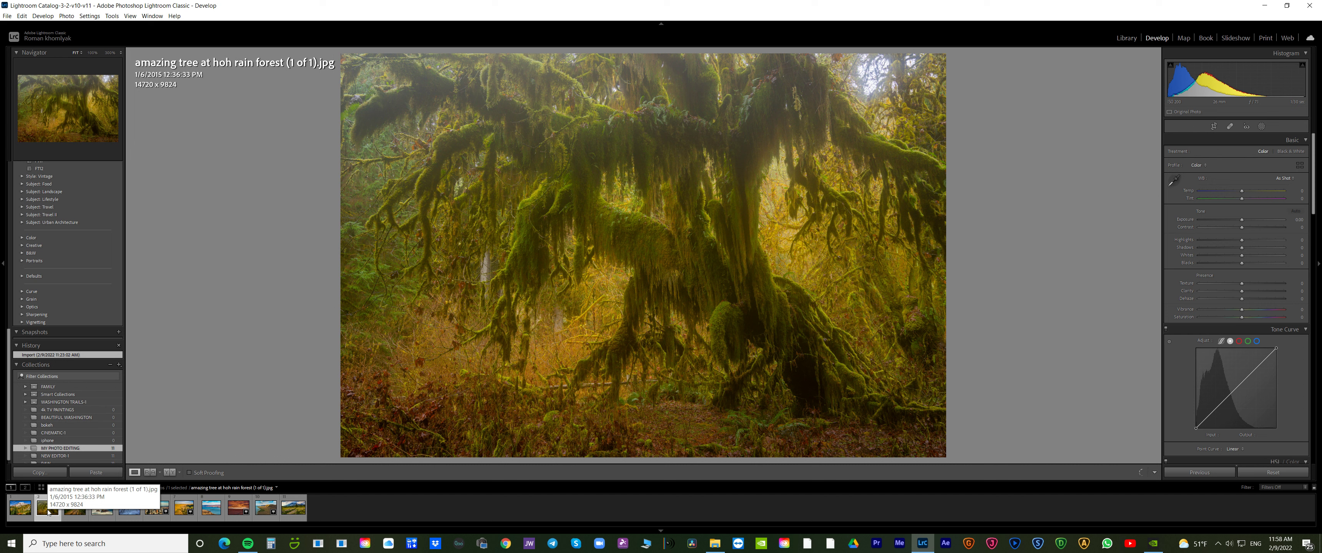
left_click(55, 456)
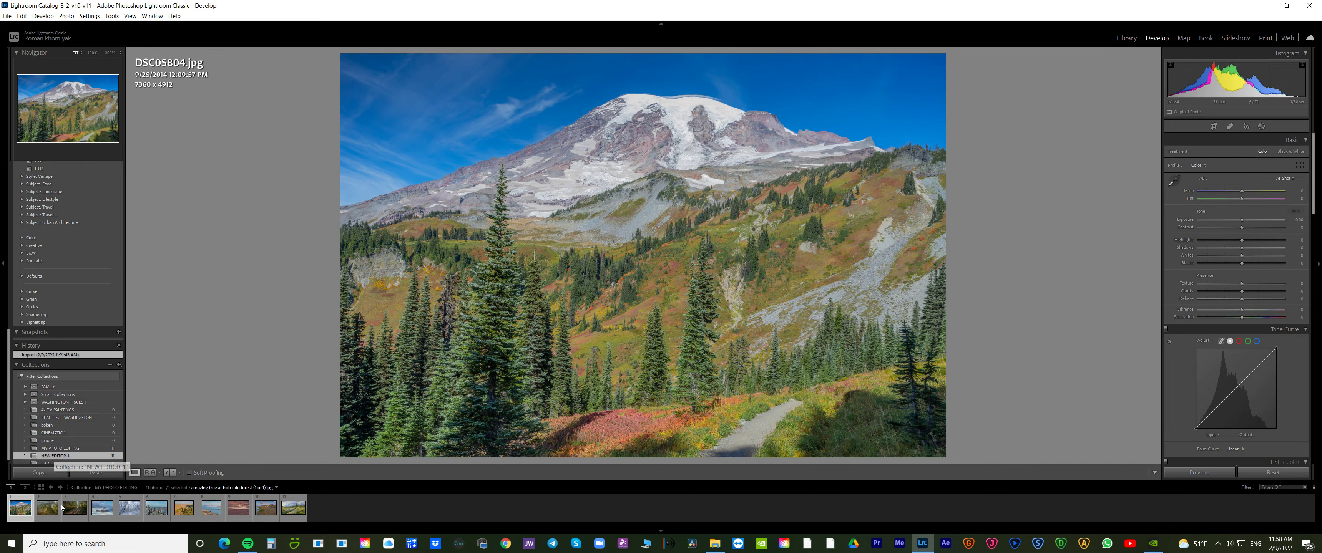
left_click(65, 507)
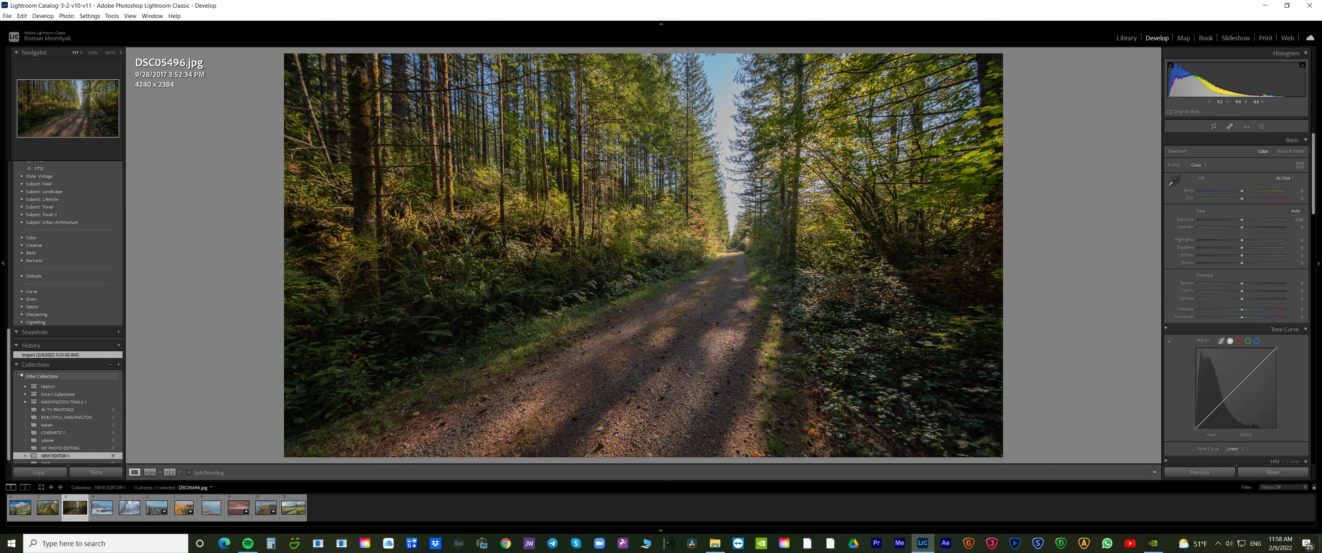
Open the edited Ecola State Park photo and set the info overlay to capture date and dimensions
left_click(84, 450)
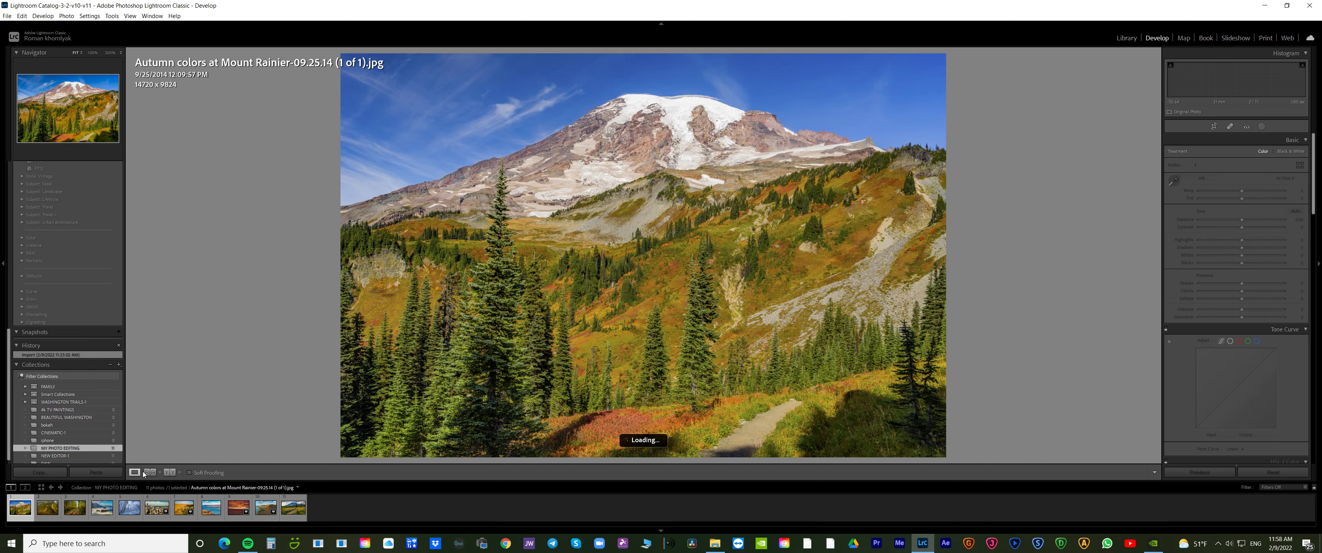
left_click(69, 510)
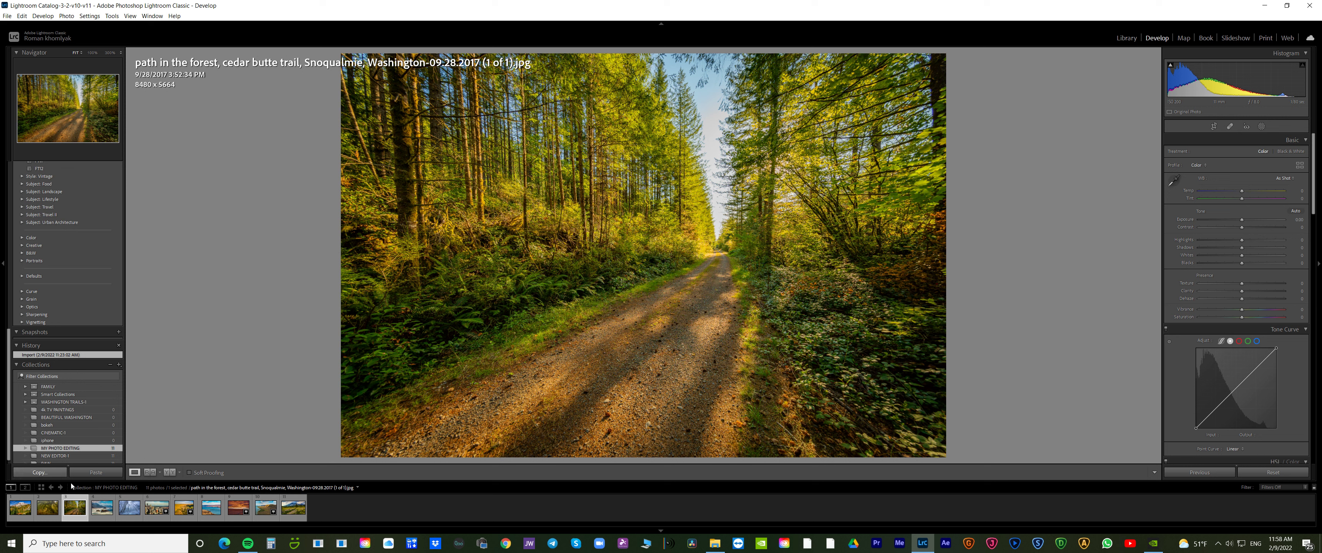
mouse_move(102, 508)
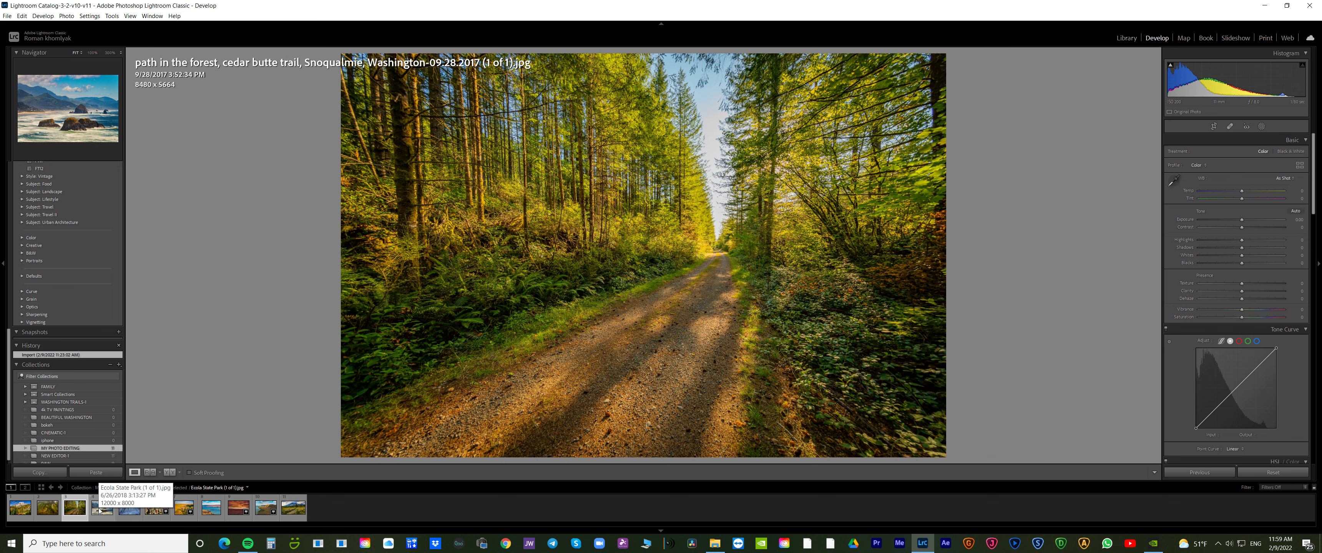
left_click(101, 509)
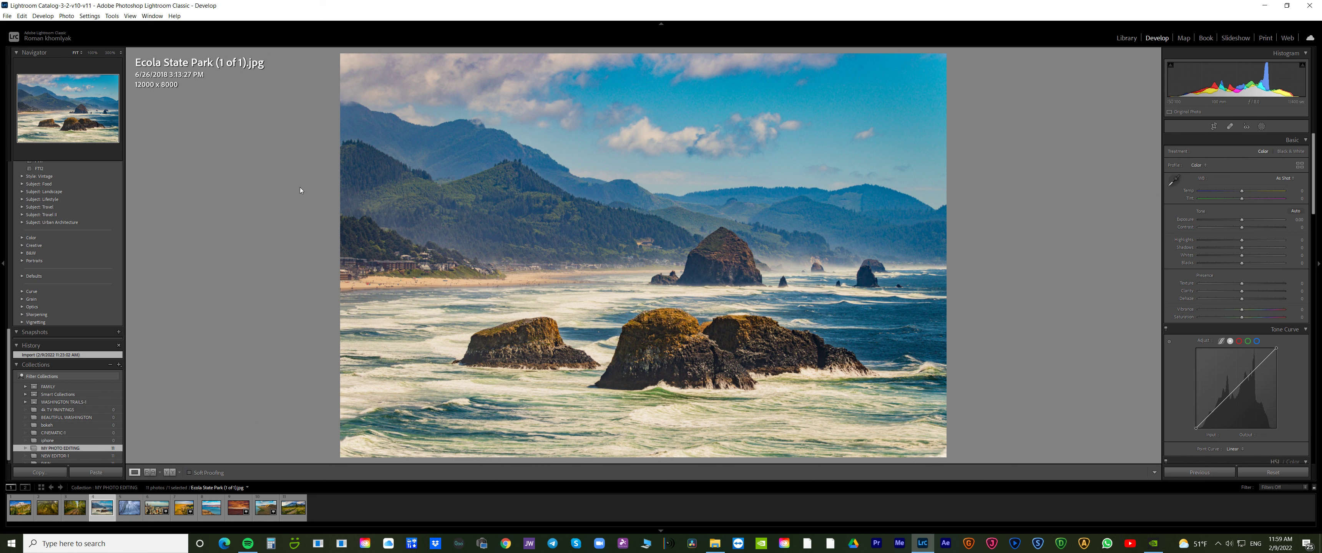
key("i")
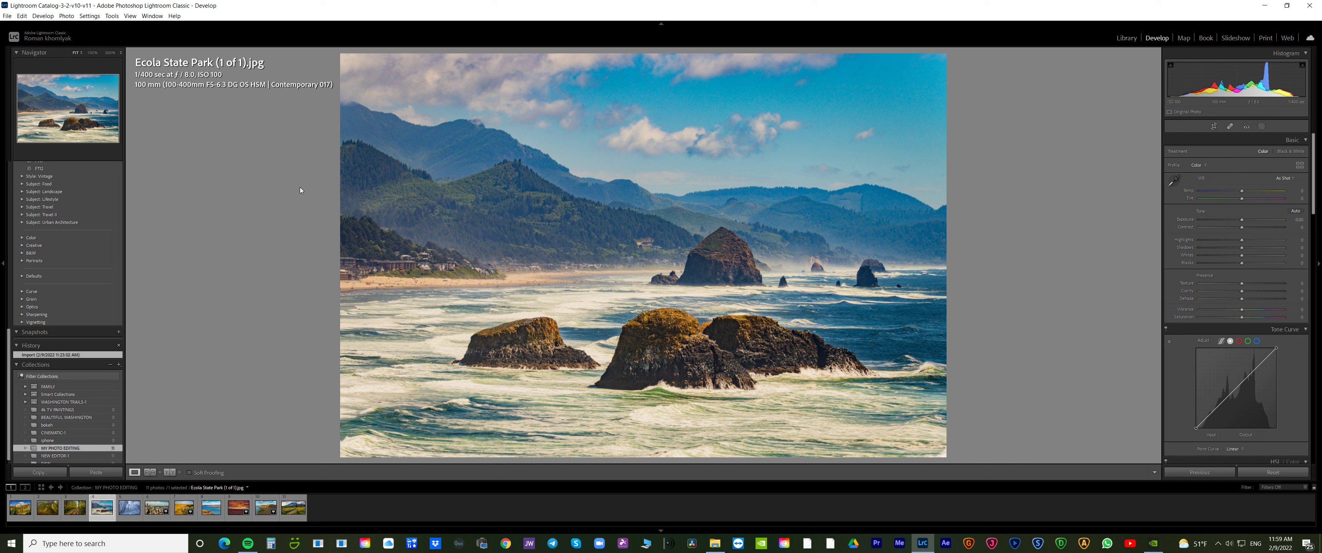
key("i")
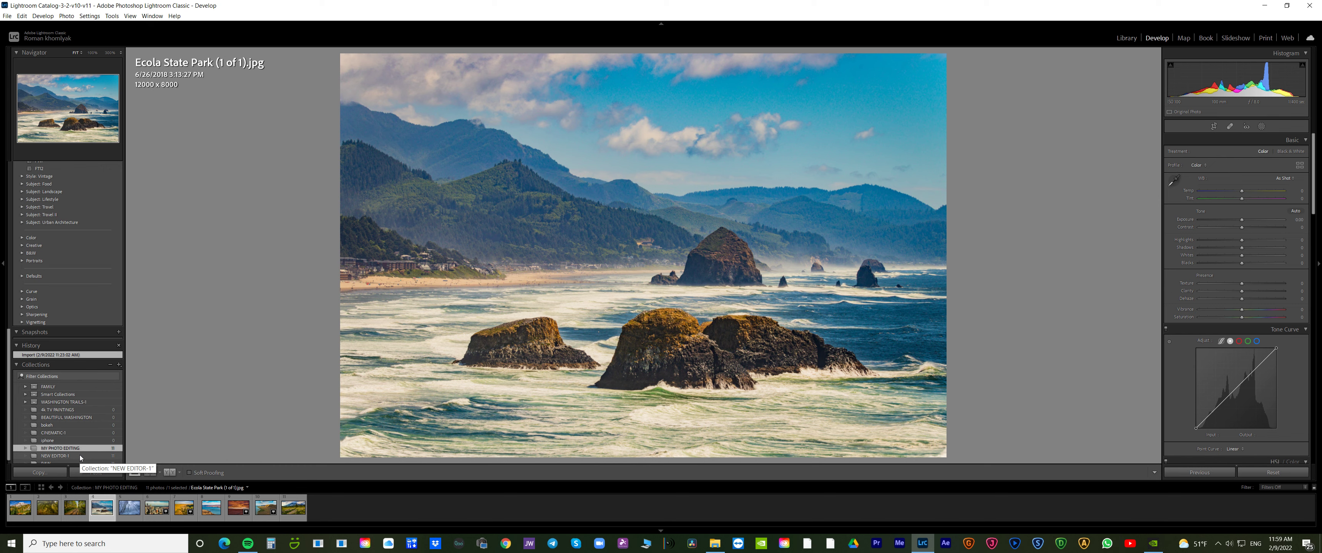
Review originals DSC05496, IMG_1817 and the snowy forest, then return to MY PHOTO EDITING
left_click(65, 456)
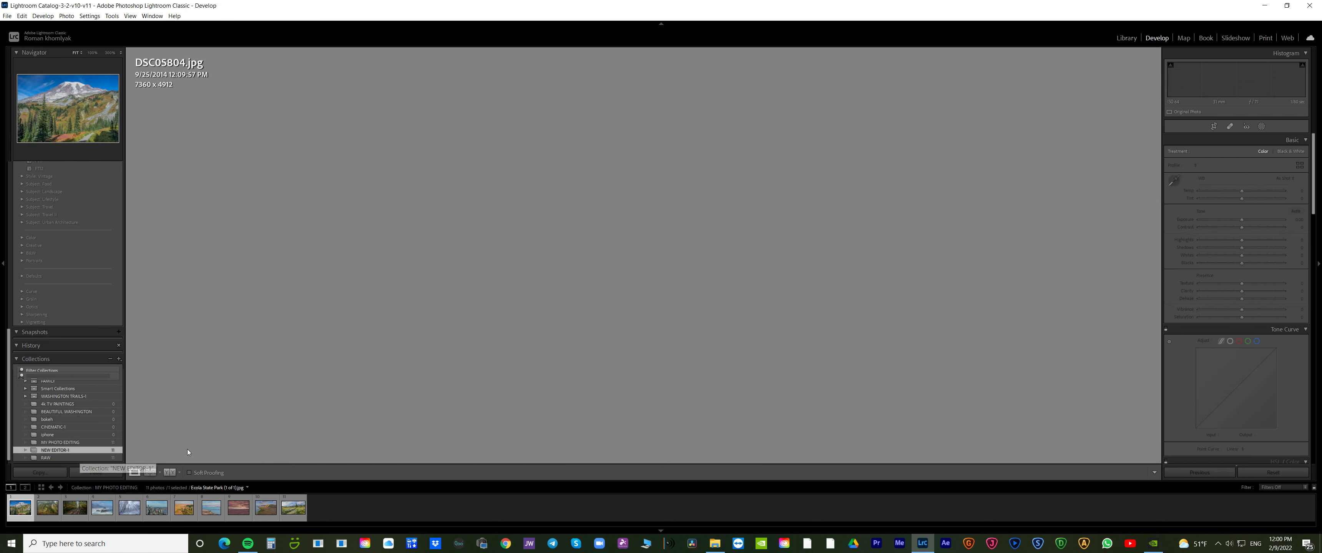
left_click(75, 508)
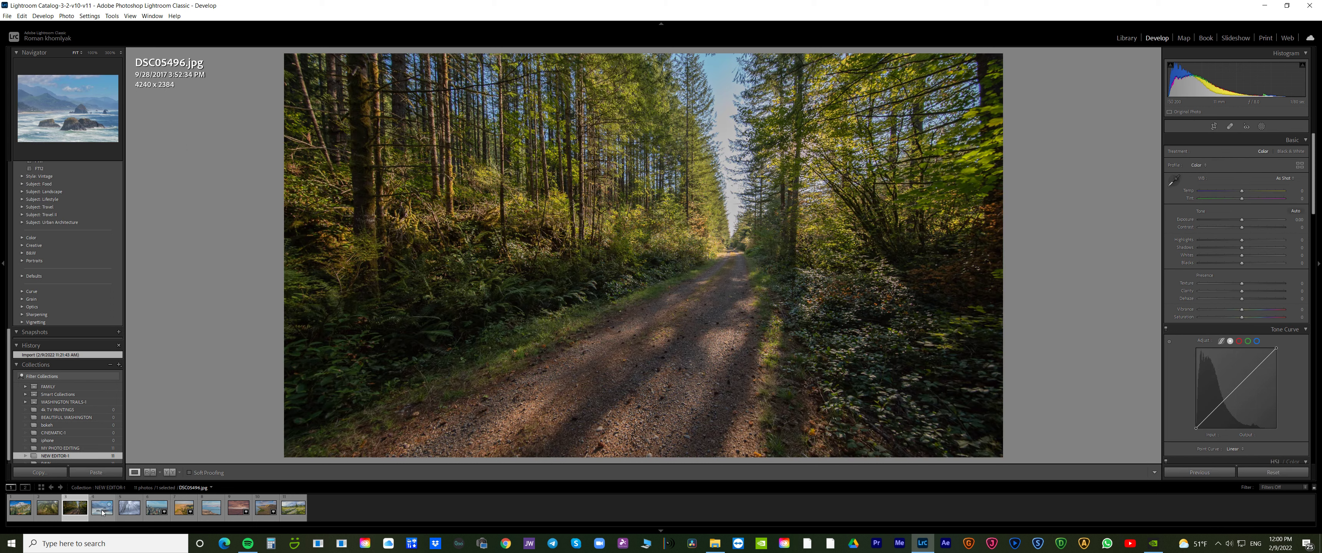
left_click(102, 508)
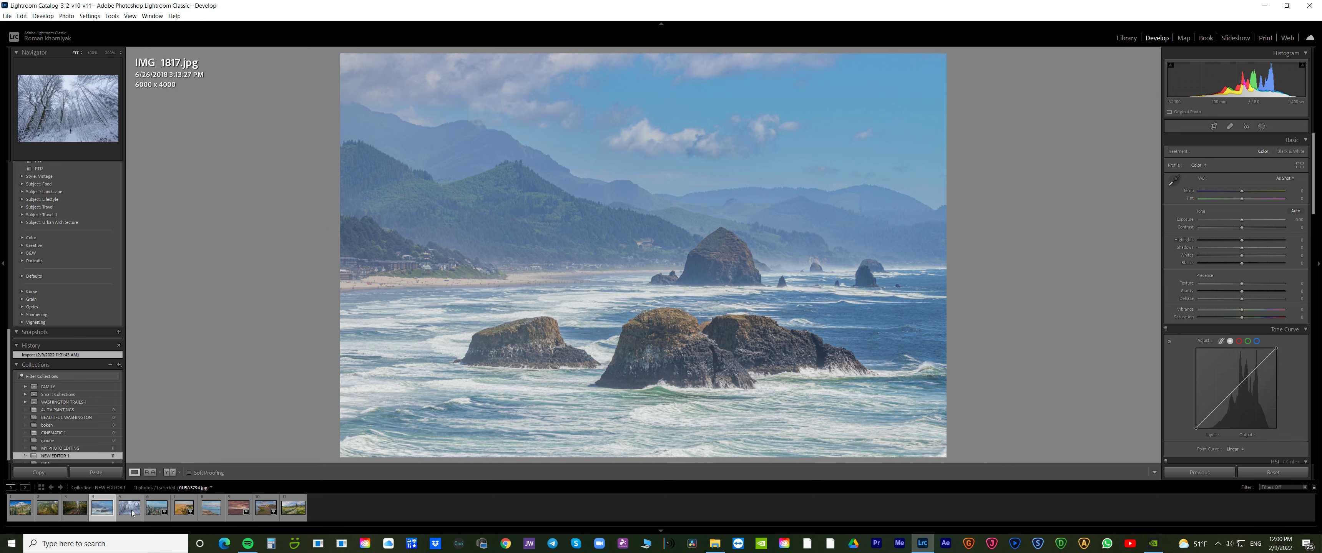
left_click(120, 509)
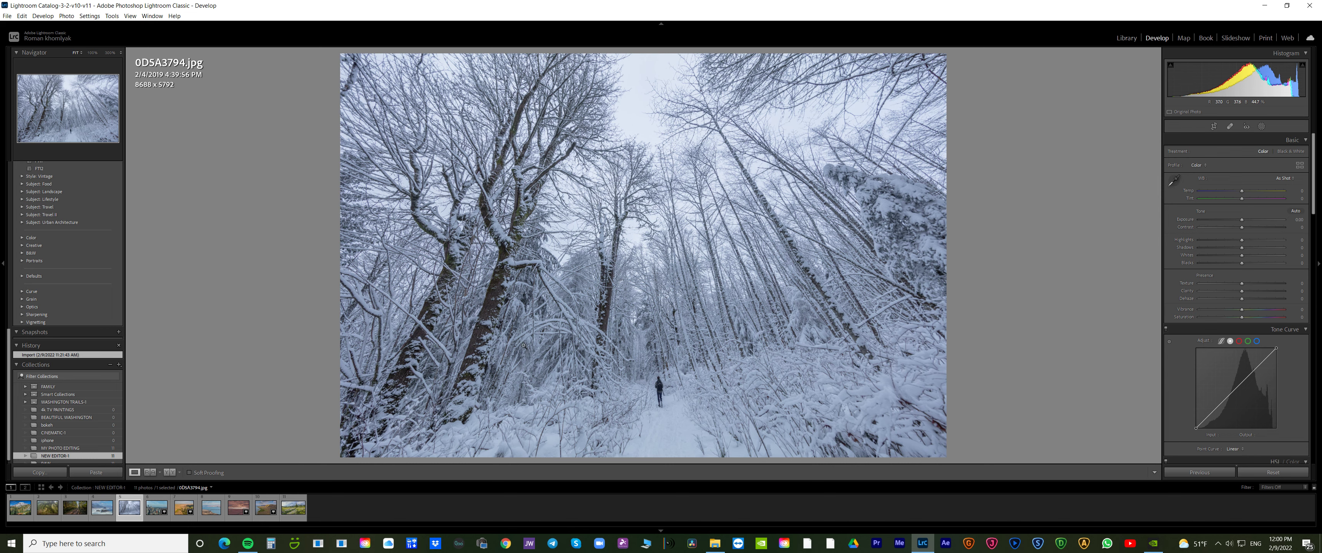
left_click(76, 448)
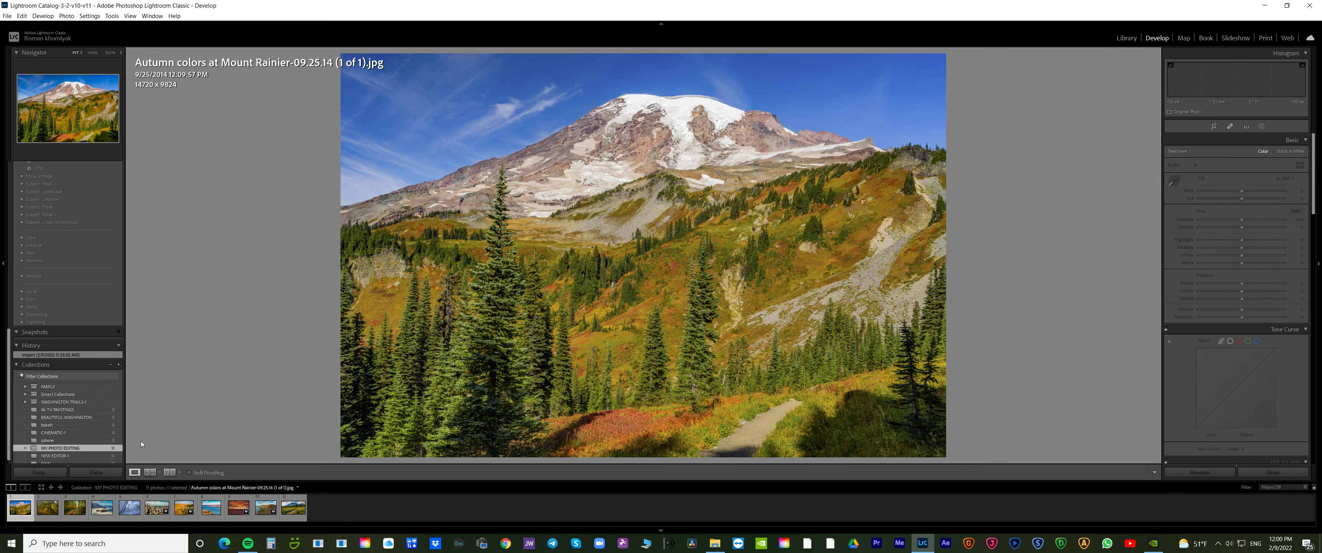
Show the edited snow forest photo, then the edited Space Needle skyline photo
left_click(131, 508)
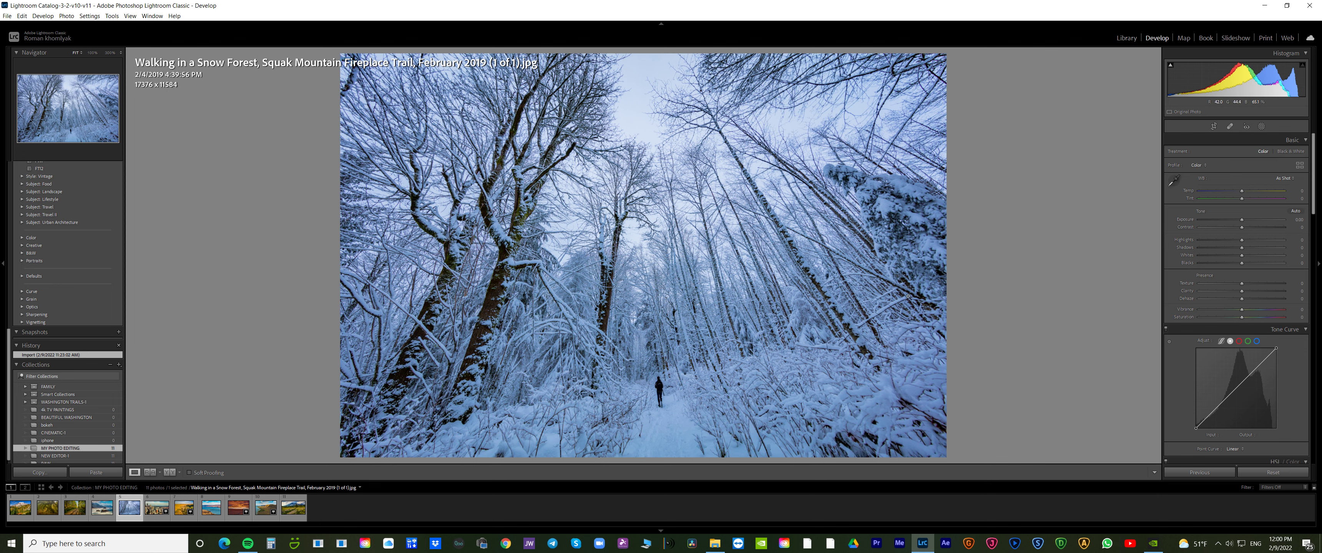
left_click(156, 508)
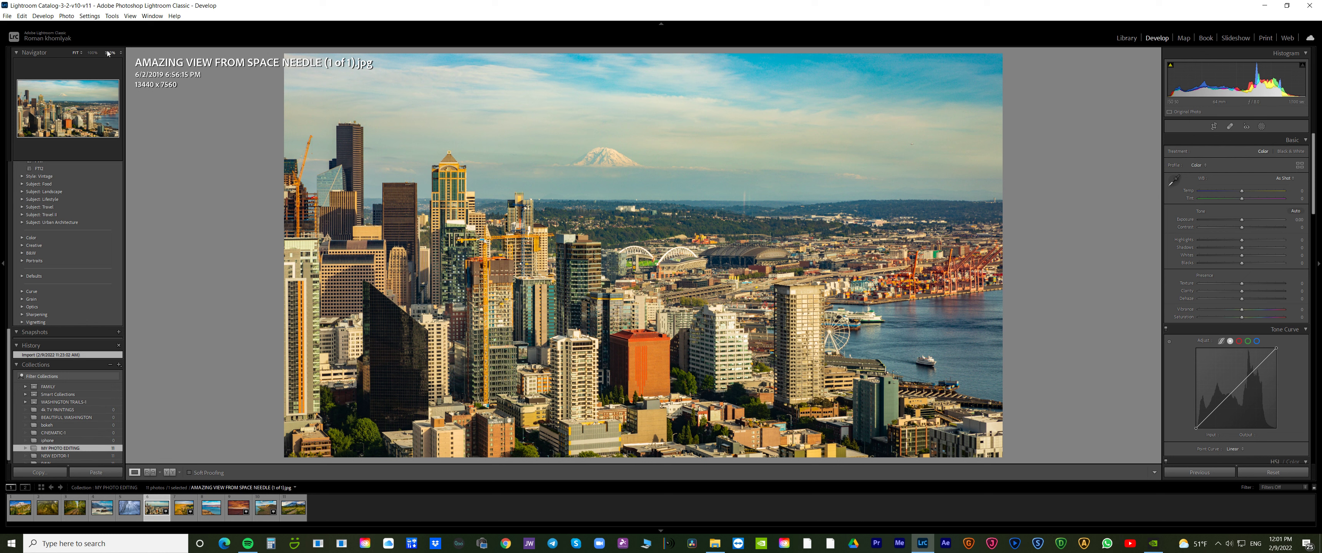
left_click(49, 15)
mouse_move(21, 15)
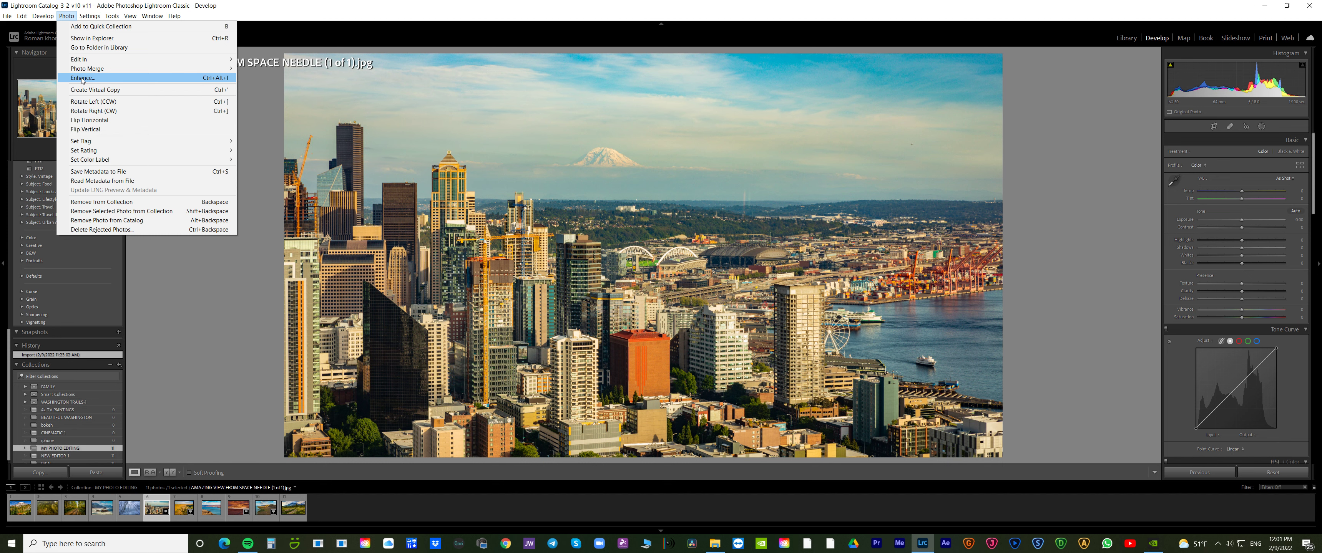
left_click(89, 16)
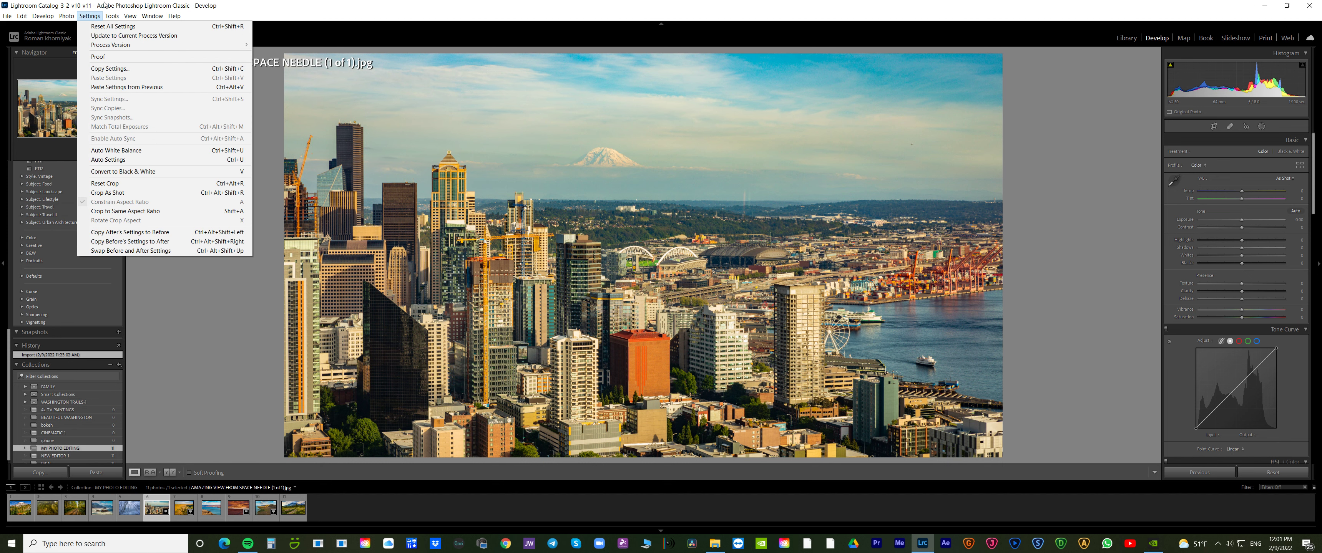
left_click(342, 3)
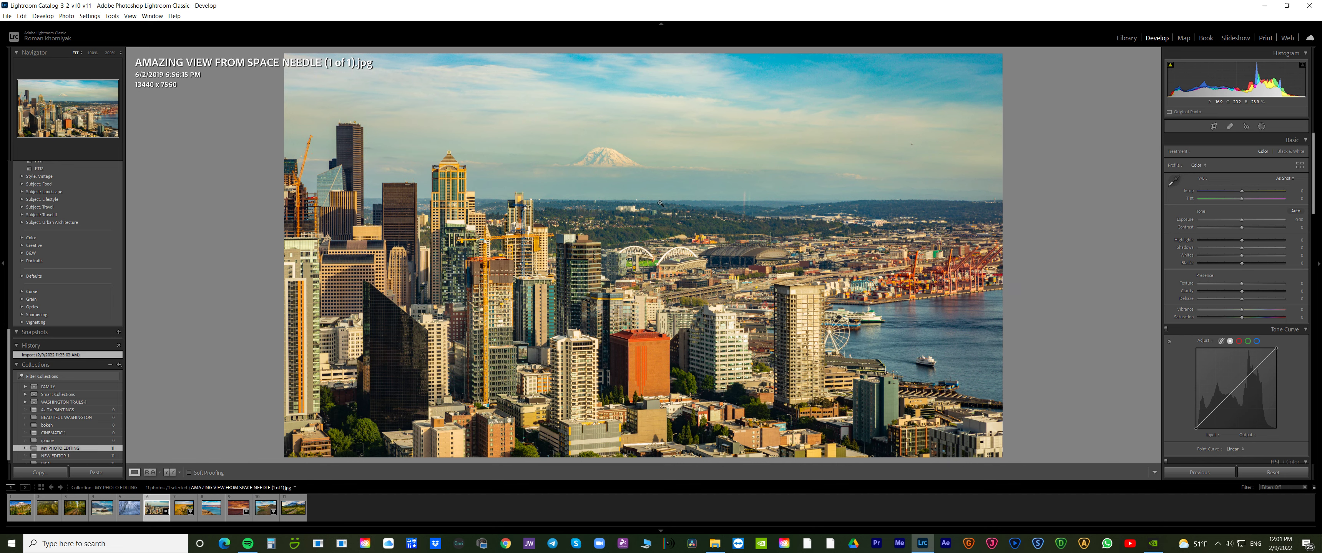
Inspect the skyline at 100% on the stadium, white boat, and ferries with Ferris wheel
mouse_move(660, 203)
left_mouse_down()
mouse_move(560, 184)
mouse_move(581, 167)
mouse_move(482, 216)
mouse_move(524, 394)
mouse_move(794, 403)
left_mouse_up()
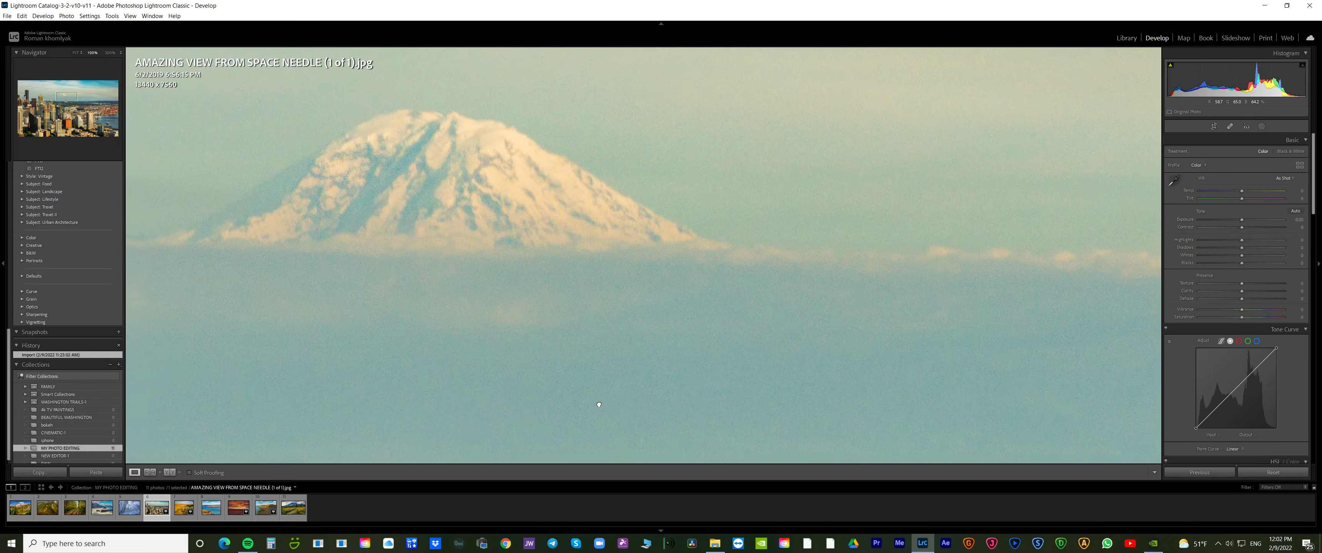
left_click(732, 344)
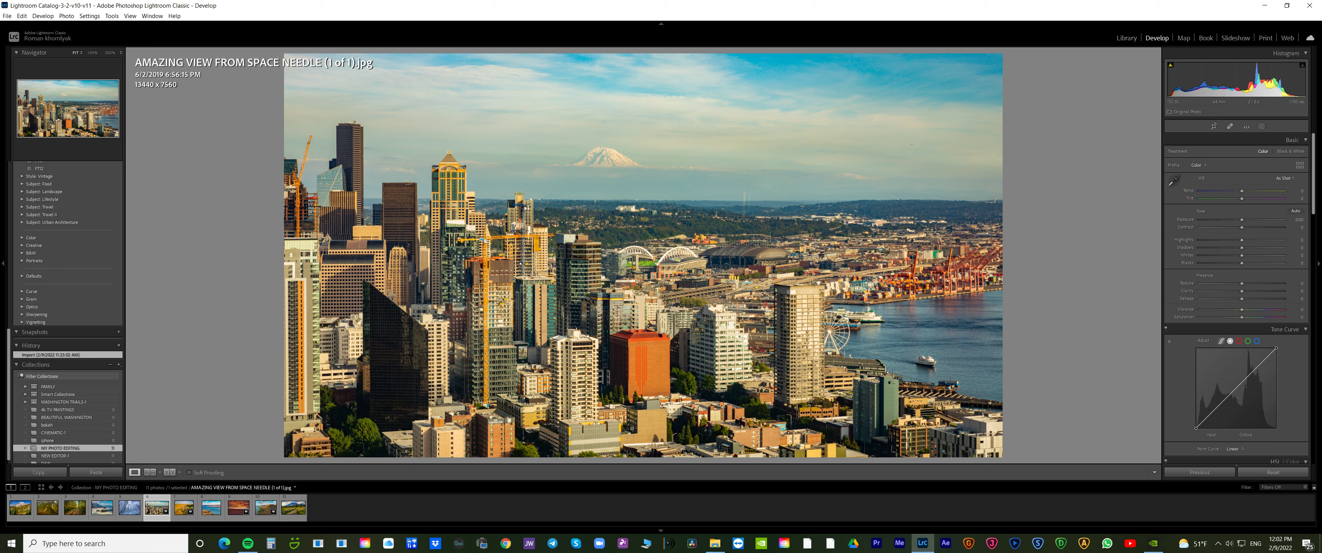
left_click_drag(928, 343, 795, 273)
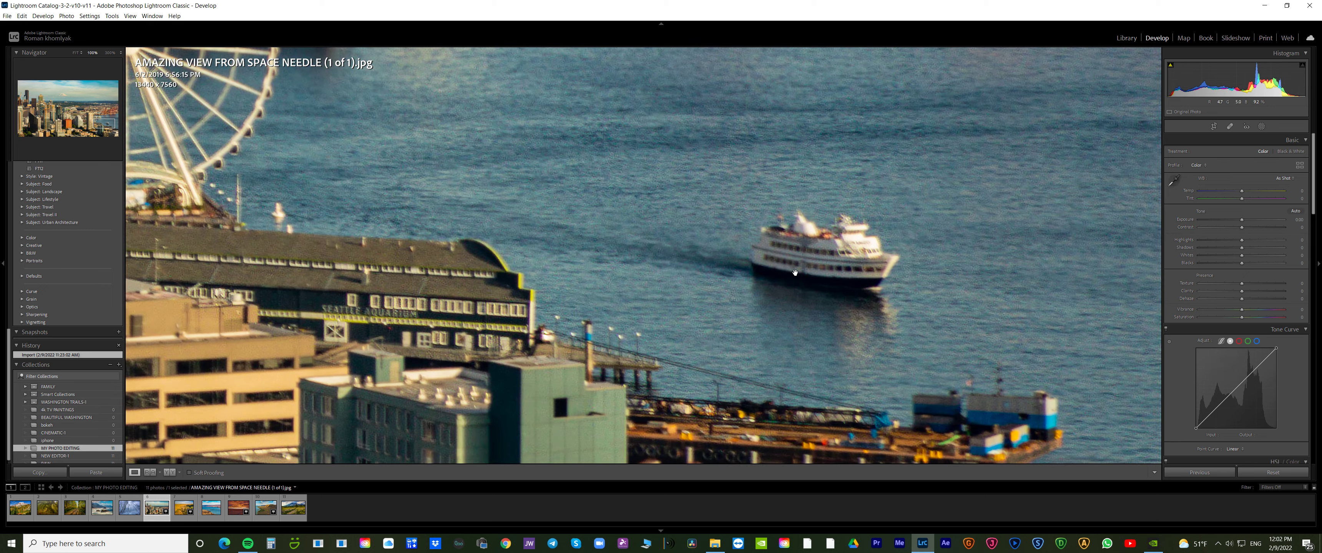
left_click(783, 252)
left_click_drag(863, 323, 780, 287)
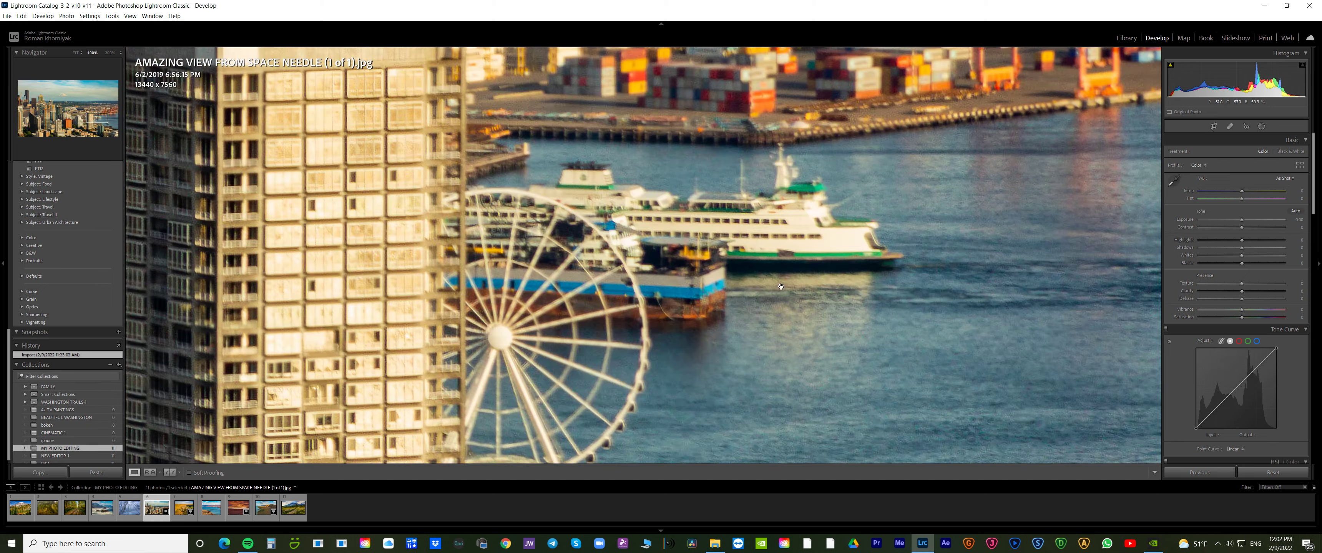
left_click(628, 209)
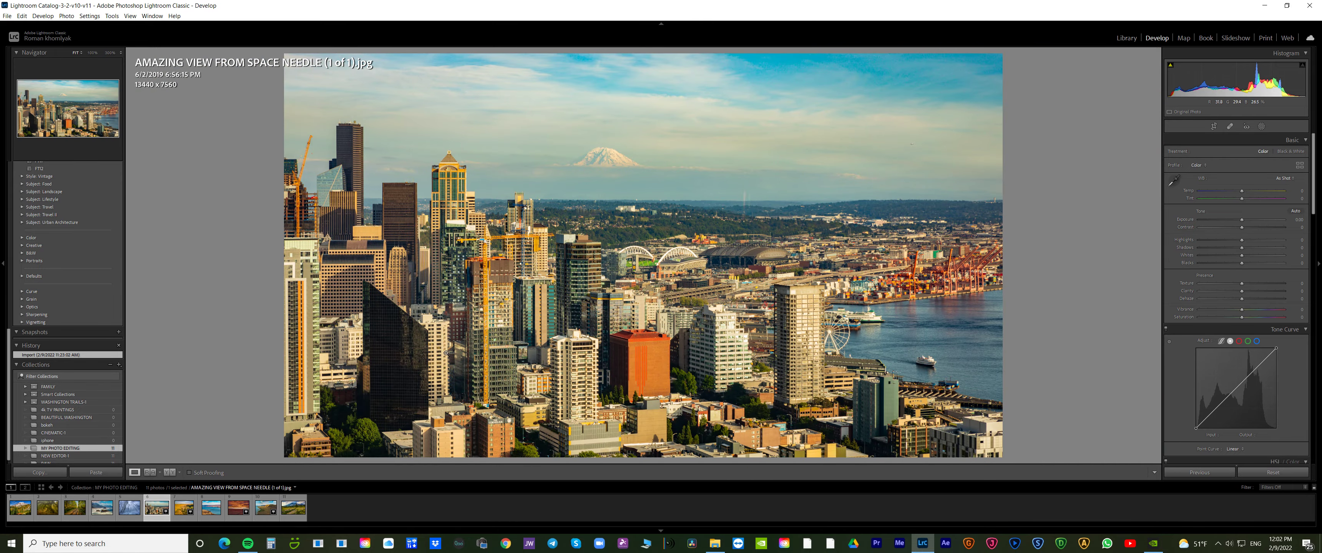
Pan a 100% close-up across the downtown buildings, then switch to NEW EDITOR-1's DSC05804.jpg
left_click_drag(445, 353, 479, 215)
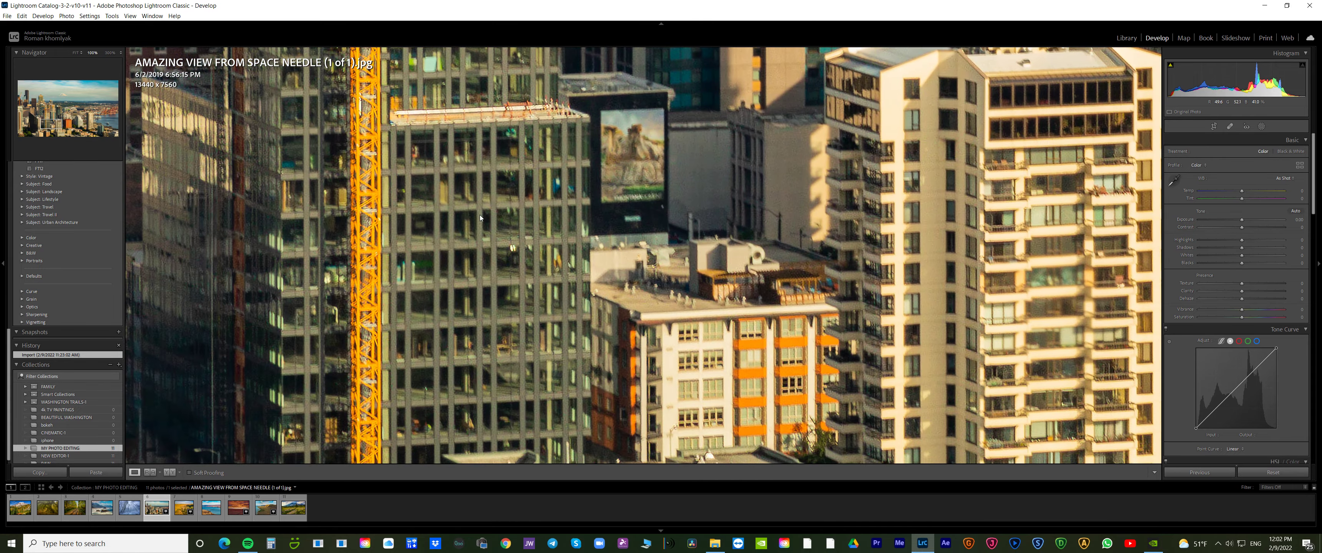
mouse_move(602, 359)
left_mouse_down()
mouse_move(525, 235)
mouse_move(531, 121)
left_mouse_up()
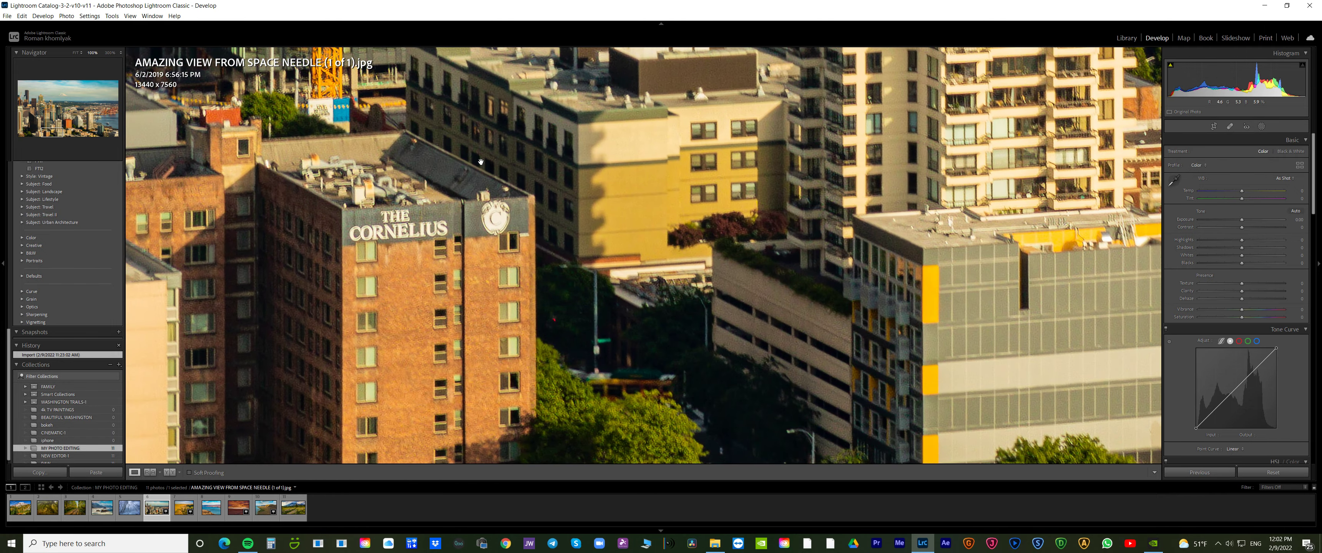
mouse_move(480, 162)
left_mouse_down()
mouse_move(601, 102)
mouse_move(597, 255)
mouse_move(552, 424)
left_mouse_up()
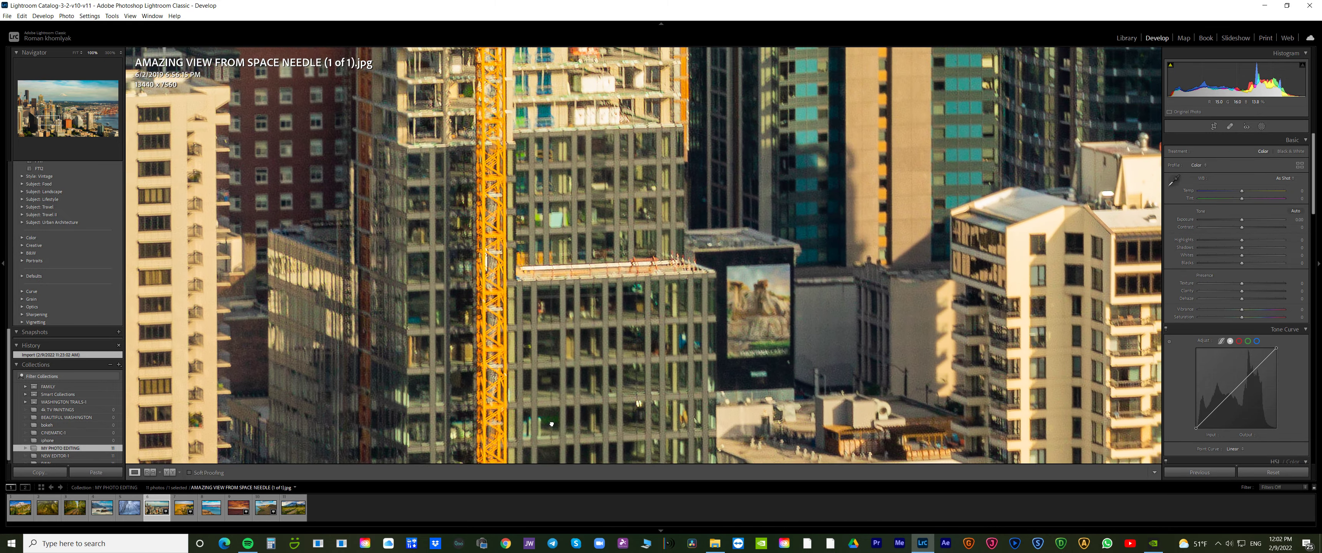
left_click(552, 424)
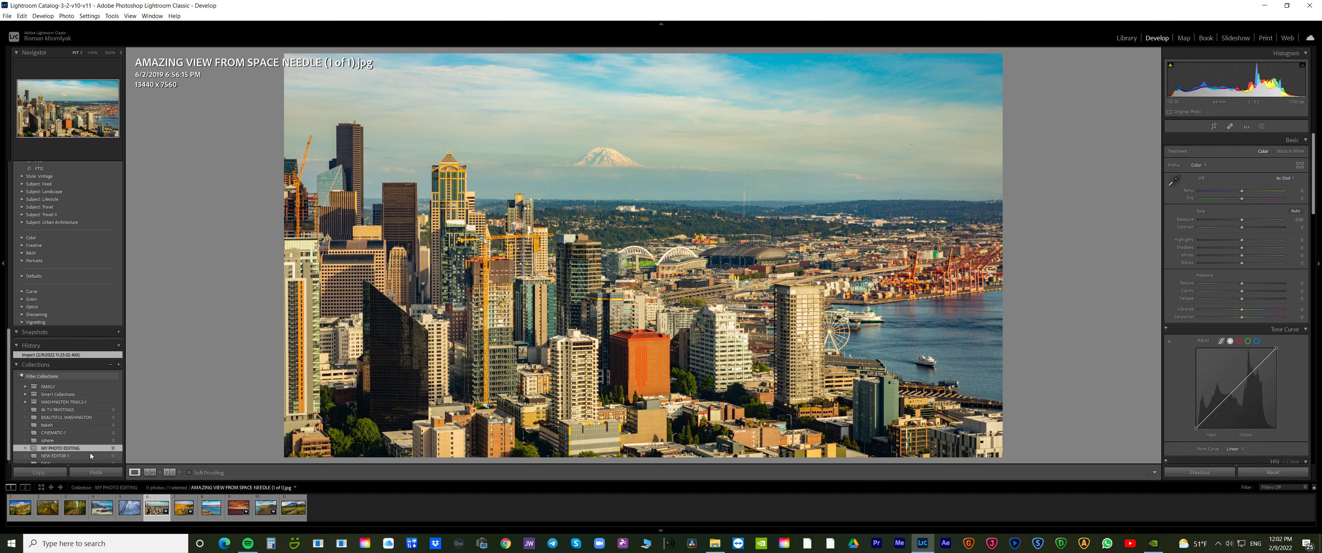
left_click(86, 456)
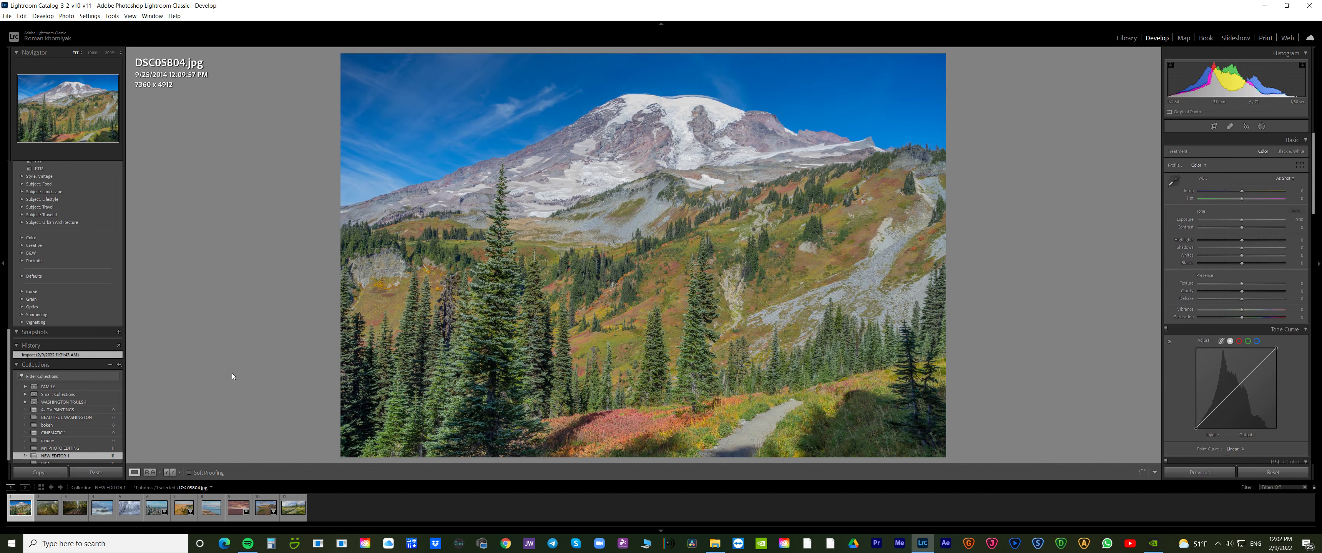
Compare 348A2470.jpg with the RAW original 11 (3).CR2, then go back to MY PHOTO EDITING
left_click(159, 511)
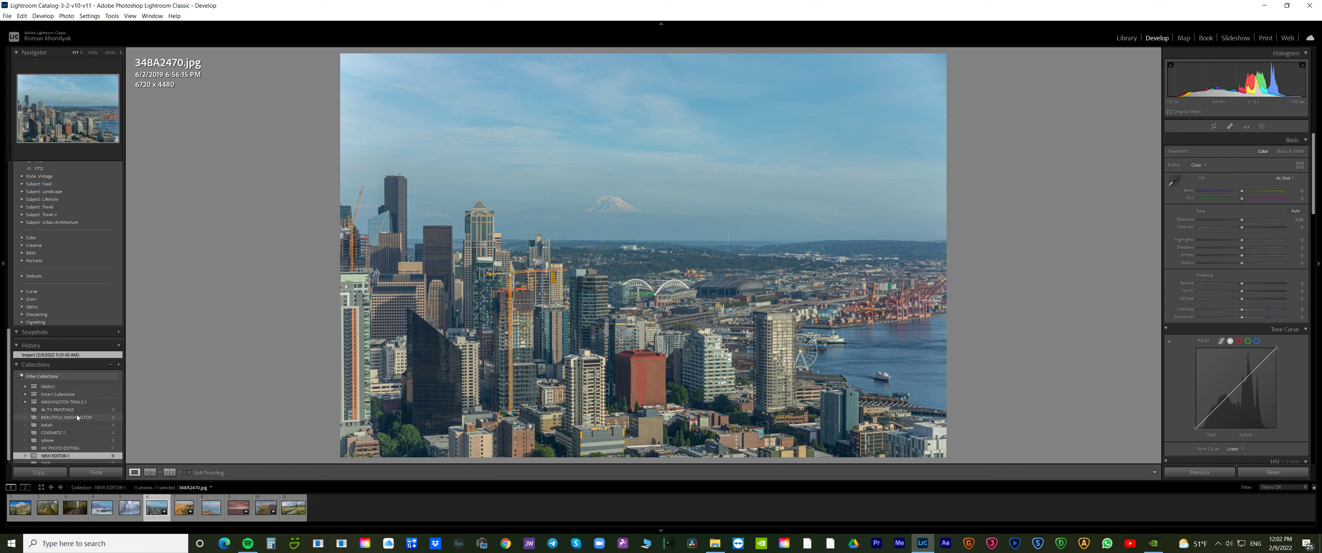
scroll(77, 426, "down", 1)
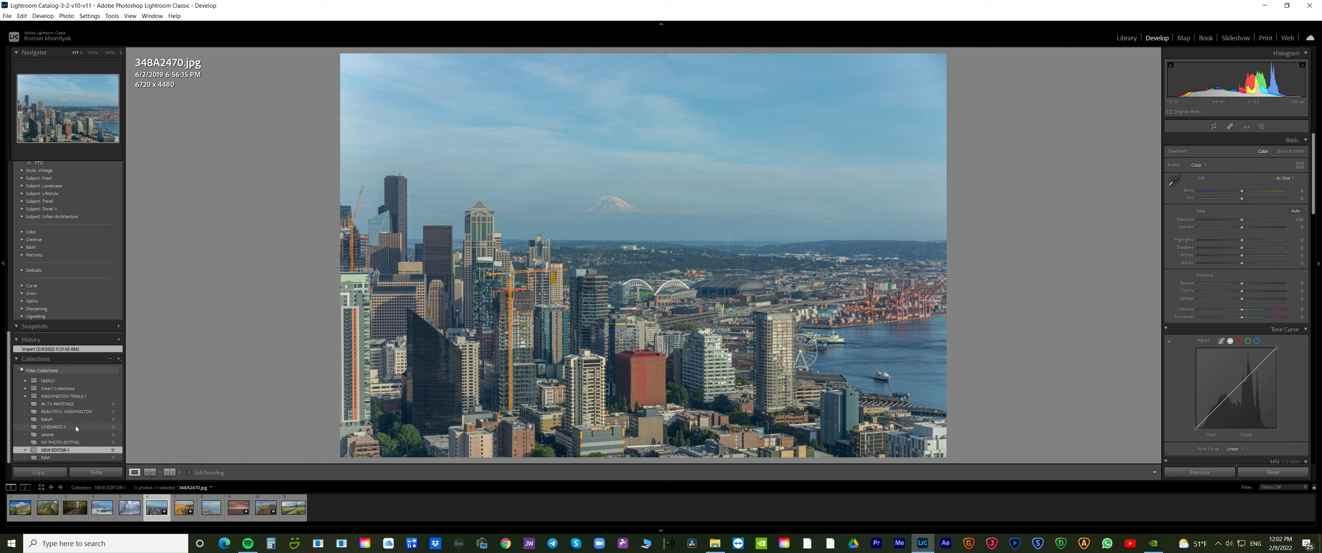
left_click(73, 458)
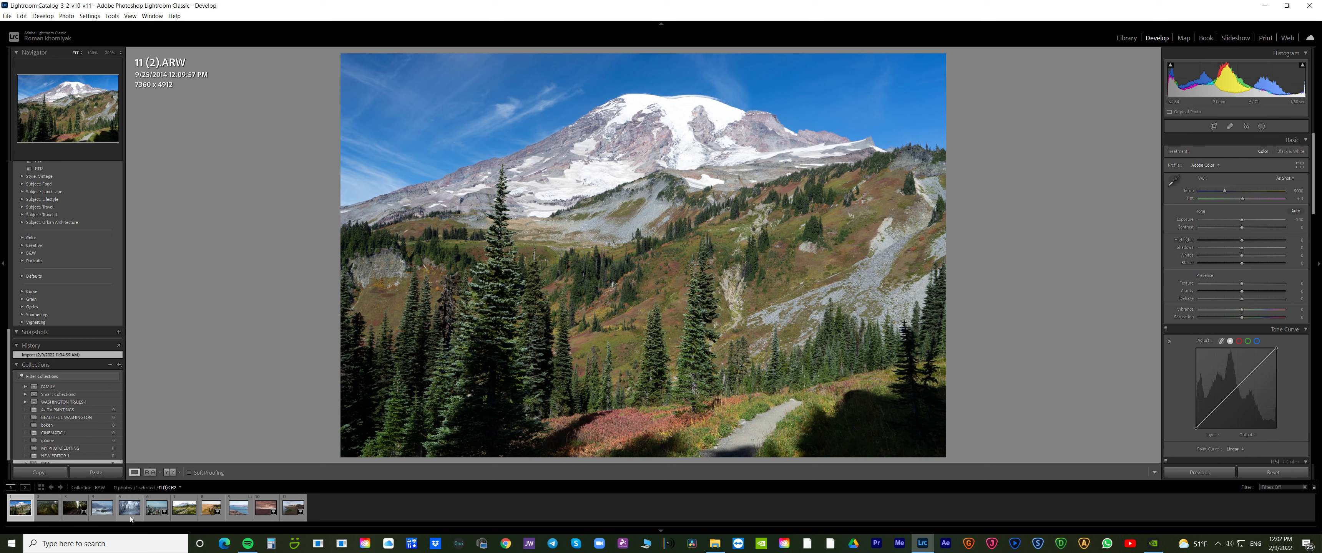
left_click(151, 510)
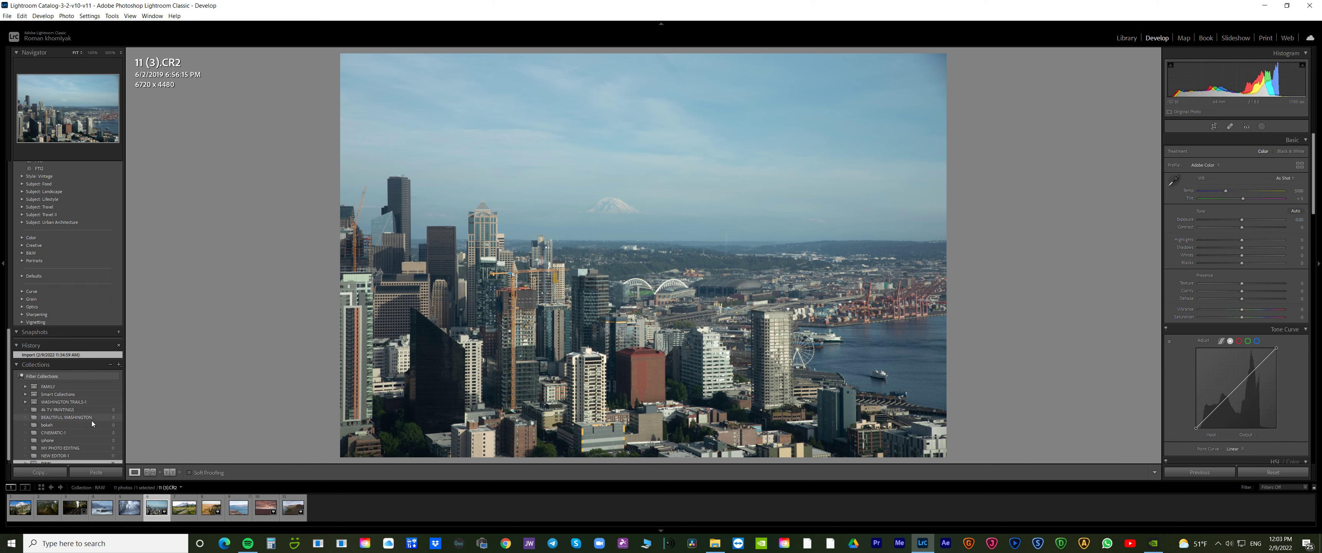
scroll(102, 426, "down", 1)
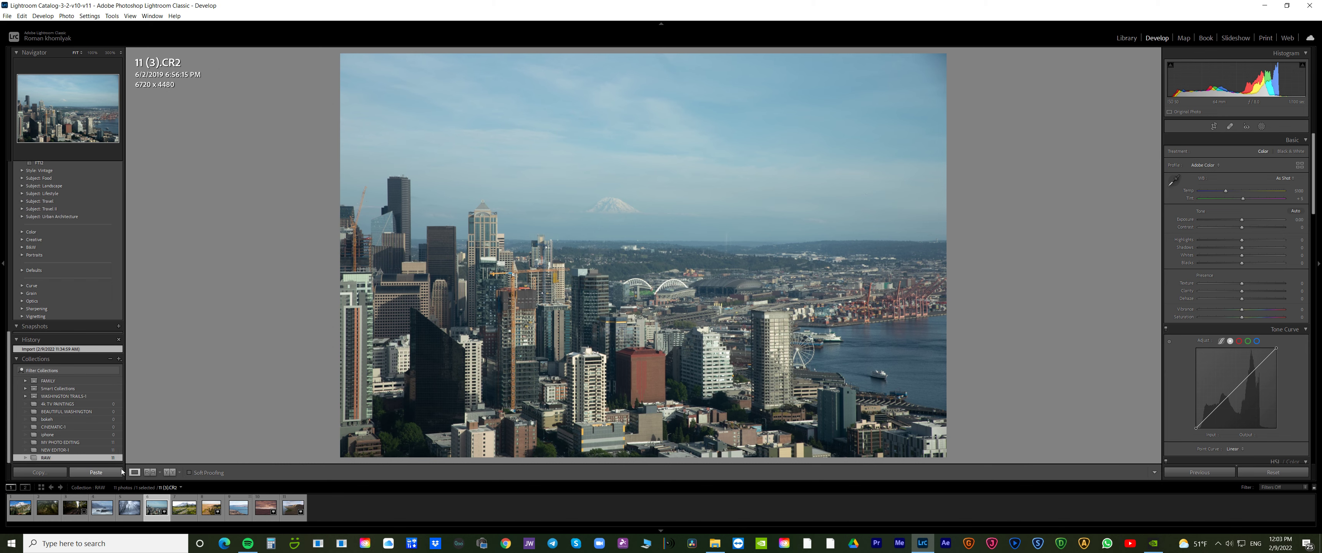
left_click(59, 442)
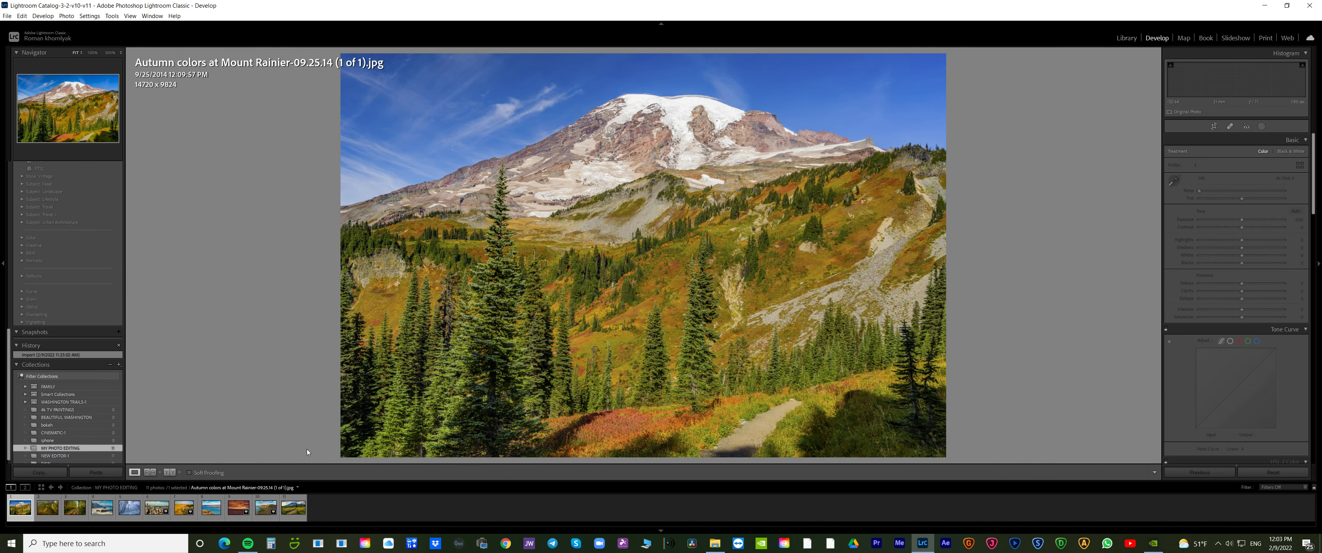
View the edited Space Needle and Palouse River photos, then return to NEW EDITOR-1
left_click(157, 508)
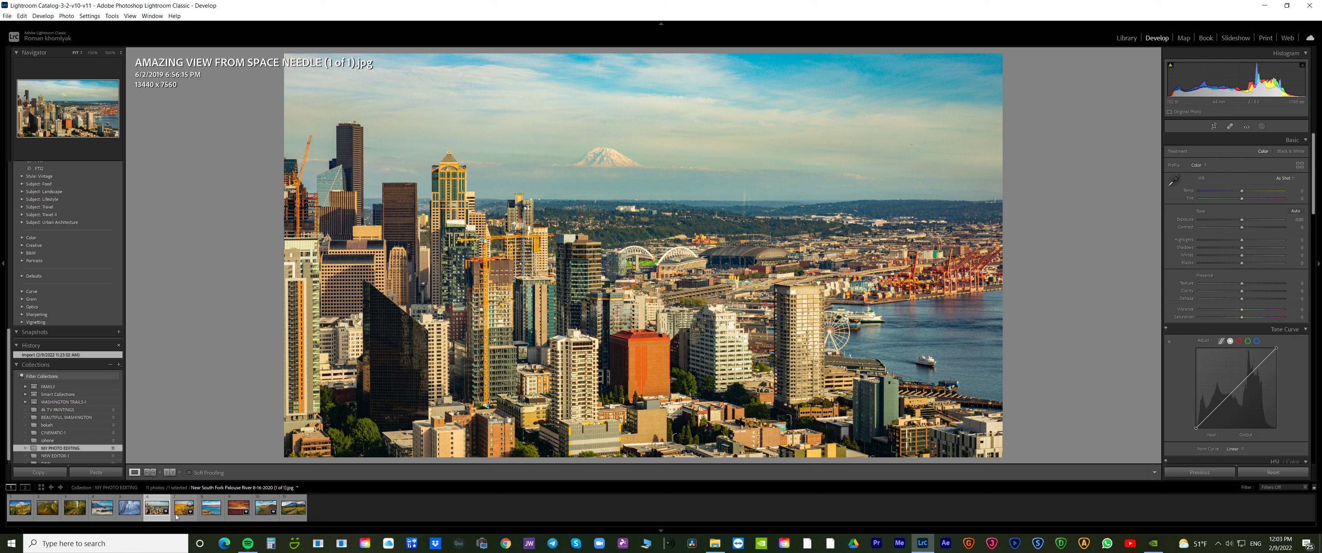
mouse_move(184, 508)
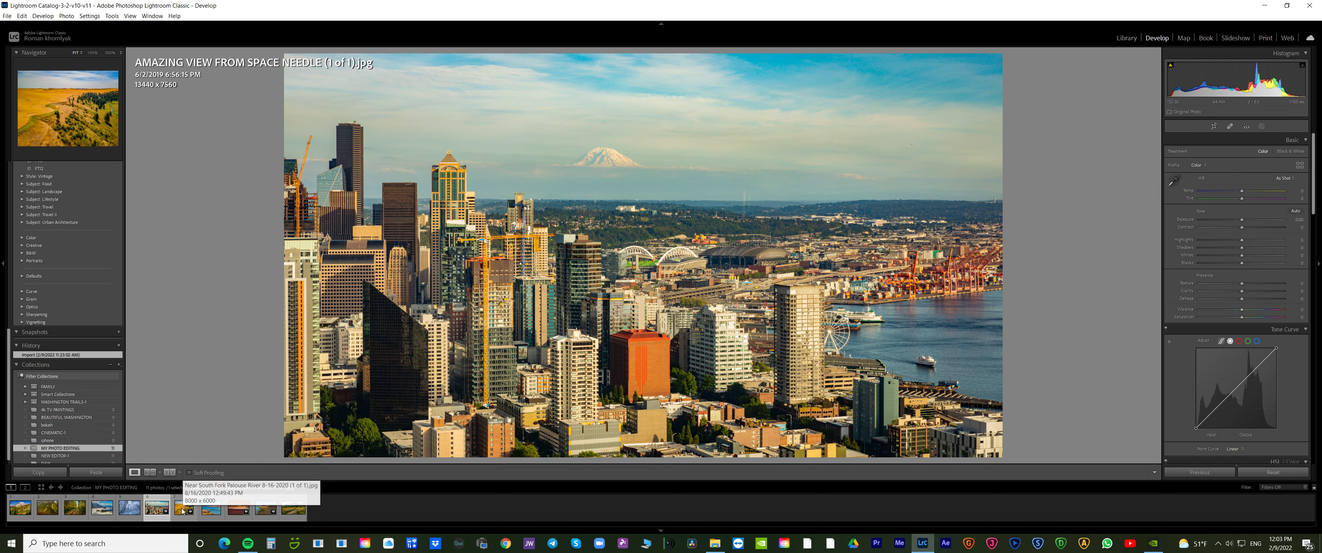
left_click(182, 510)
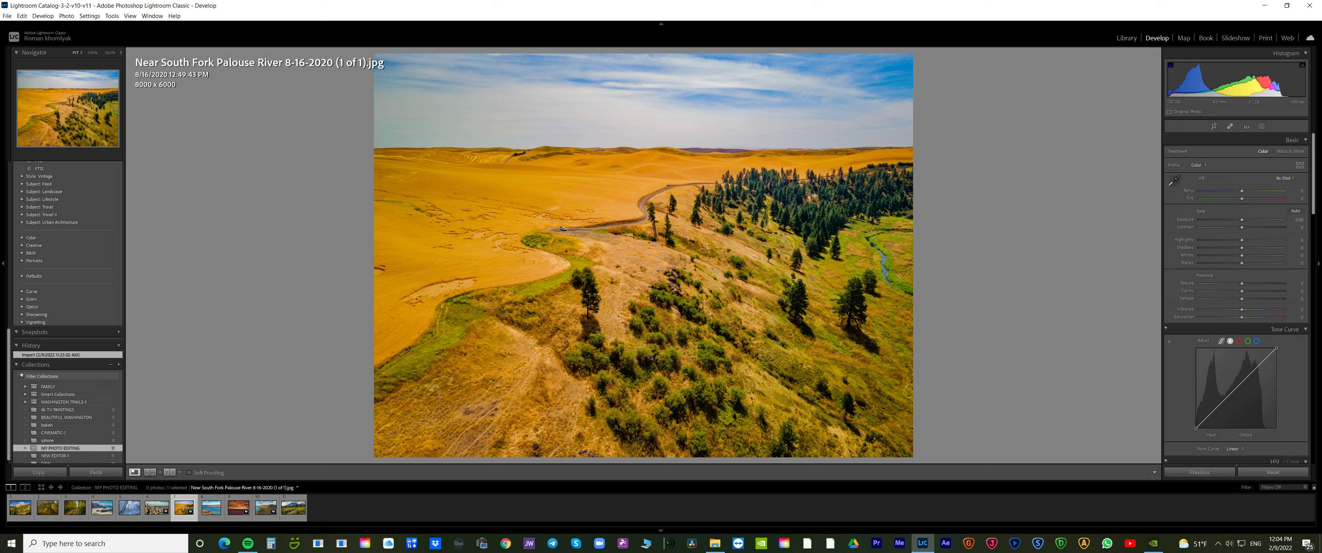
left_click(69, 457)
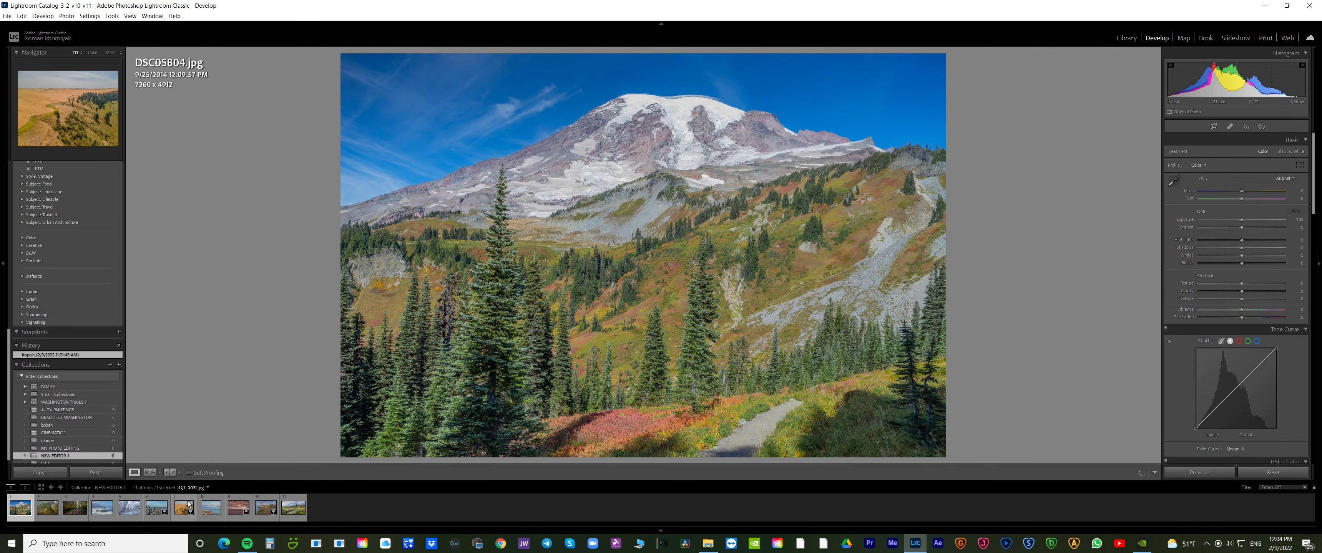
View DJI_0031 and P1068253, check the bridge RAW 11 (1).RW2, then return to NEW EDITOR-1
left_click(184, 507)
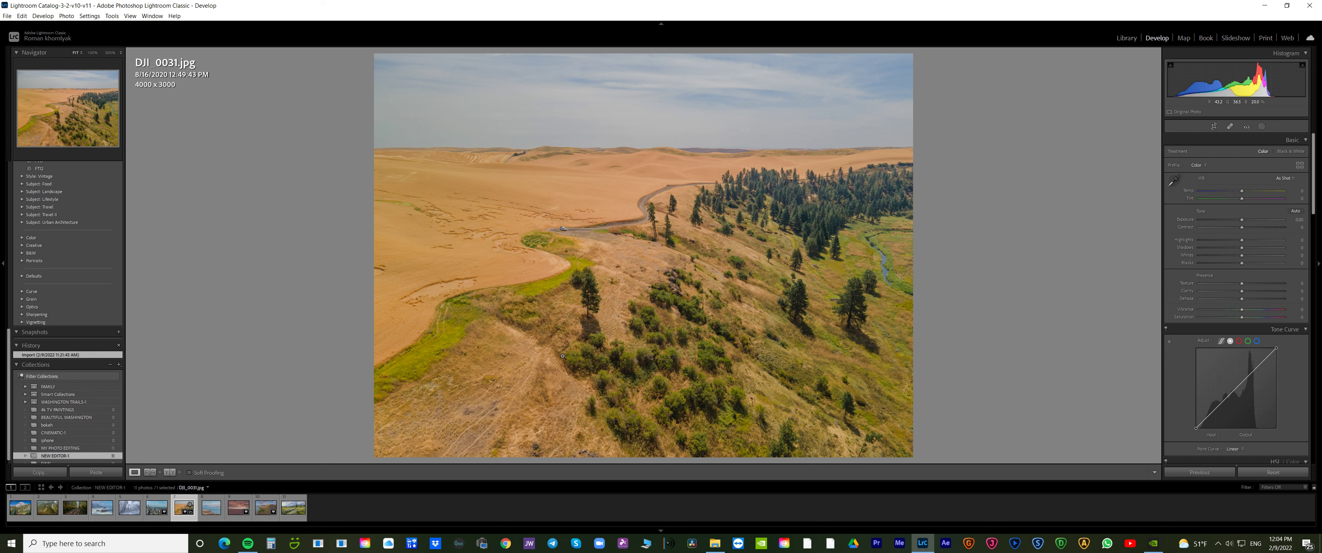
left_click(212, 508)
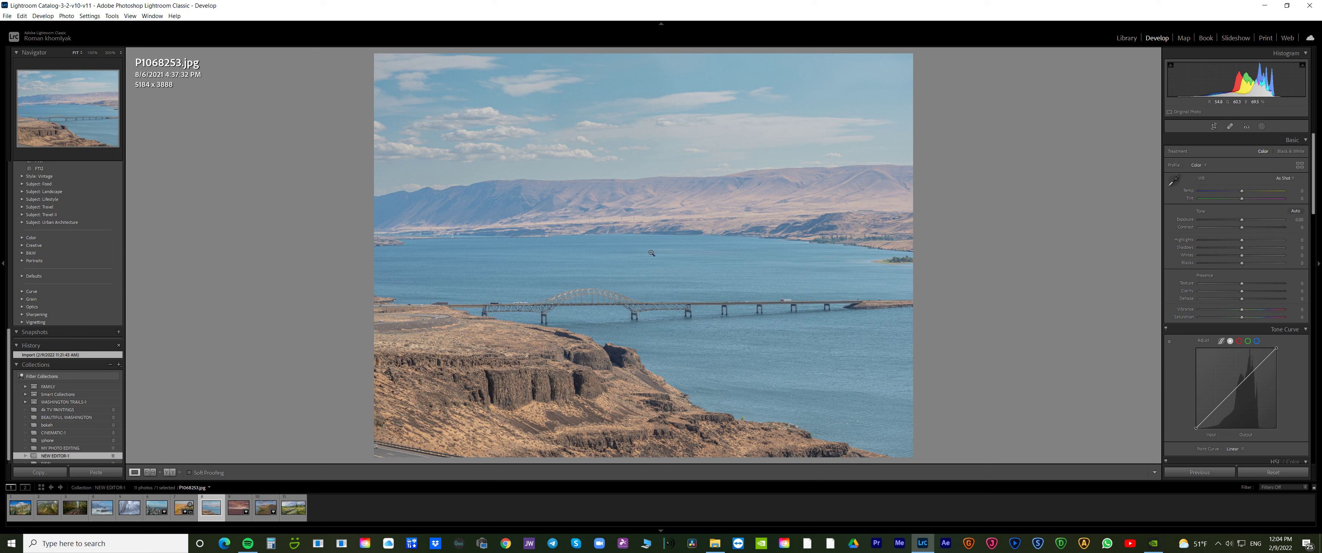
scroll(62, 444, "down", 1)
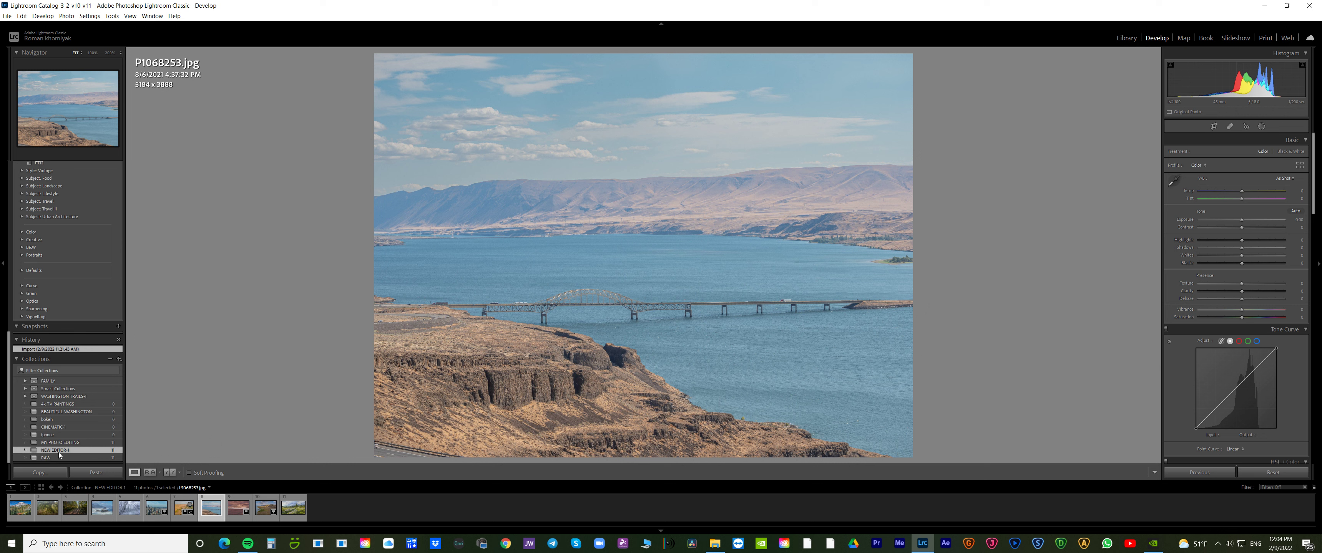
left_click(46, 458)
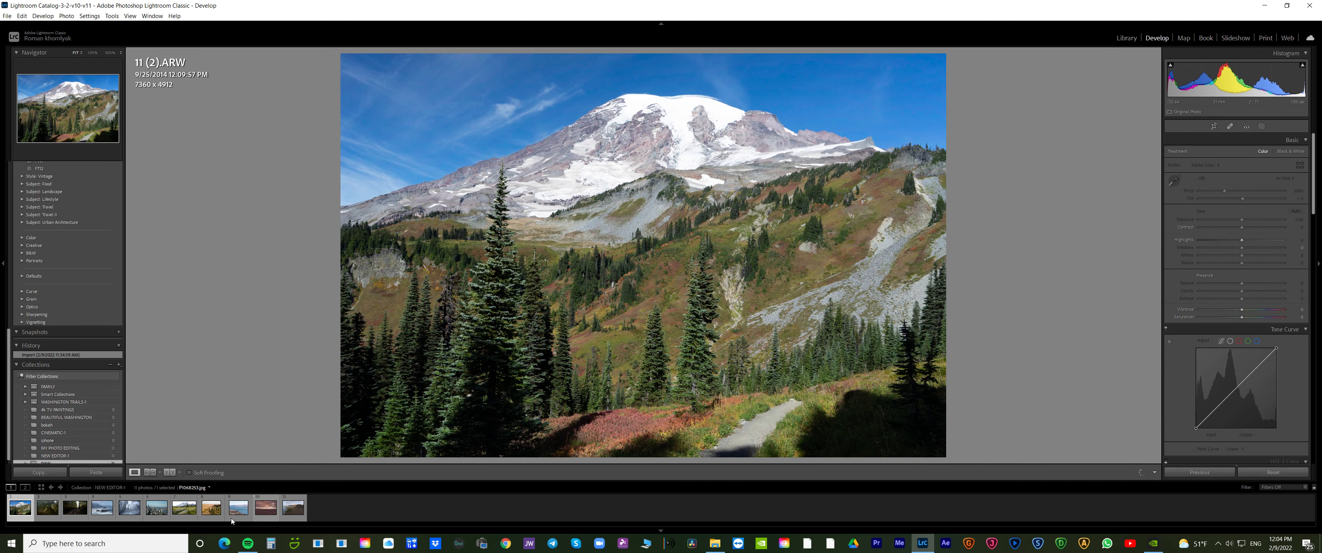
left_click(234, 503)
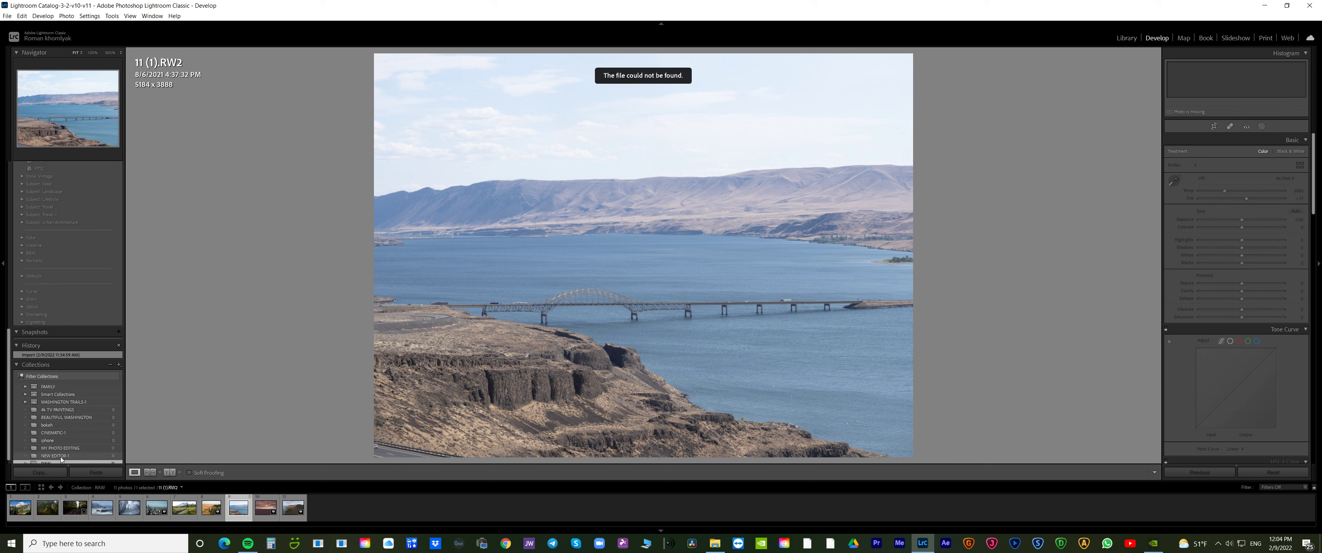
scroll(77, 446, "down", 1)
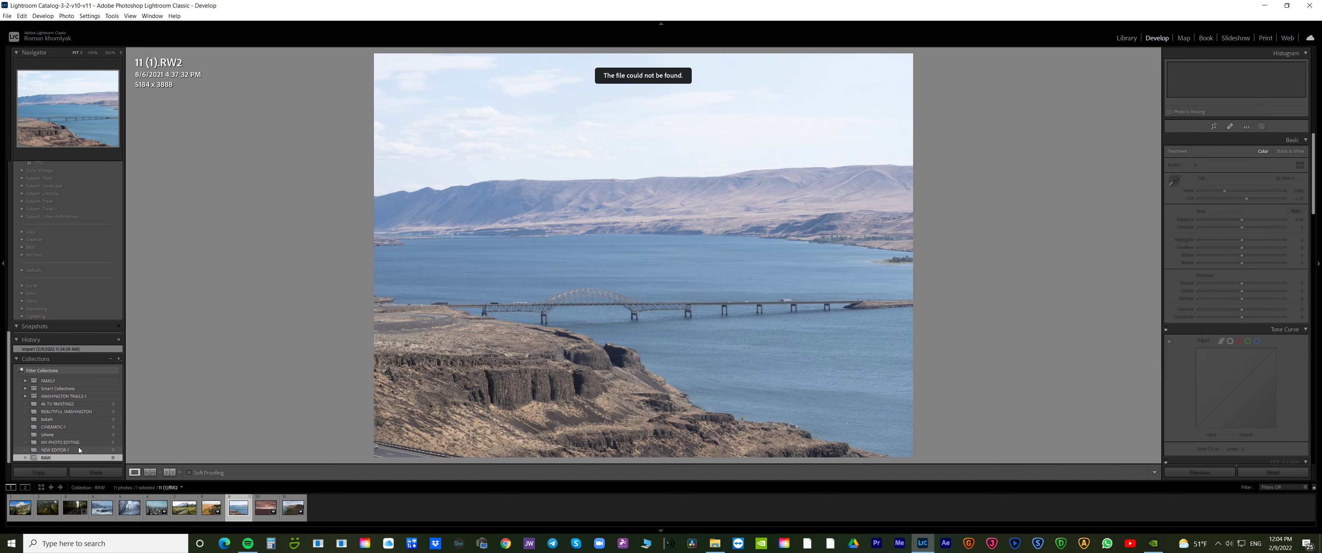
left_click(56, 450)
Show the MAX_0029.jpg sunset in NEW EDITOR-1, glancing briefly at the RAW collection
left_click(239, 511)
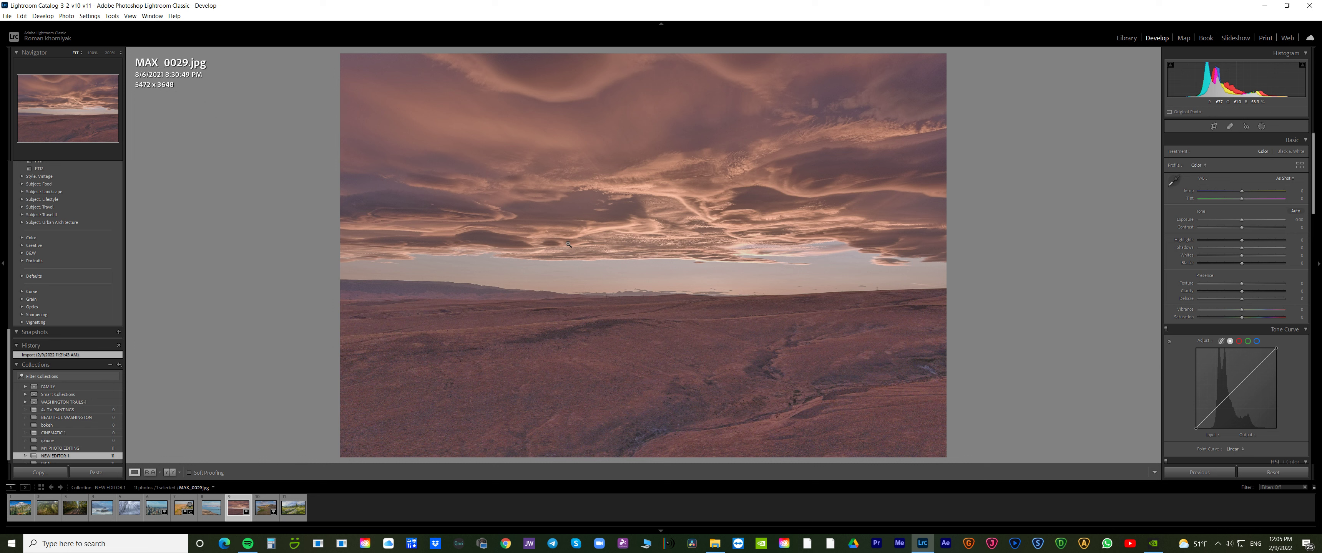
scroll(105, 318, "down", 1)
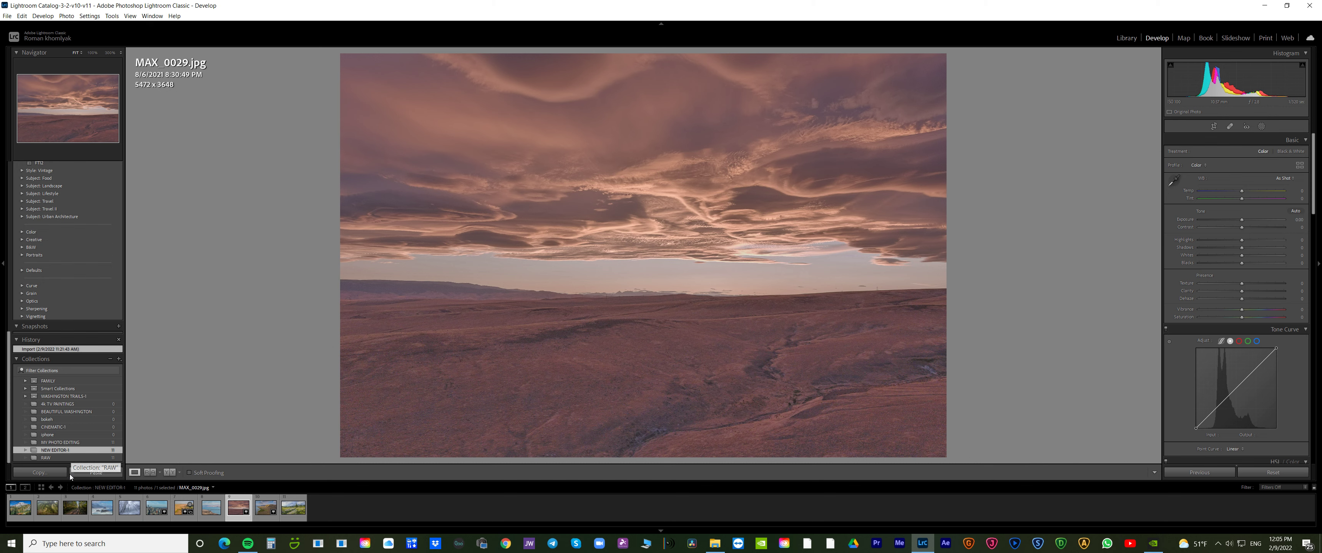
left_click(67, 460)
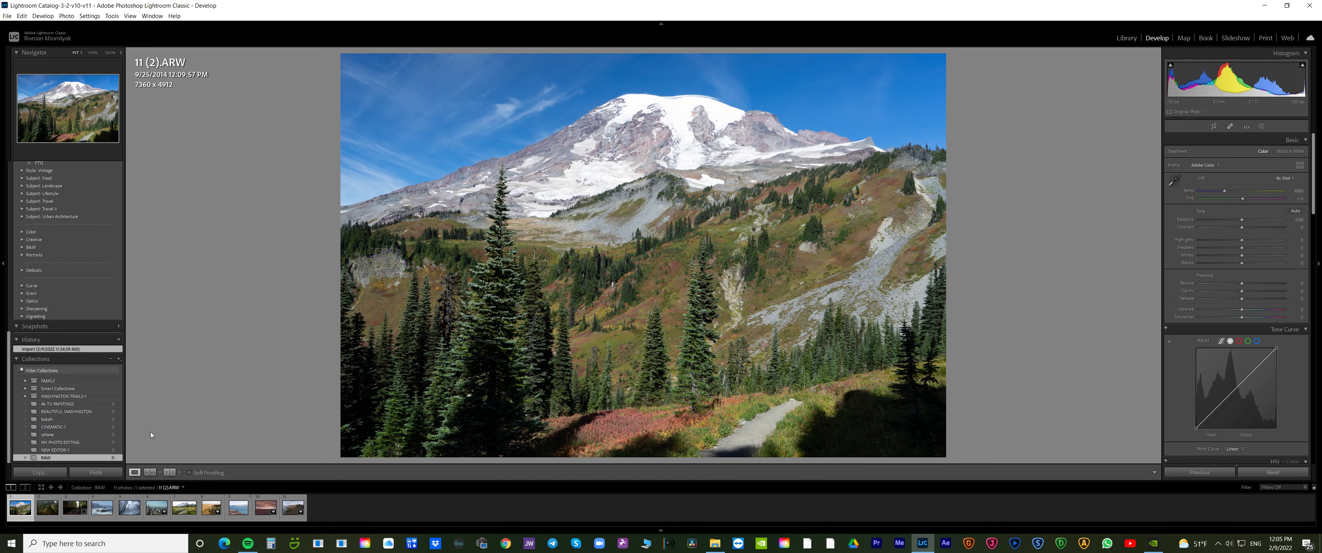
left_click(88, 451)
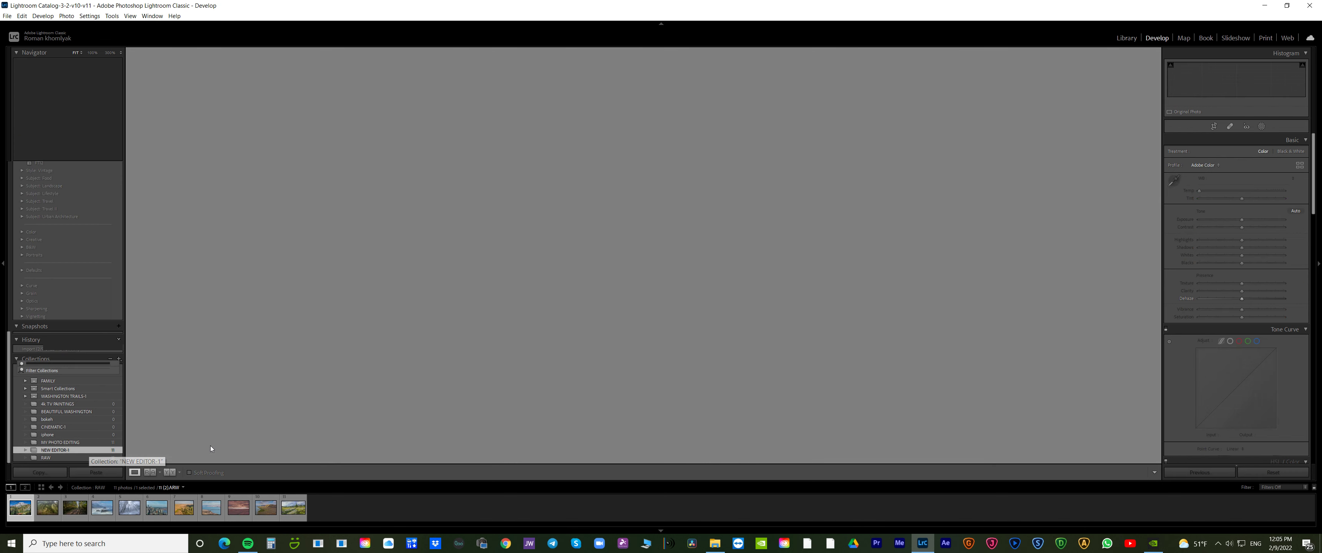
Compare the MAX_0029.jpg sunset with the finished orange edit in MY PHOTO EDITING, then return to NEW EDITOR-1
left_click(233, 513)
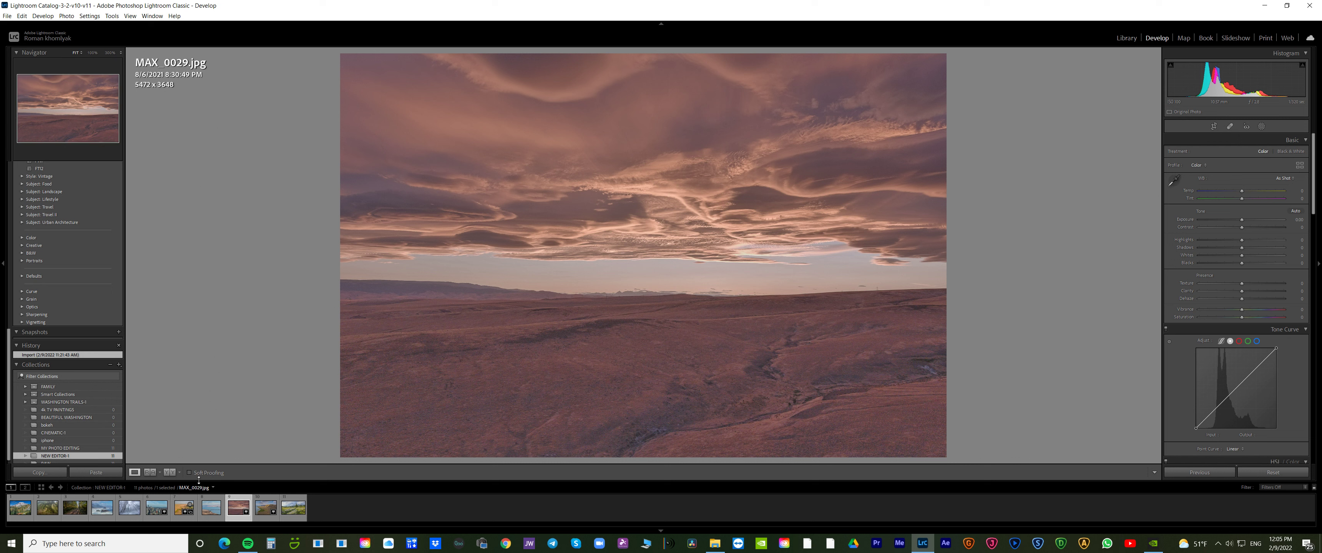
scroll(86, 427, "down", 1)
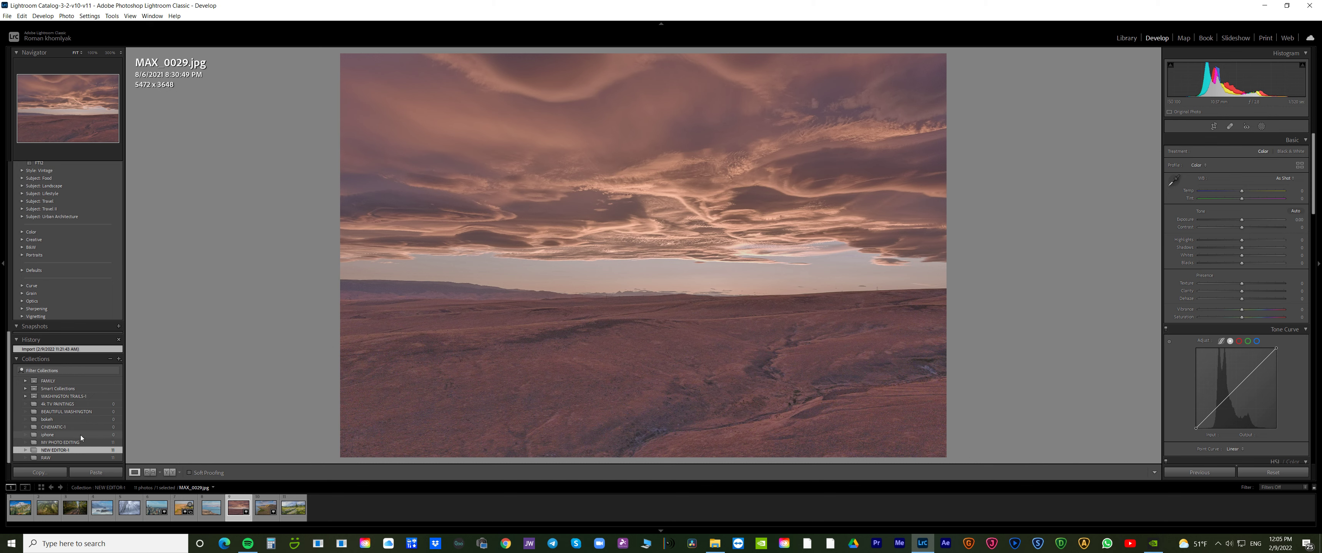
left_click(60, 445)
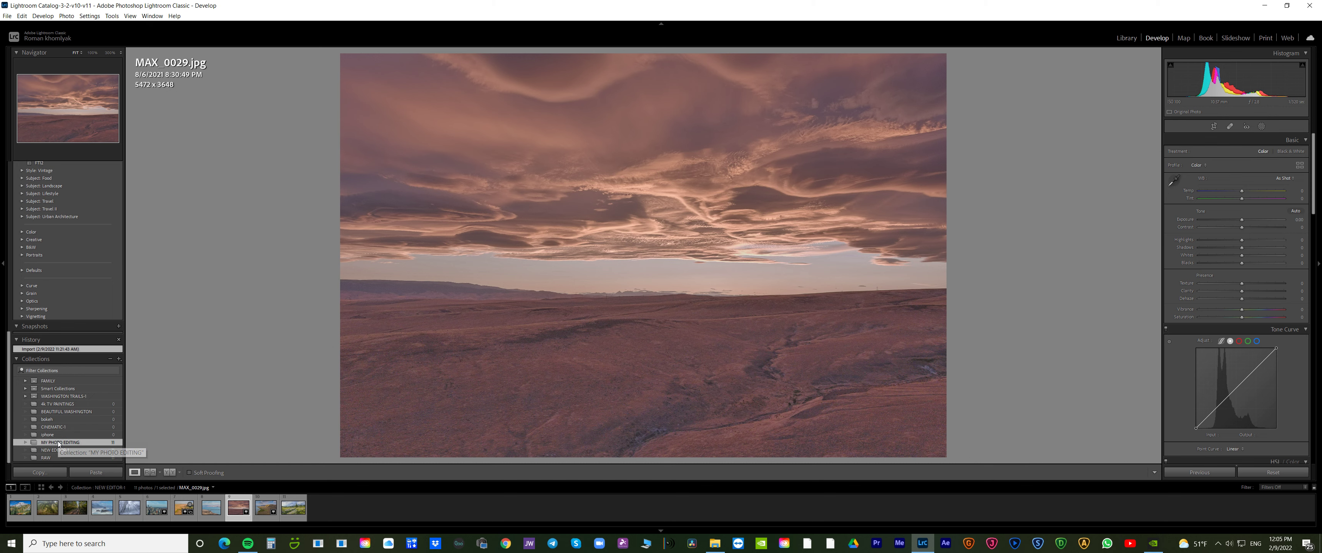
left_click(234, 512)
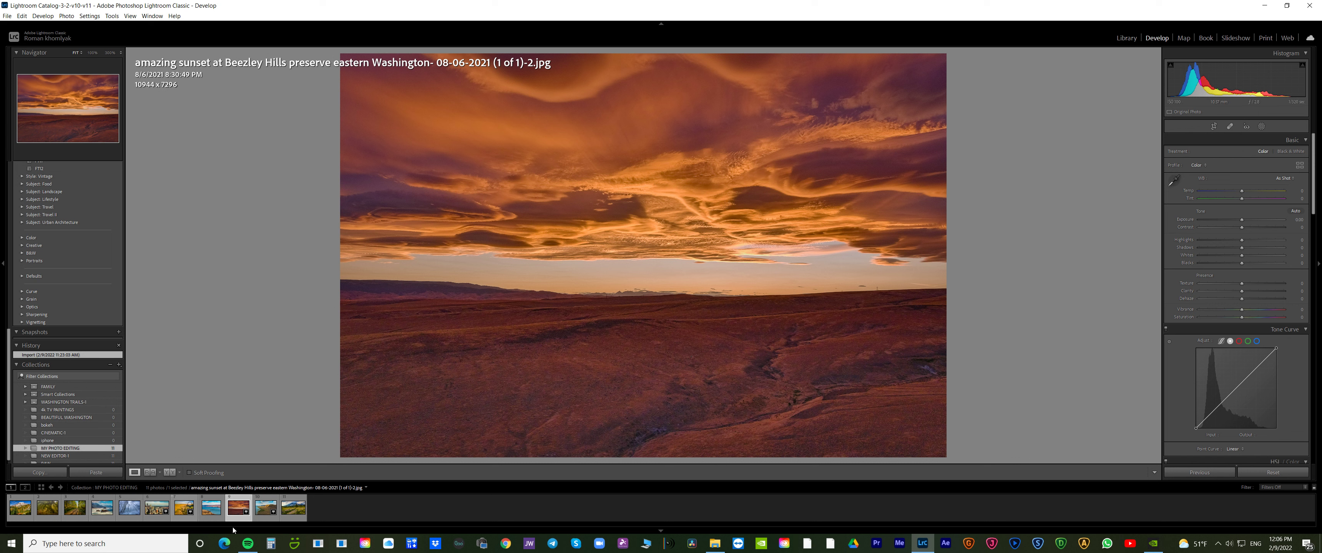
left_click(96, 456)
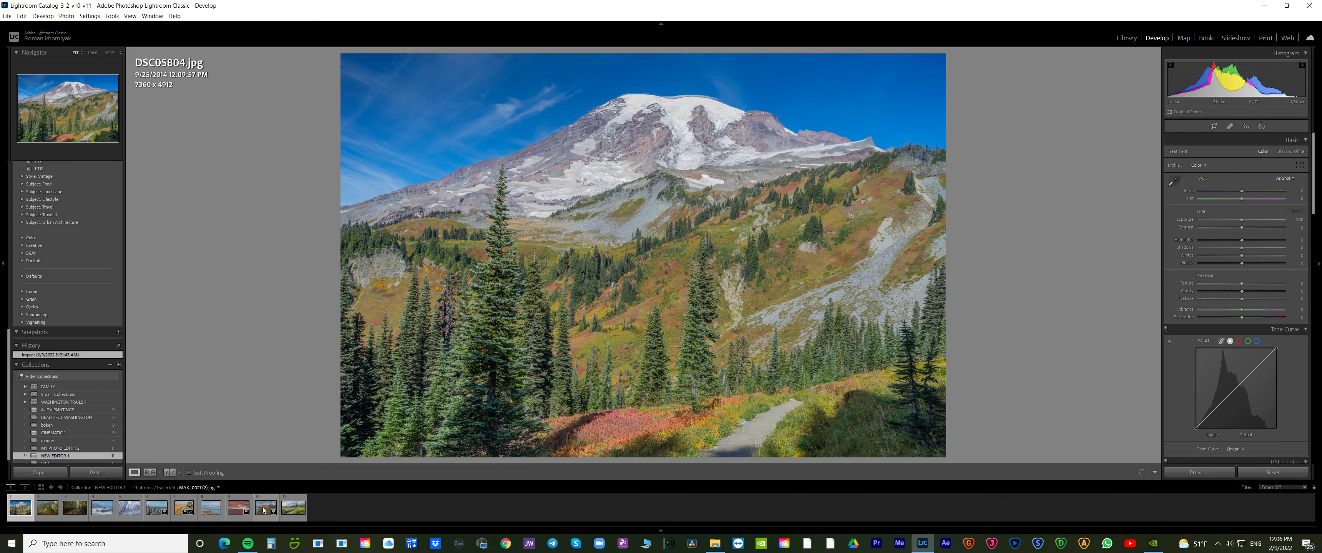
Show the Coulee cliffs MAX_0021 (2).jpg, then its unedited raw 11 (1).DNG in RAW
left_click(266, 508)
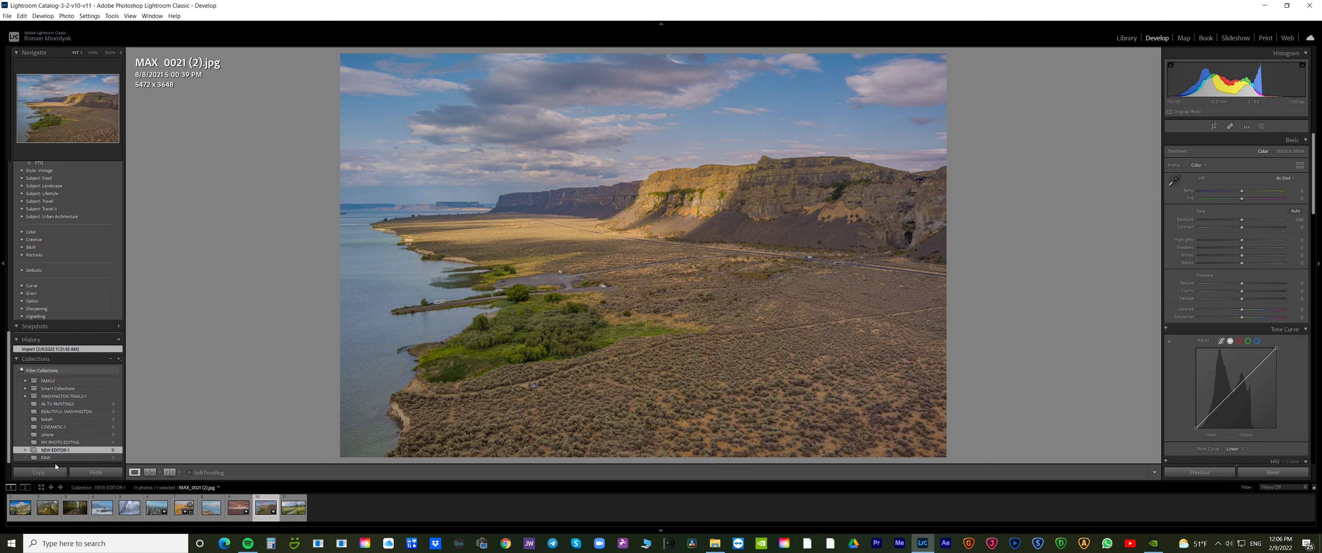
left_click(56, 458)
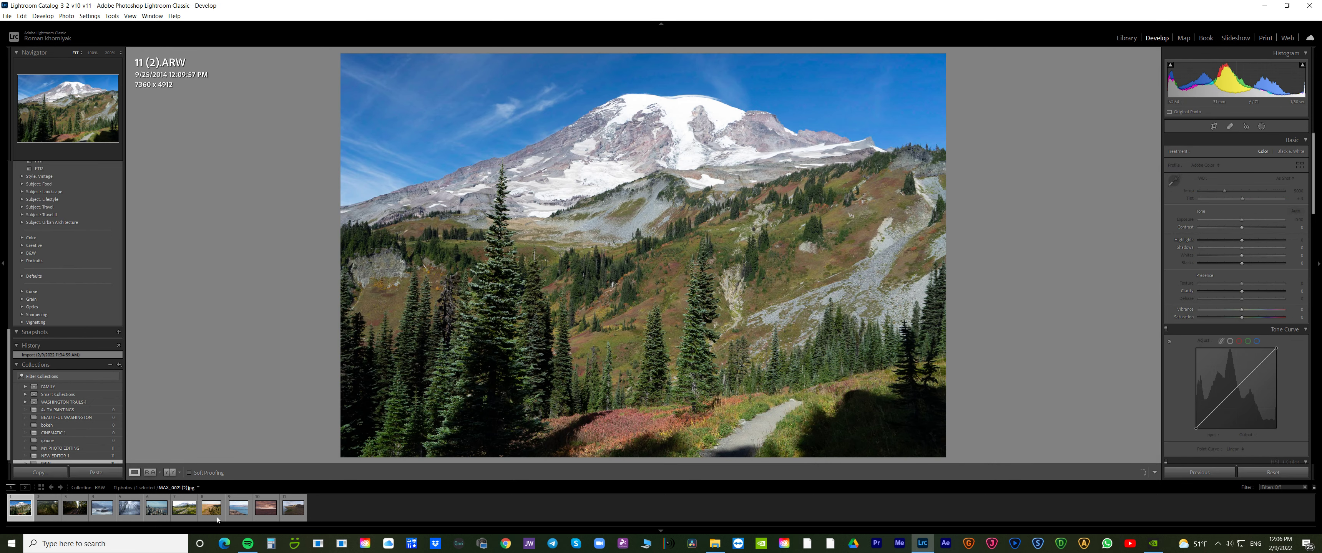
left_click(238, 509)
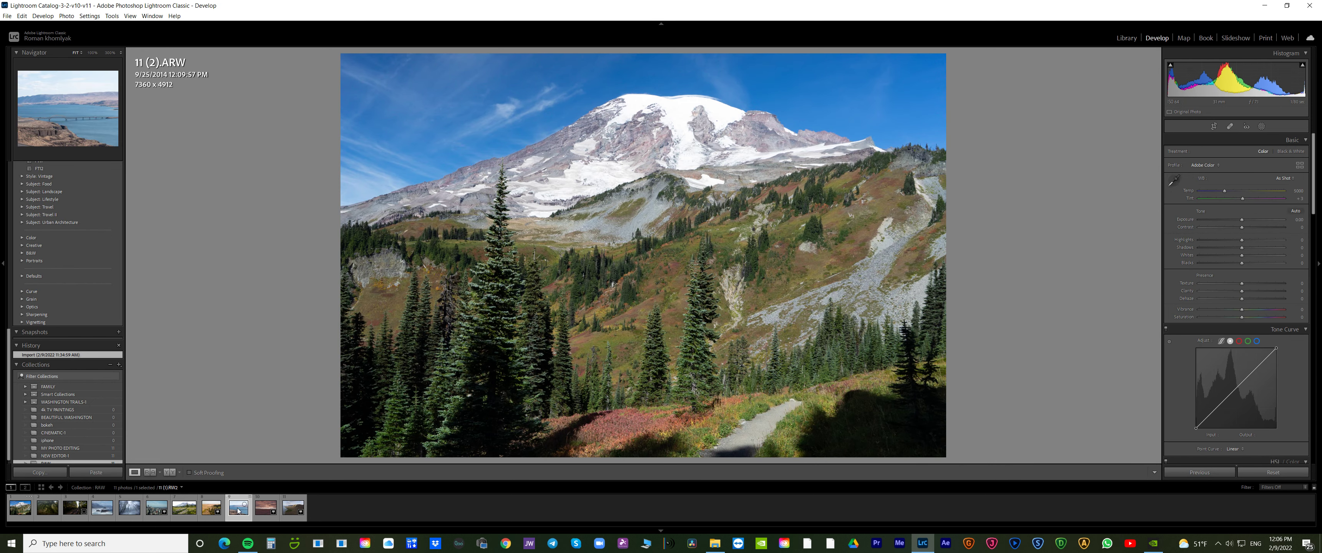
left_click(294, 513)
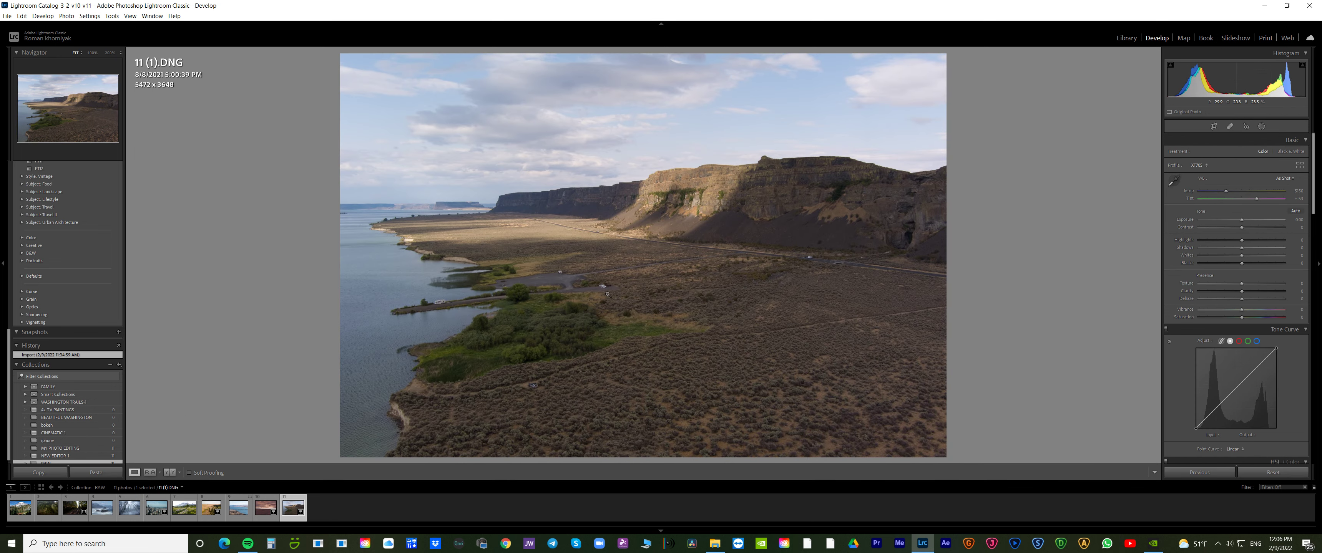
Compare the NEW EDITOR-1 cliffs version with the finished Coulee Corridor edit, ending in RAW
left_click(92, 456)
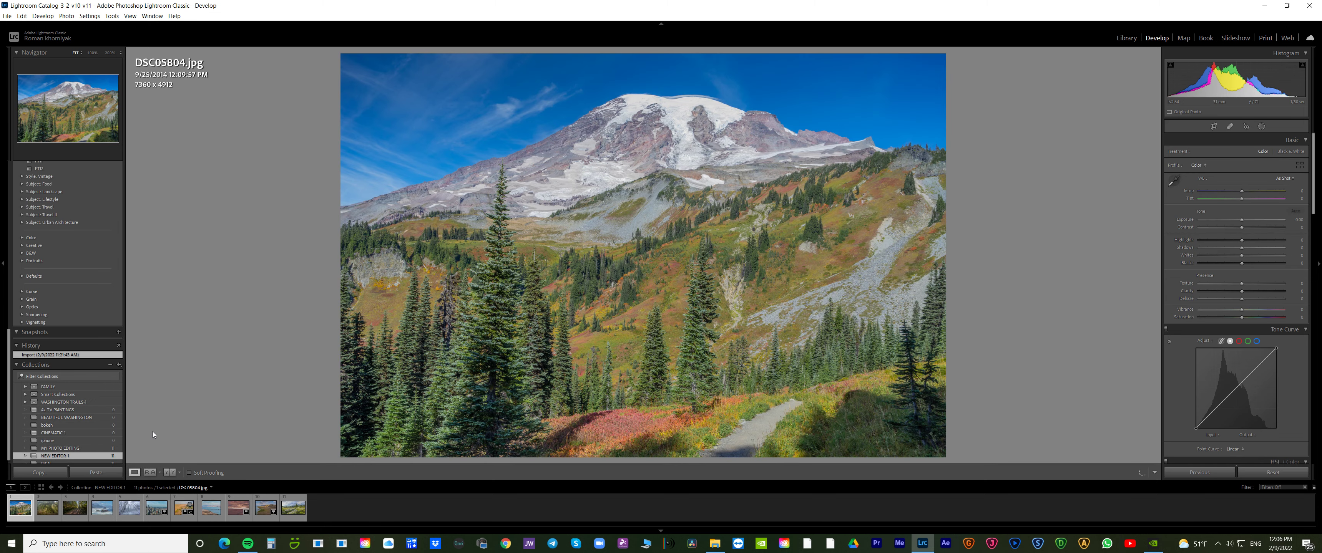
left_click(262, 510)
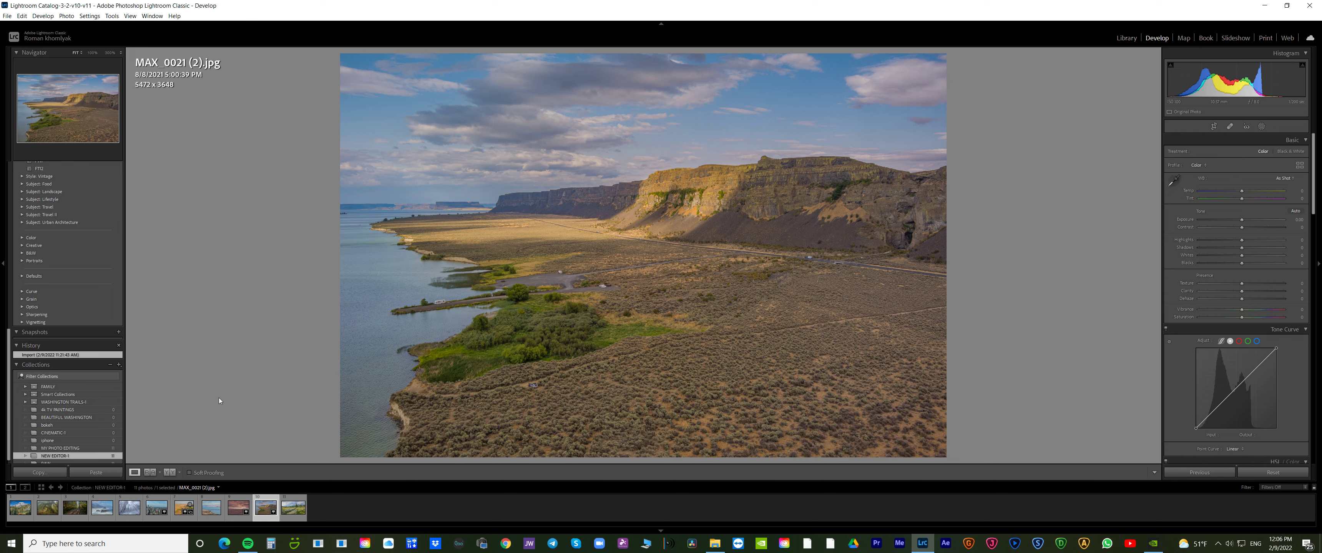
left_click(72, 449)
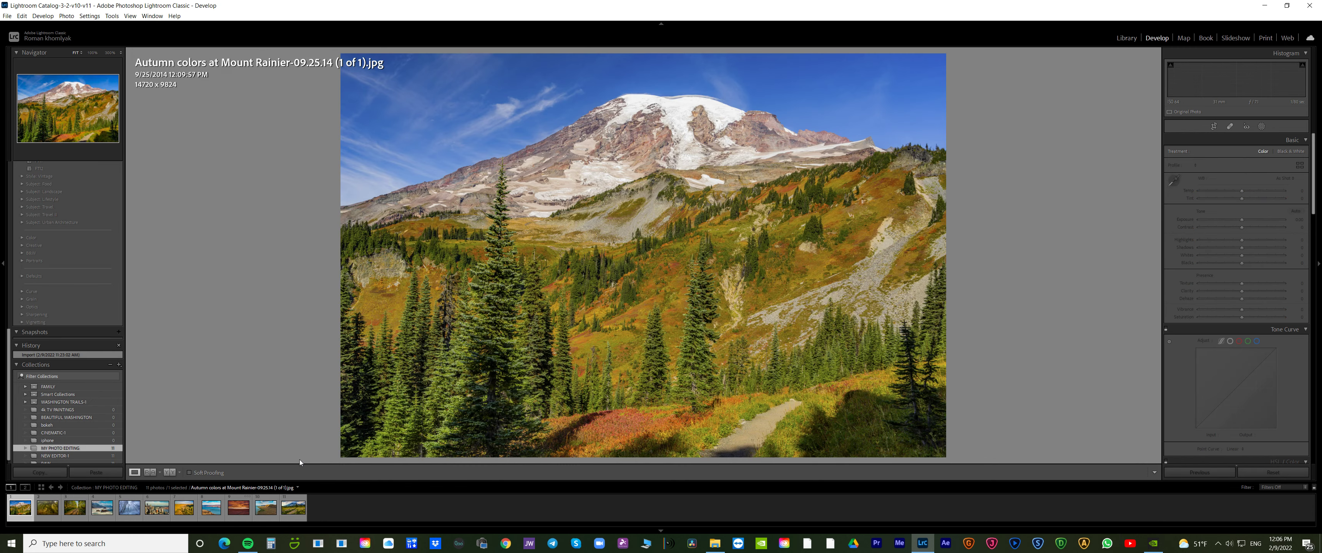
left_click(266, 508)
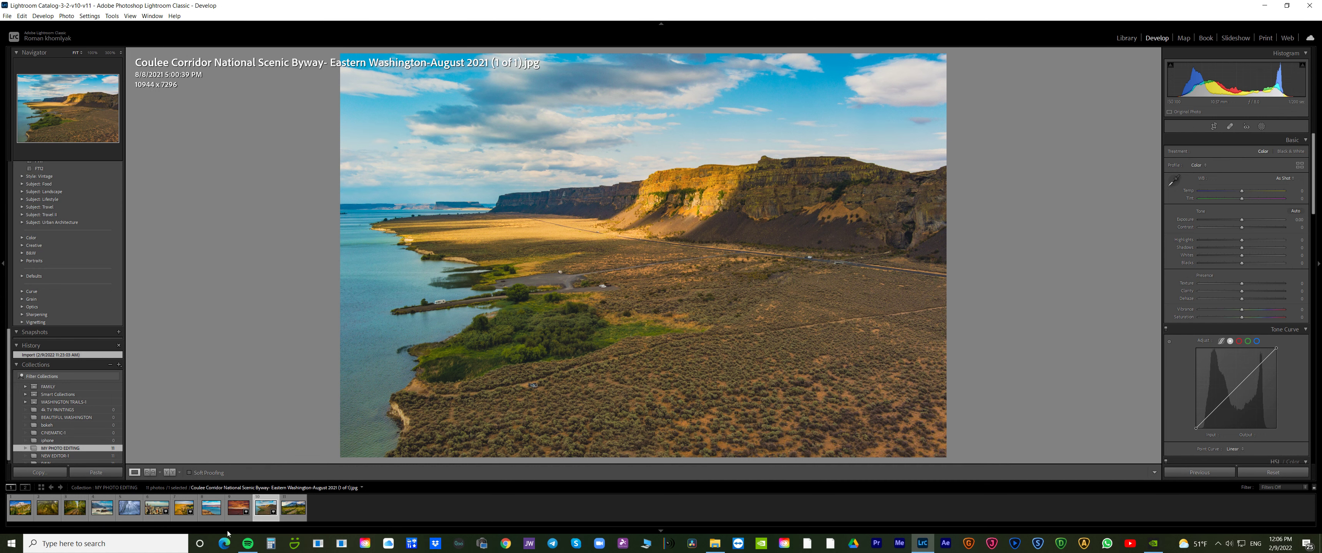
left_click(80, 456)
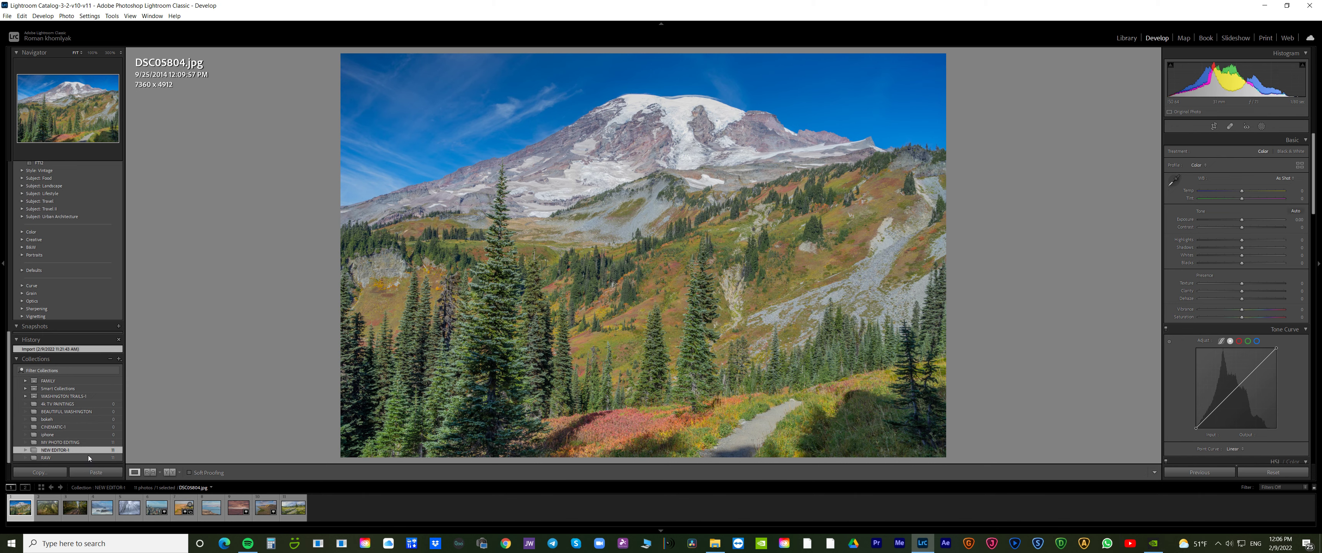
left_click(87, 458)
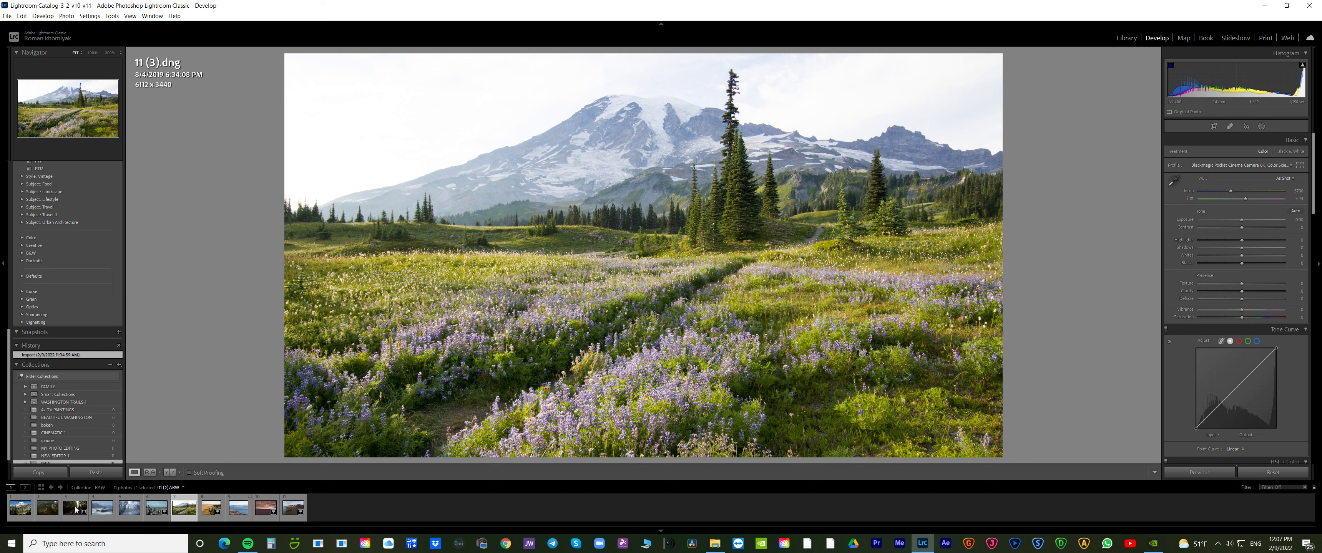
Show the A004_08050934_S004.jpg meadow in NEW EDITOR-1, then the finished Mount Rainier edit in MY PHOTO EDITING
scroll(77, 440, "down", 1)
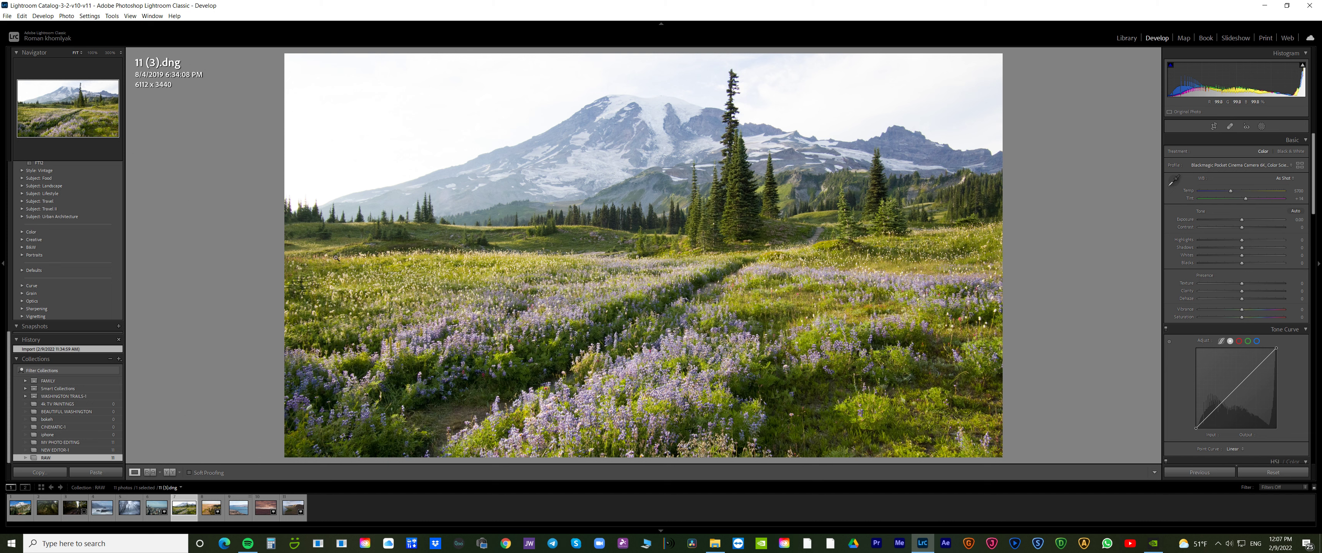
left_click(56, 450)
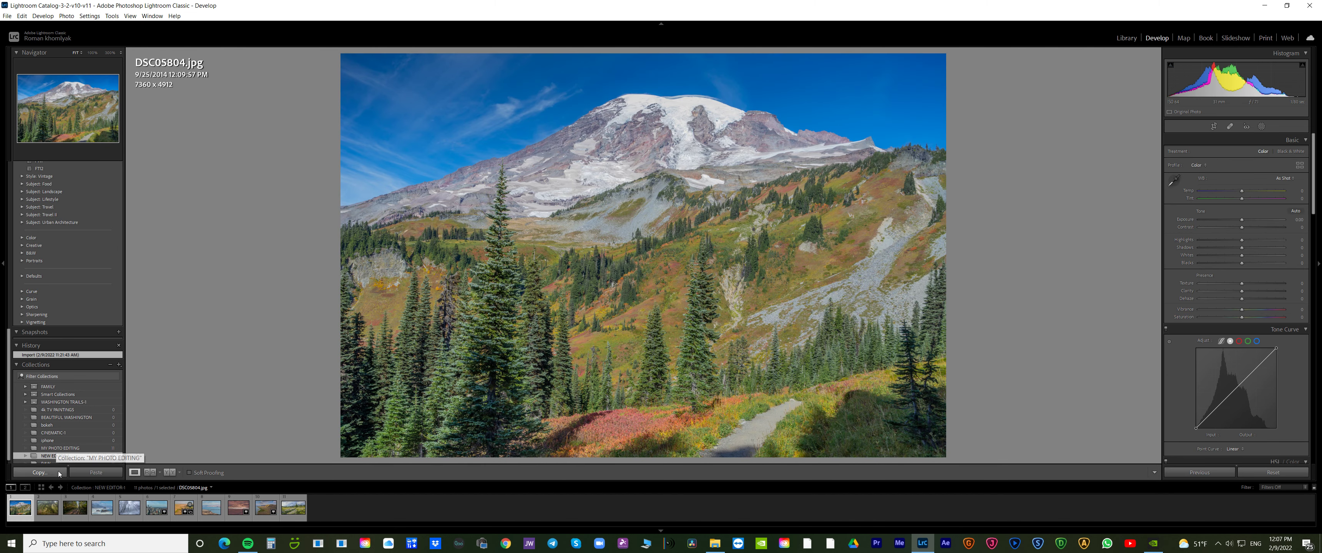
left_click(60, 449)
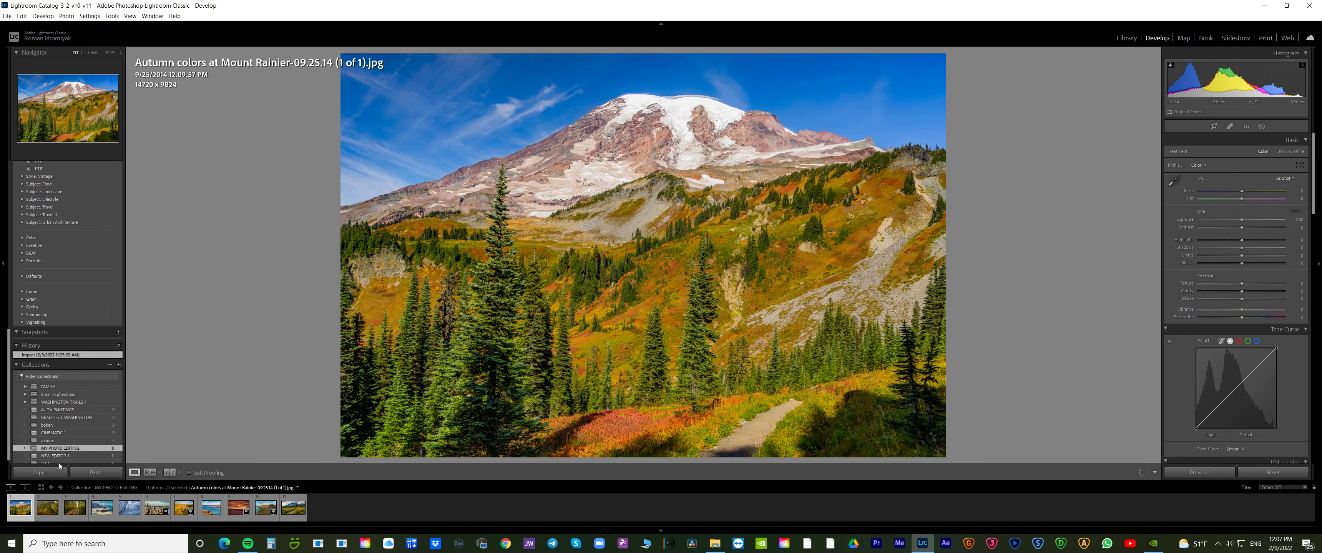
left_click(60, 456)
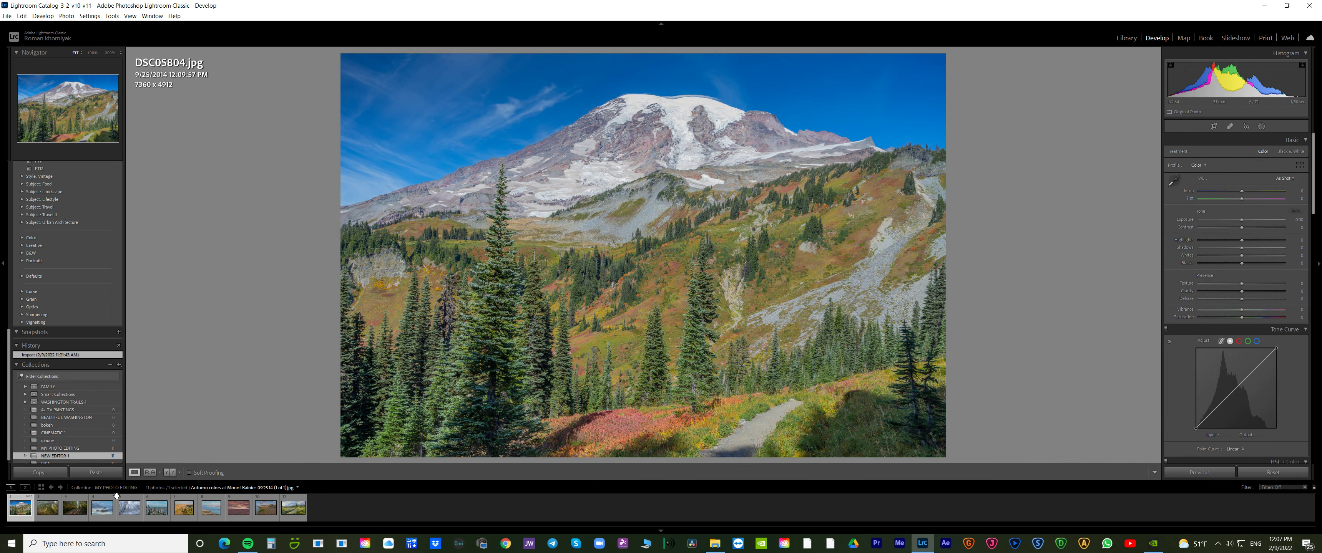
left_click(293, 508)
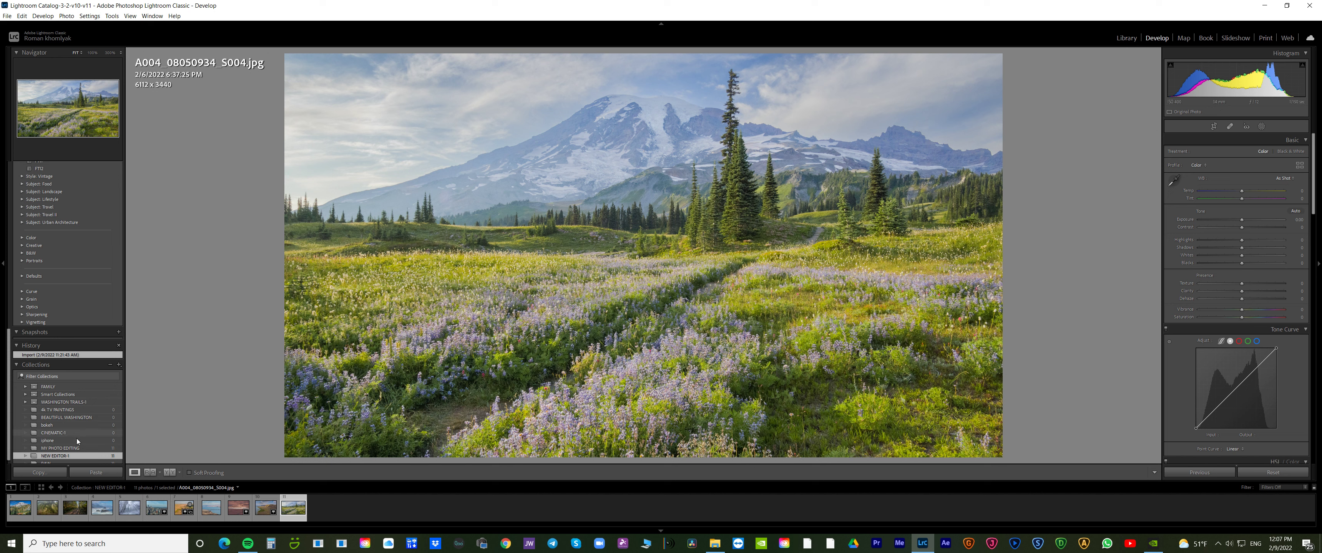
left_click(66, 450)
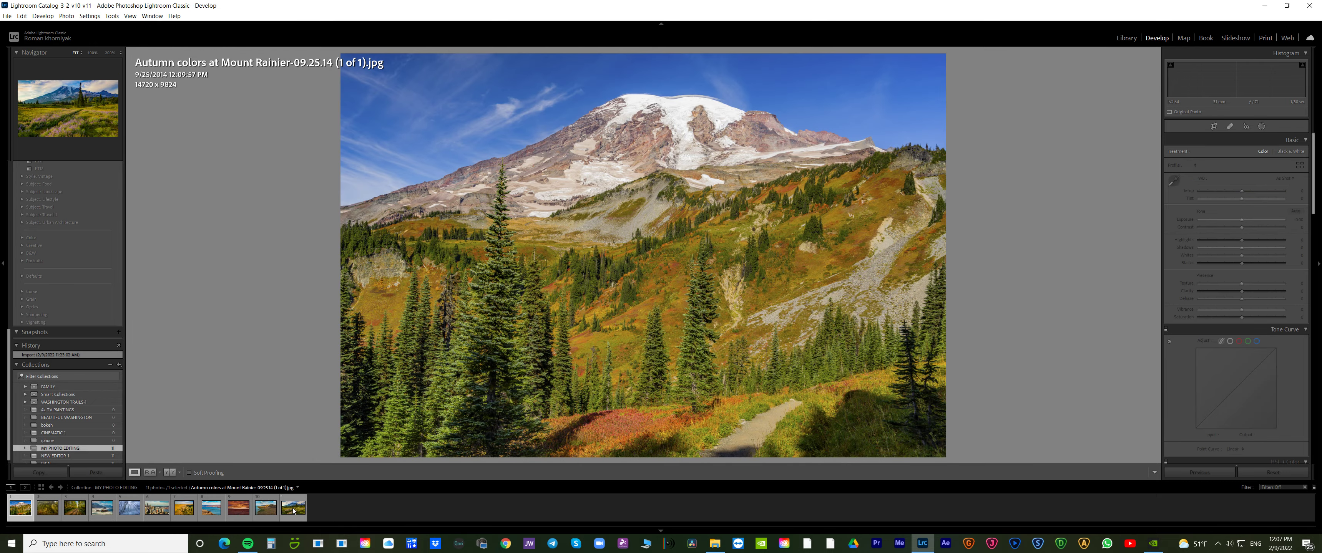
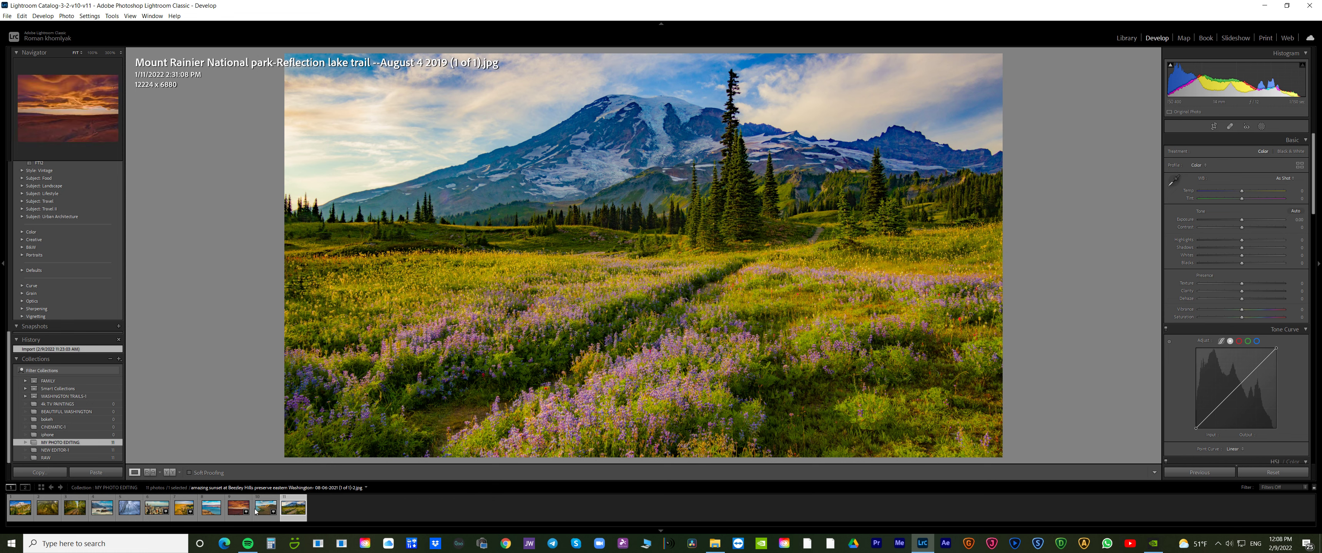
Open the NEW EDITOR-1 collection and view the A004_08050934_S004.jpg meadow photo
left_click(66, 450)
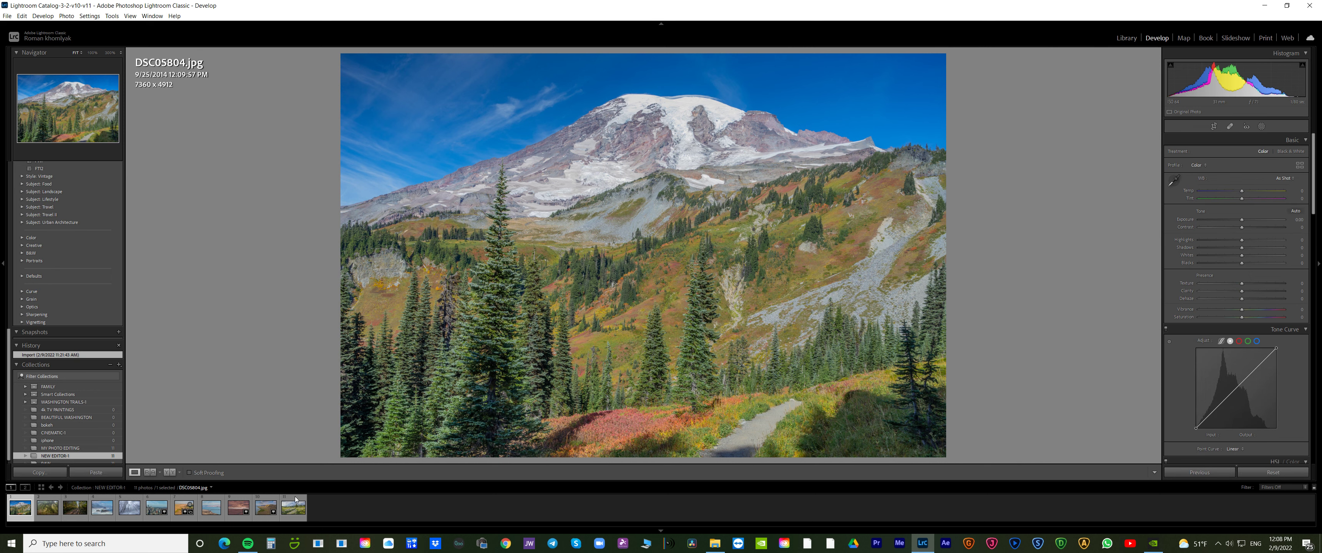
left_click(293, 503)
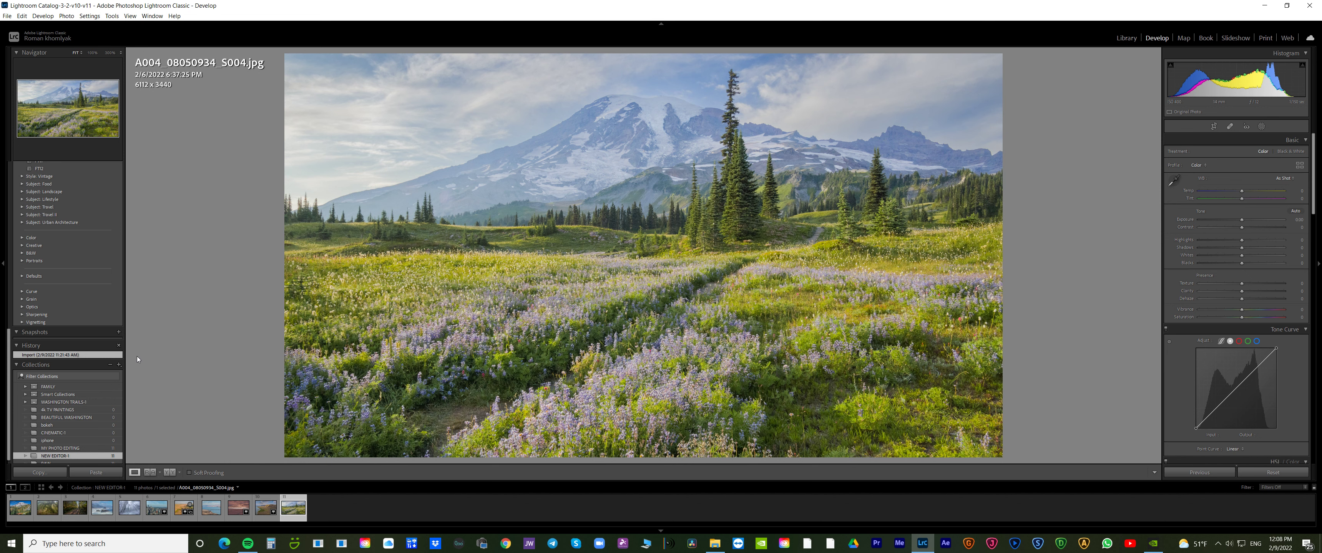
scroll(110, 436, "down", 1)
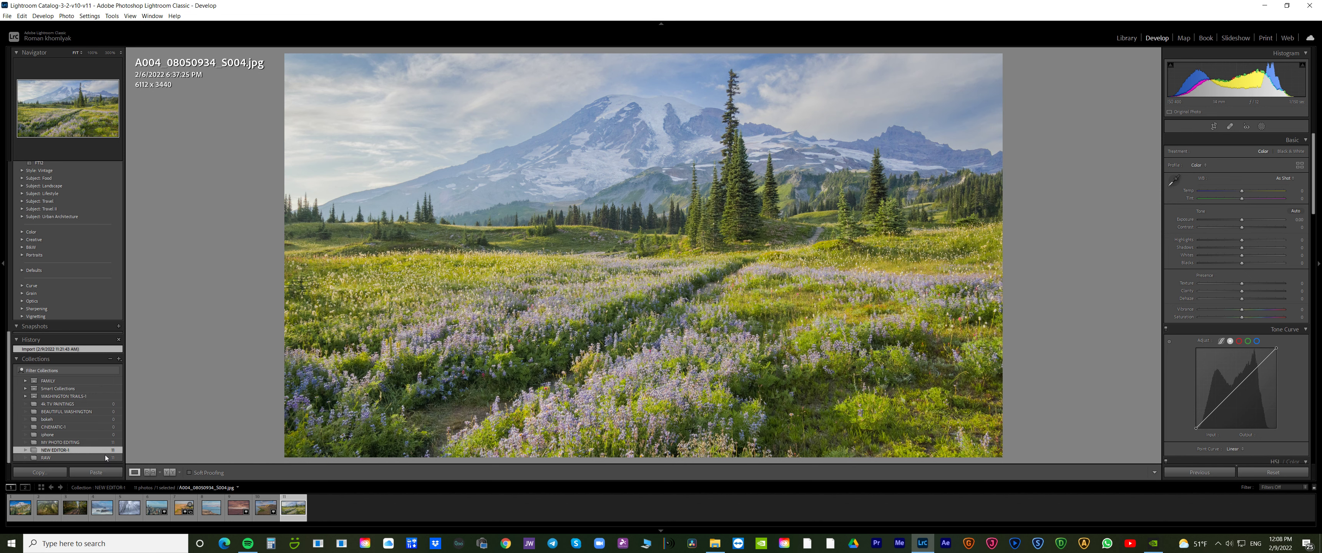
Move between RAW, MY PHOTO EDITING and NEW EDITOR-1, settling on RAW with 11 (2).ARW
left_click(103, 459)
scroll(103, 454, "up", 1)
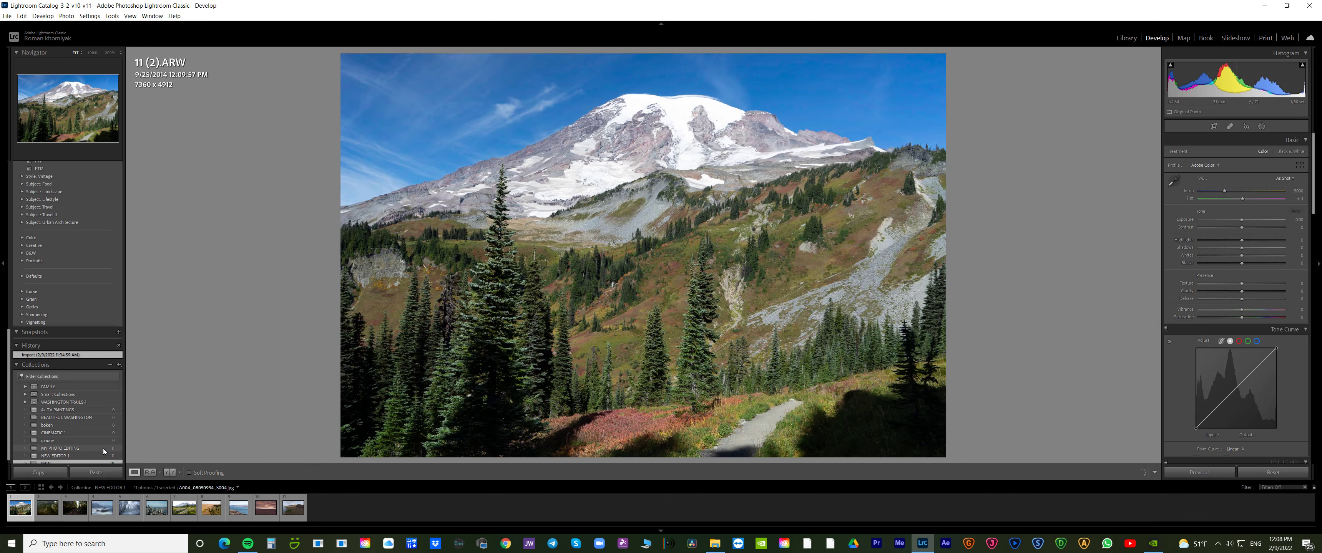
left_click(103, 448)
left_click(101, 458)
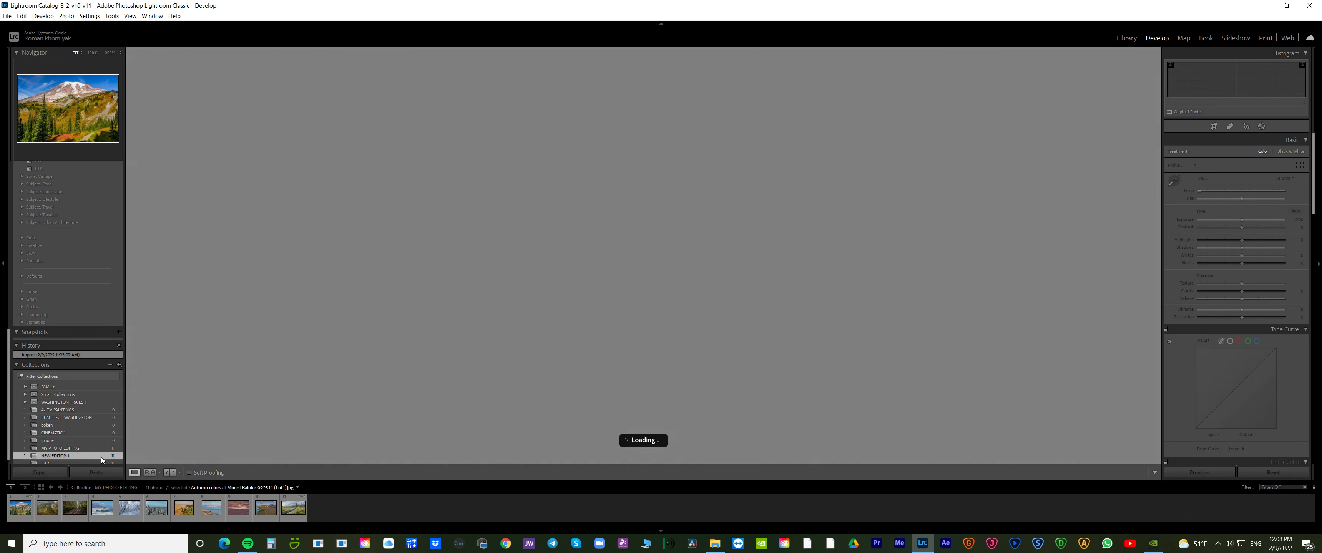
scroll(101, 446, "down", 1)
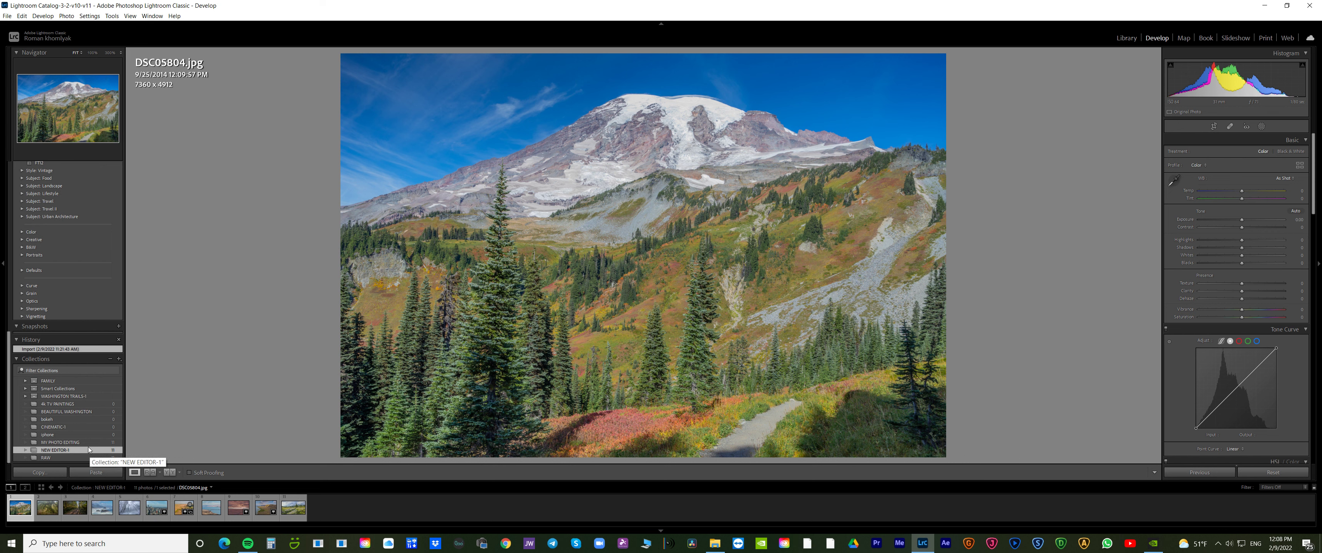
left_click(77, 457)
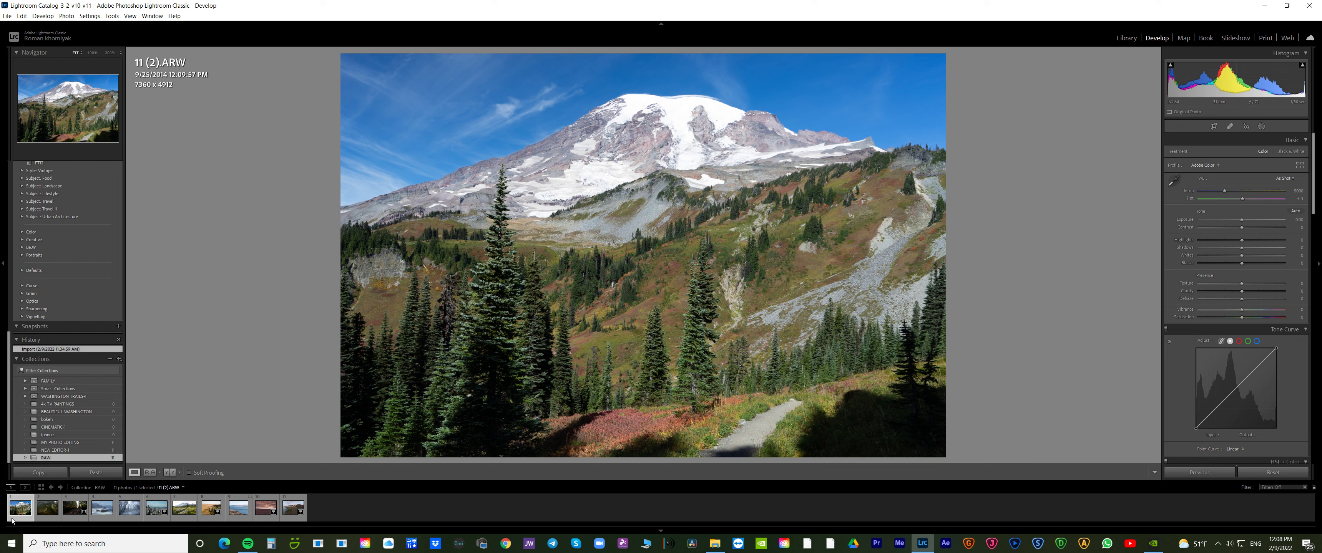
Step through eight RAW originals, past the mountain meadow and bridge, to 11 (1).DNG
key("Right")
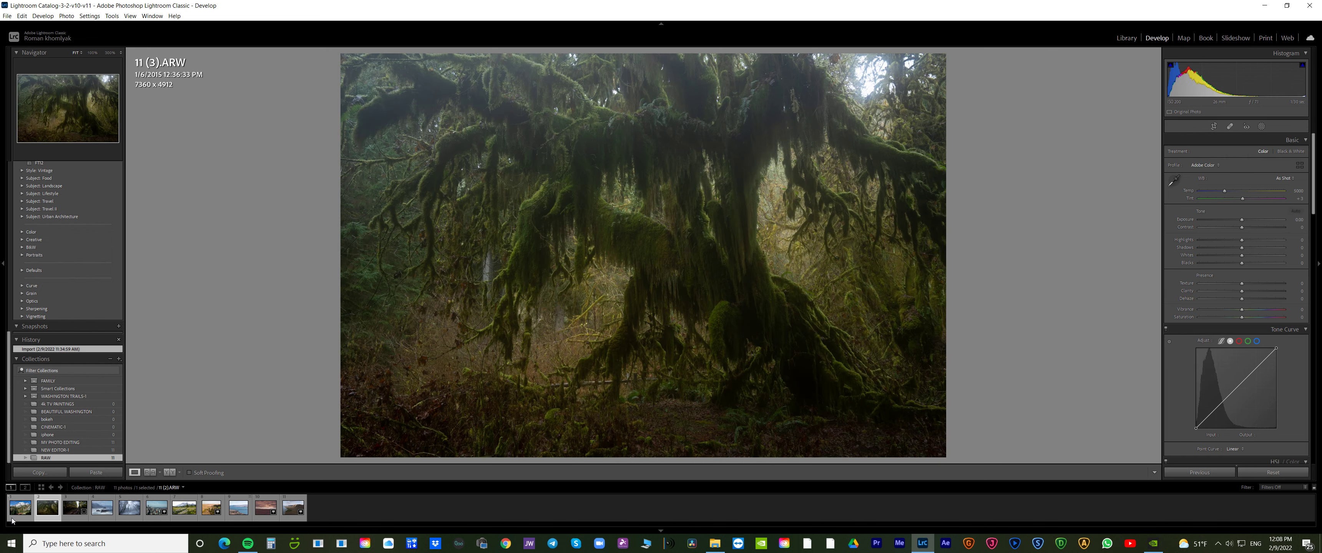
key("Right")
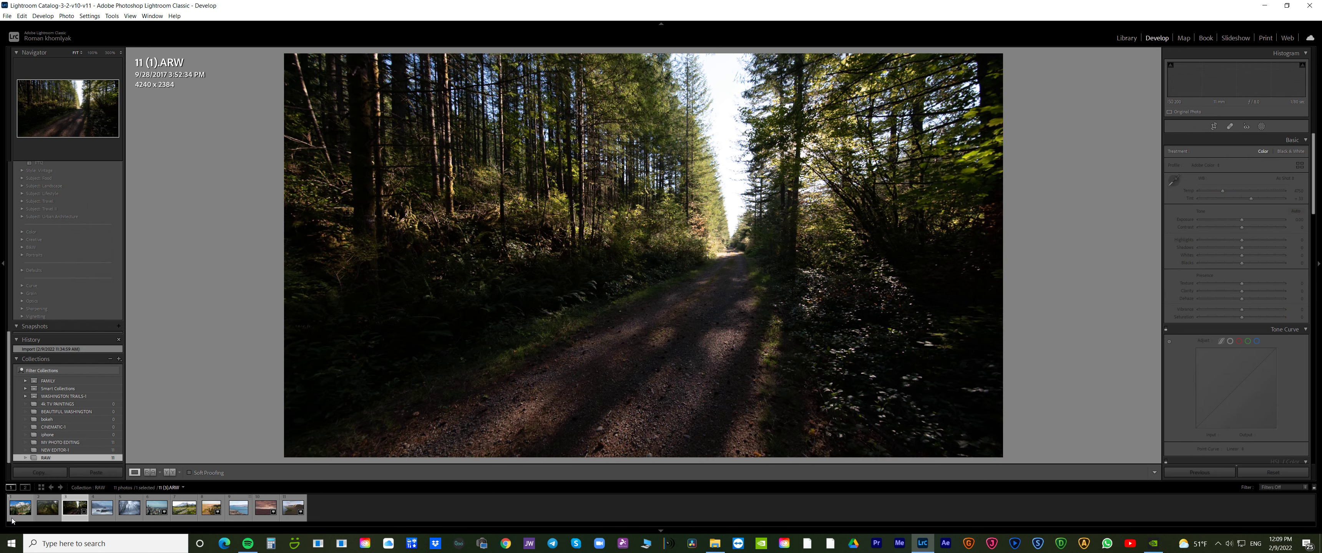
key("Right")
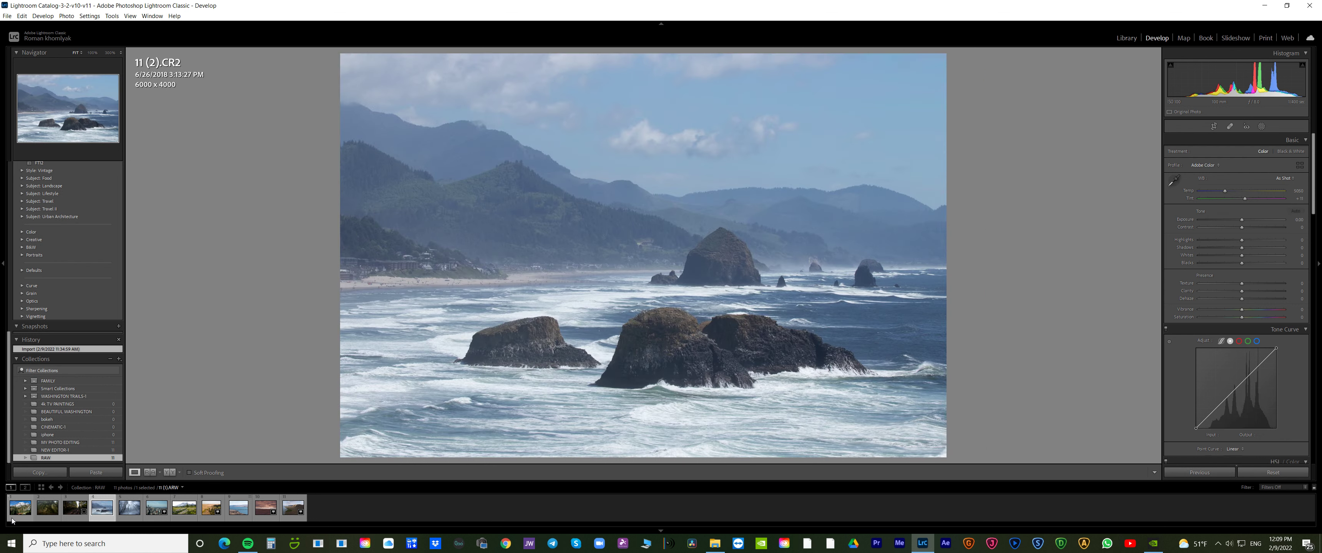
key("Right")
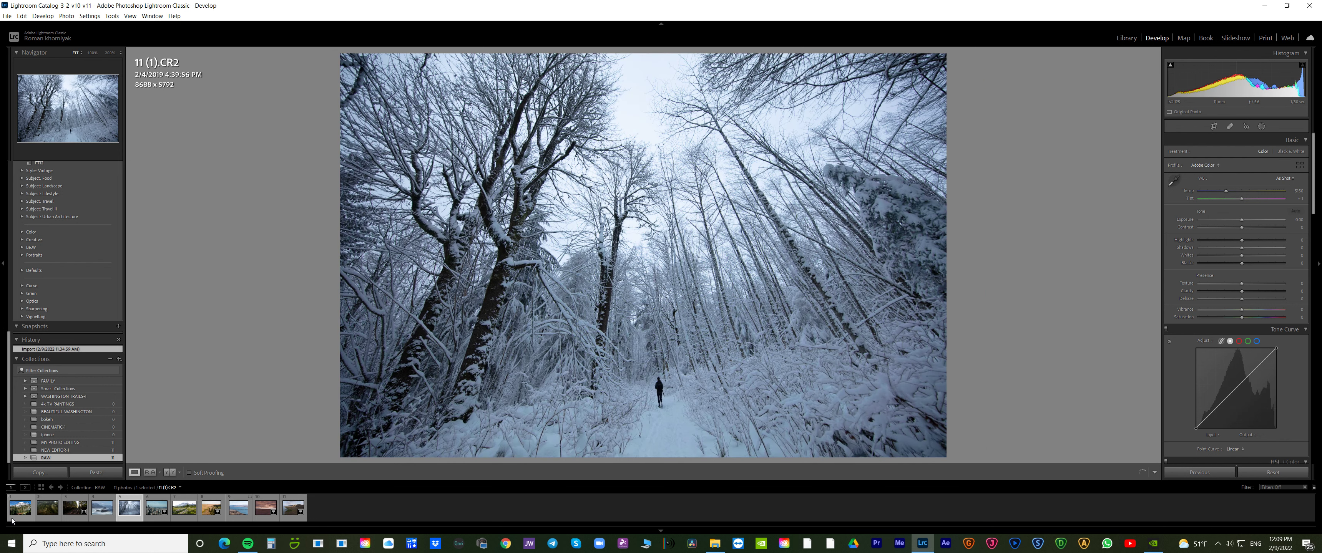
key("Right")
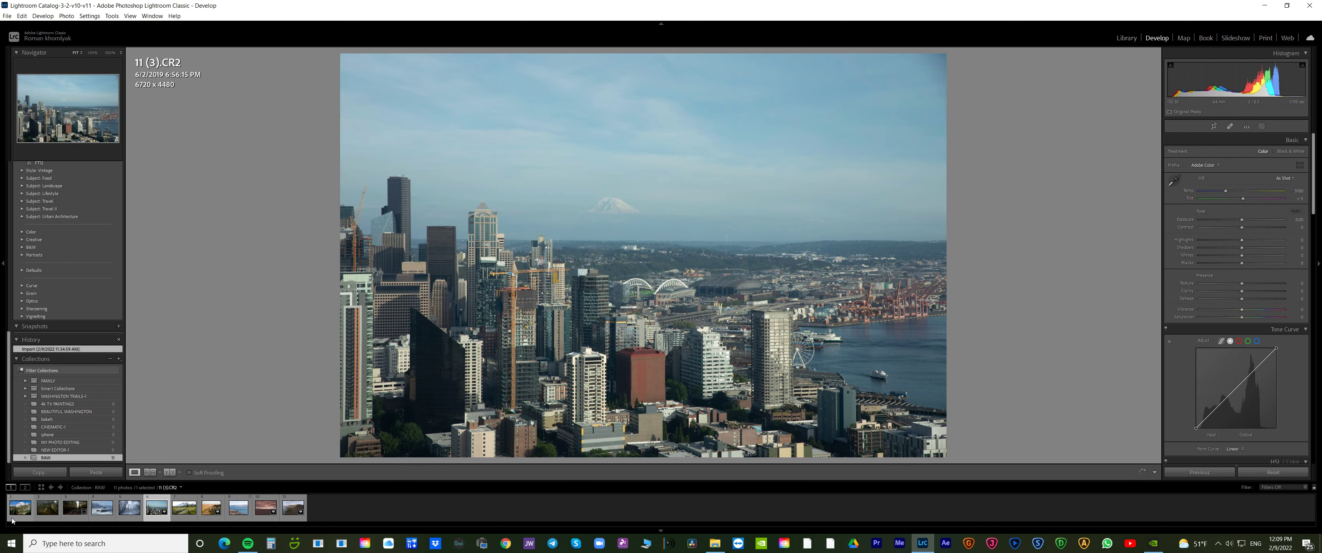
key("Right")
key("Right")
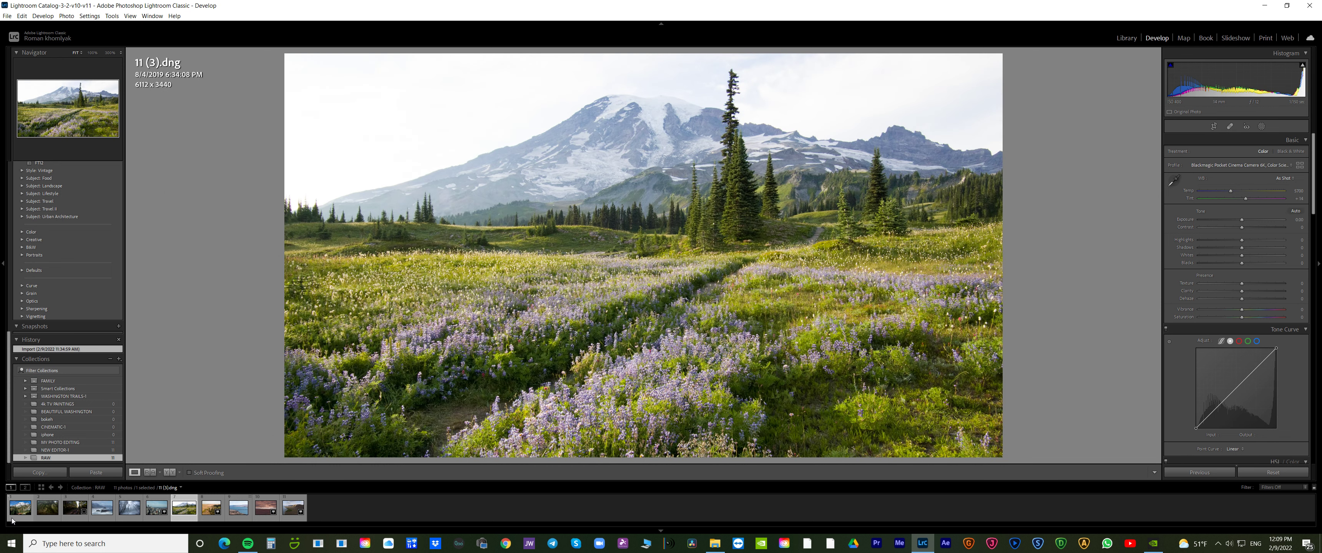
key("Right")
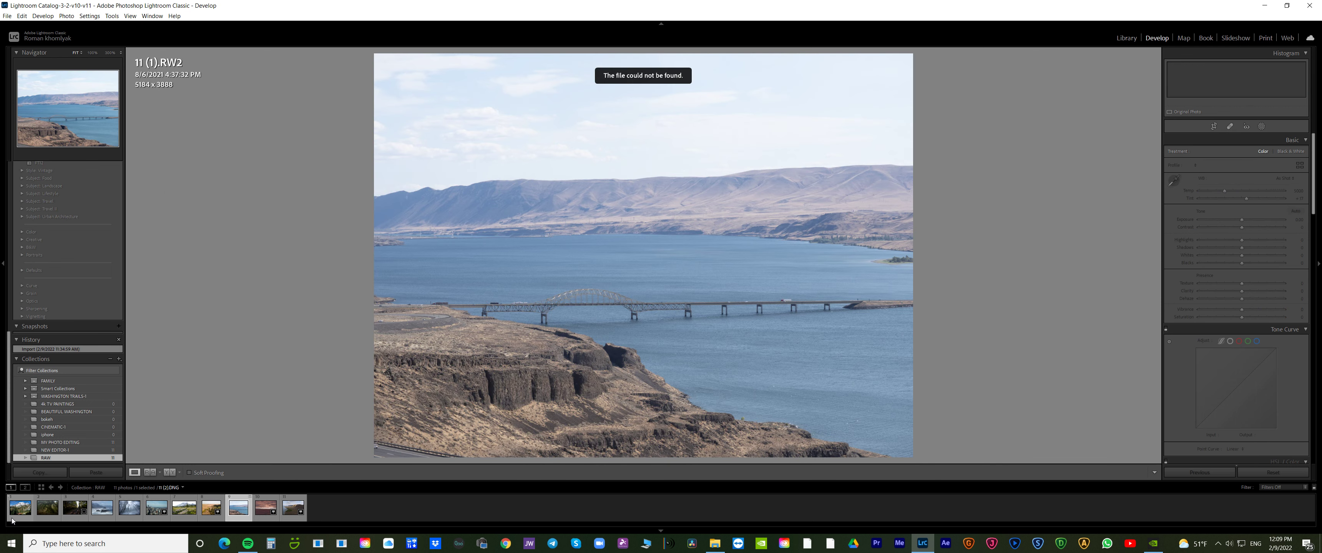
key("Right")
key("Right")
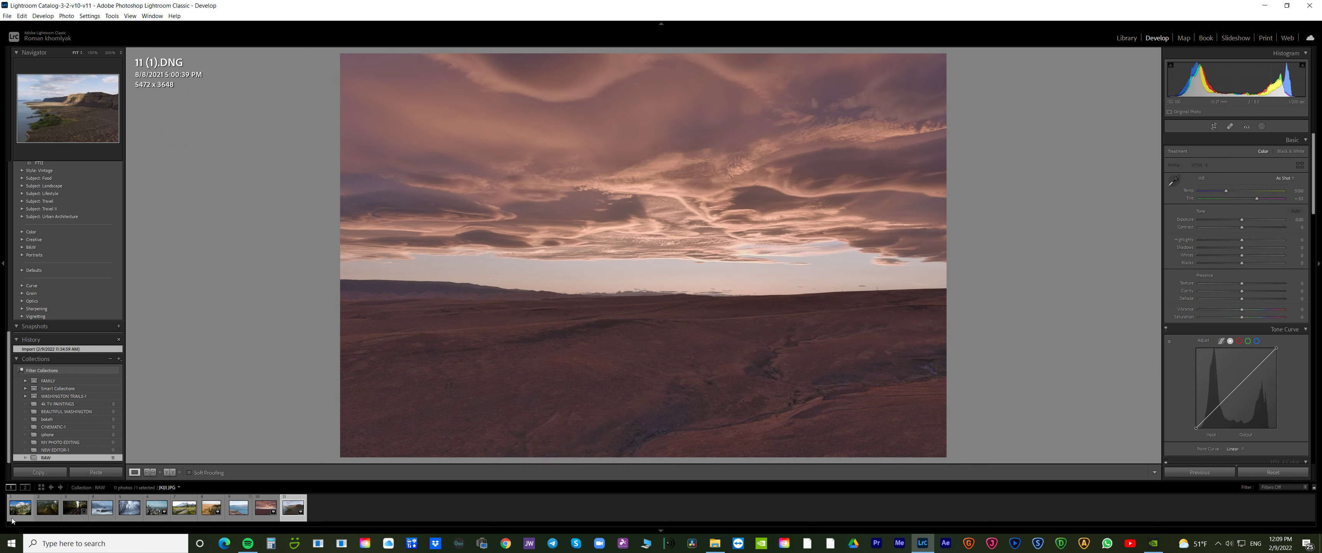
Open NEW EDITOR-1 and step through eight edited photos to the sunset shot
left_click(55, 450)
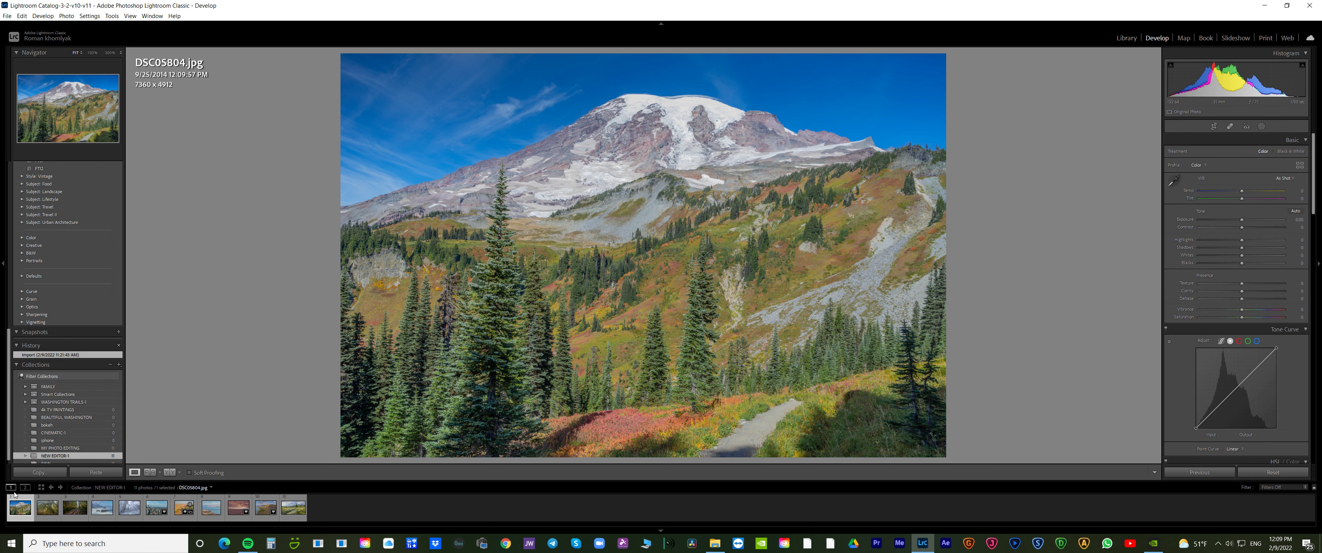
key("Right")
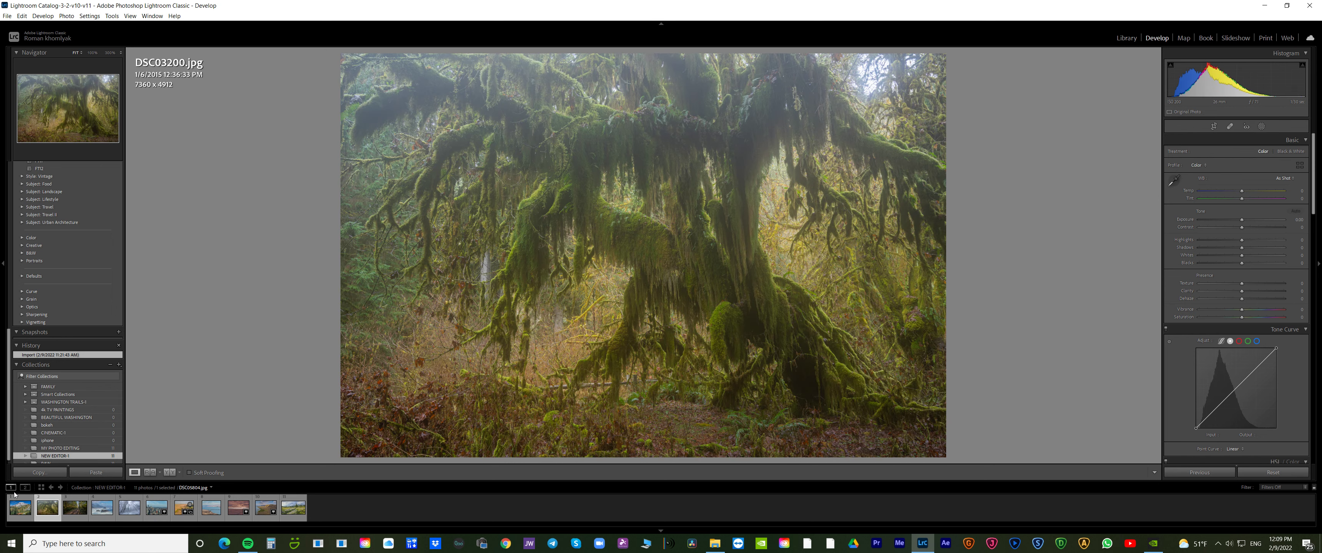
key("Right")
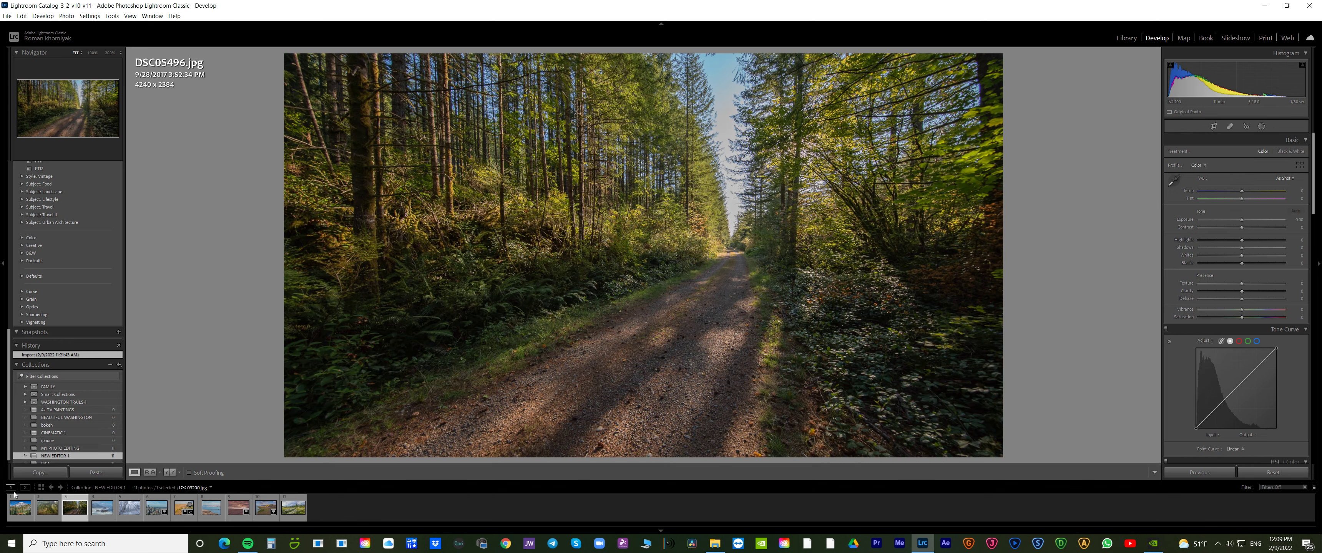
key("Right")
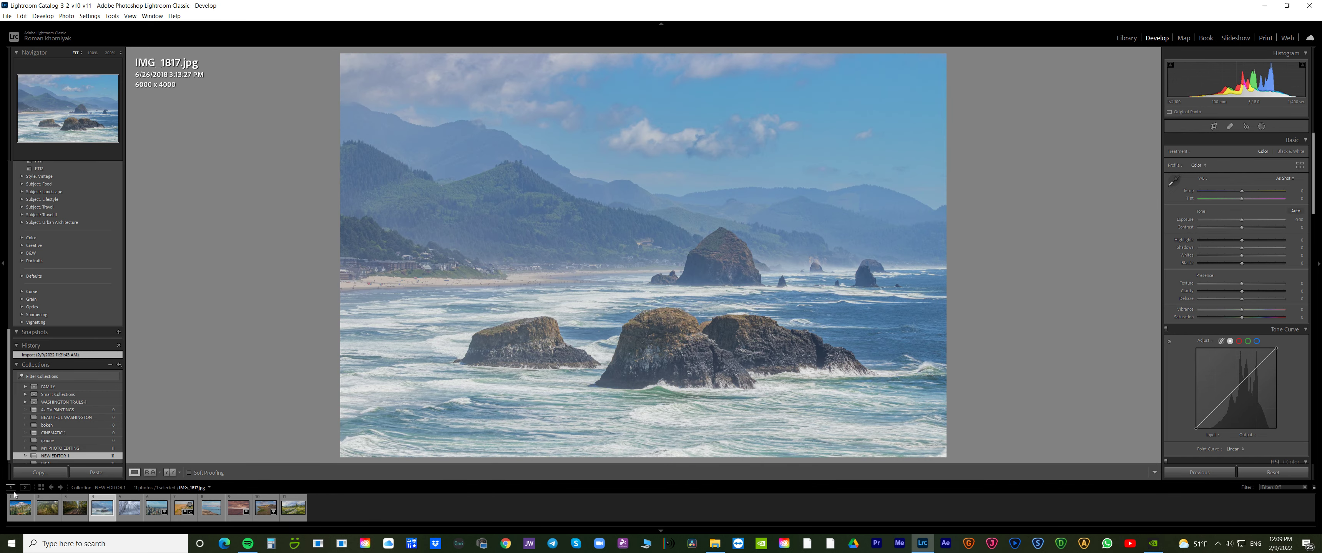
key("Right")
key("Right")
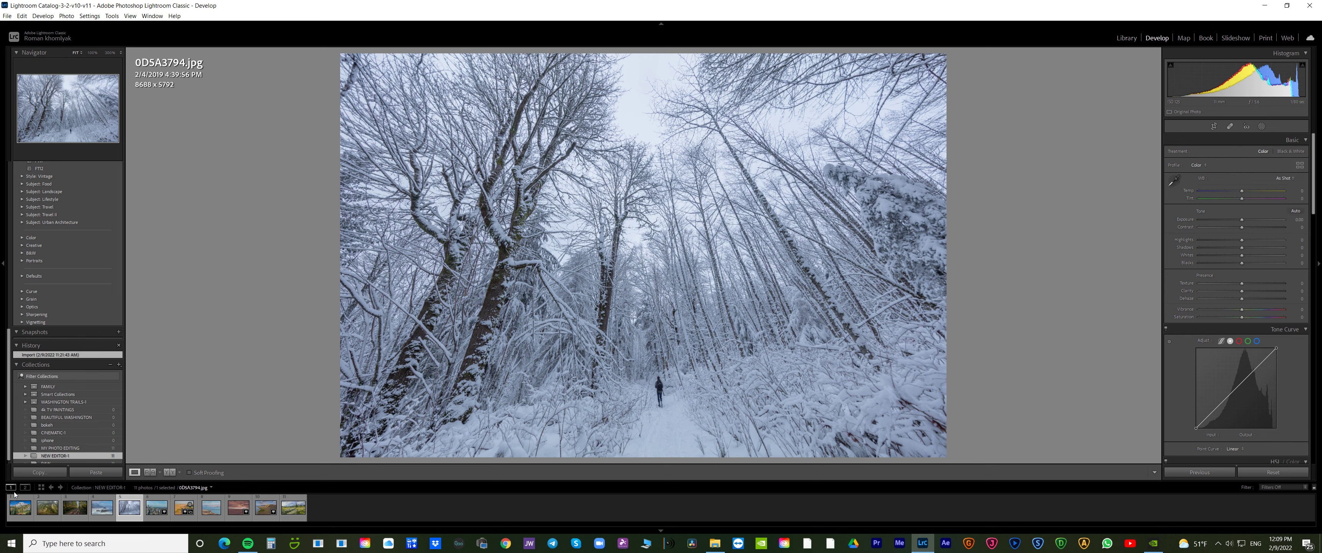
key("Right")
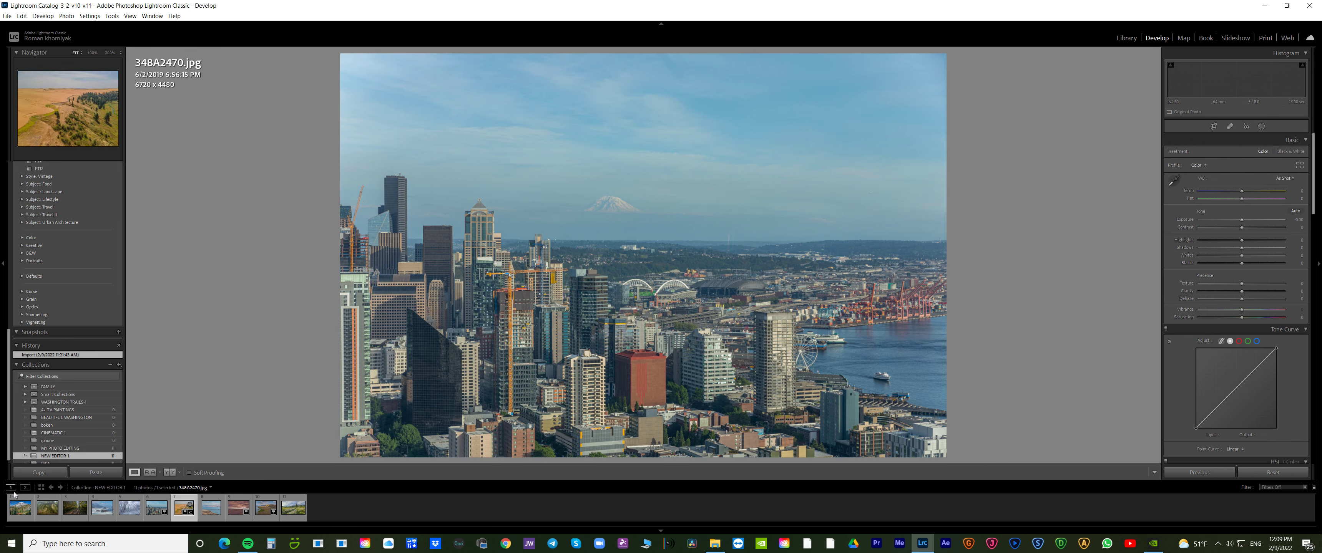
key("Right")
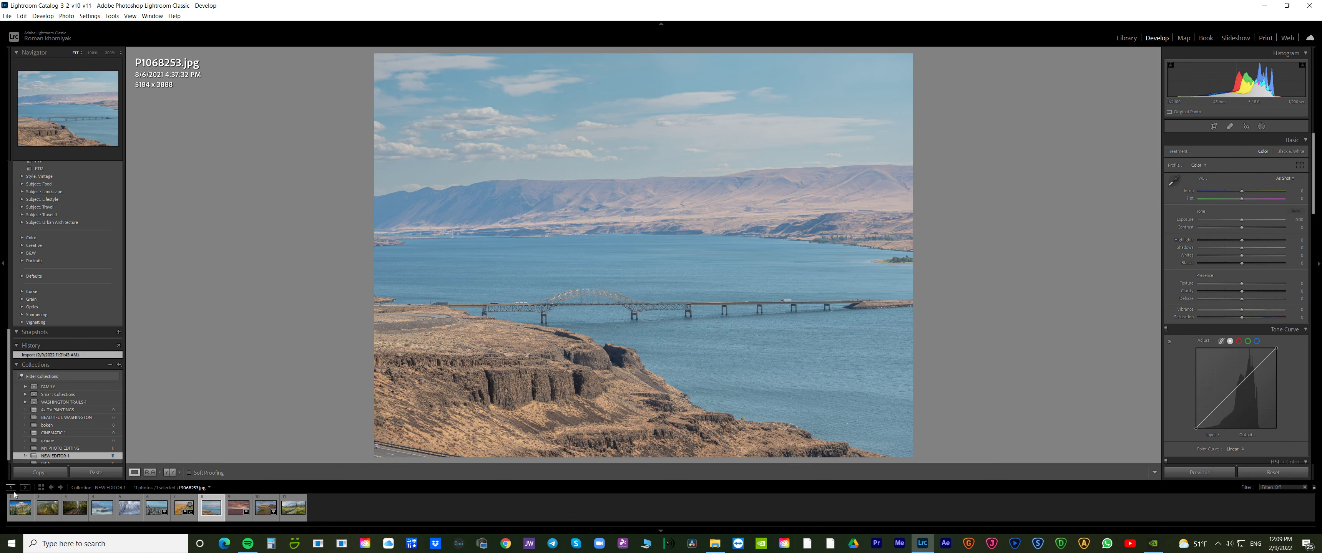
key("Right")
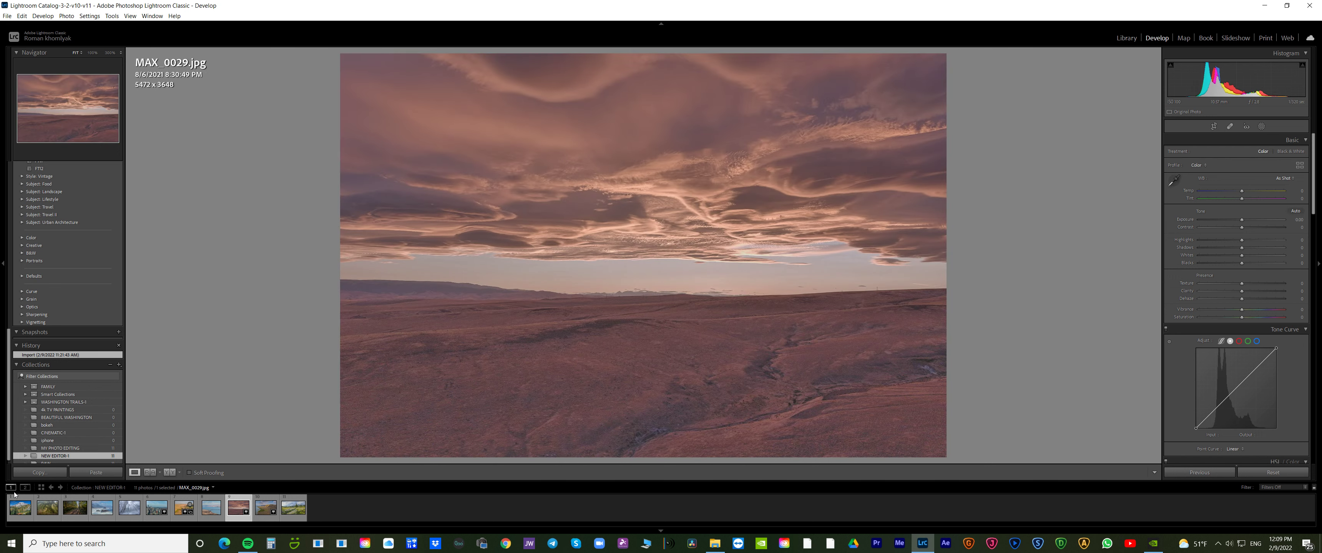
key("Right")
key("Right")
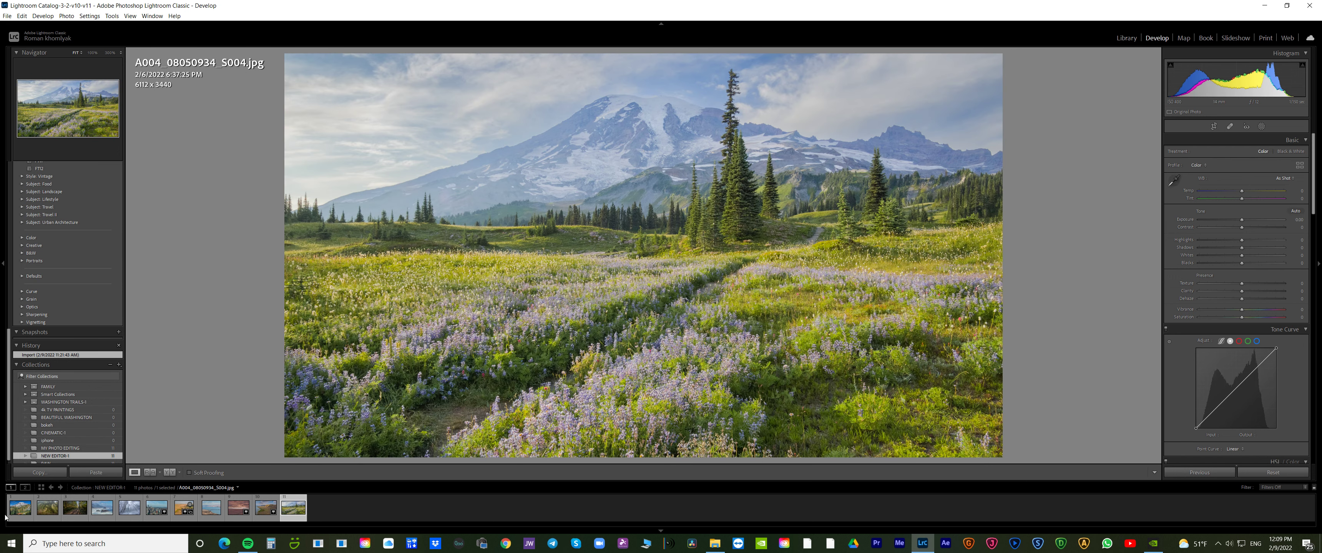
Open MY PHOTO EDITING and step forward through the photos to the Mount Rainier reflection lake shot
left_click(57, 448)
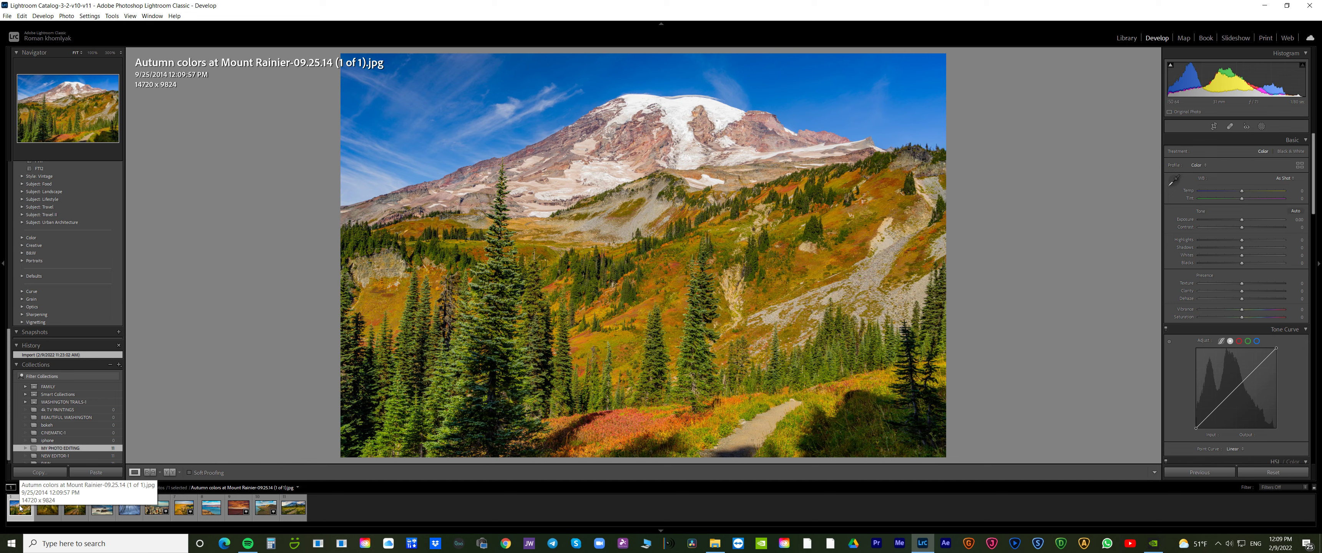
key("Right")
key("Right")
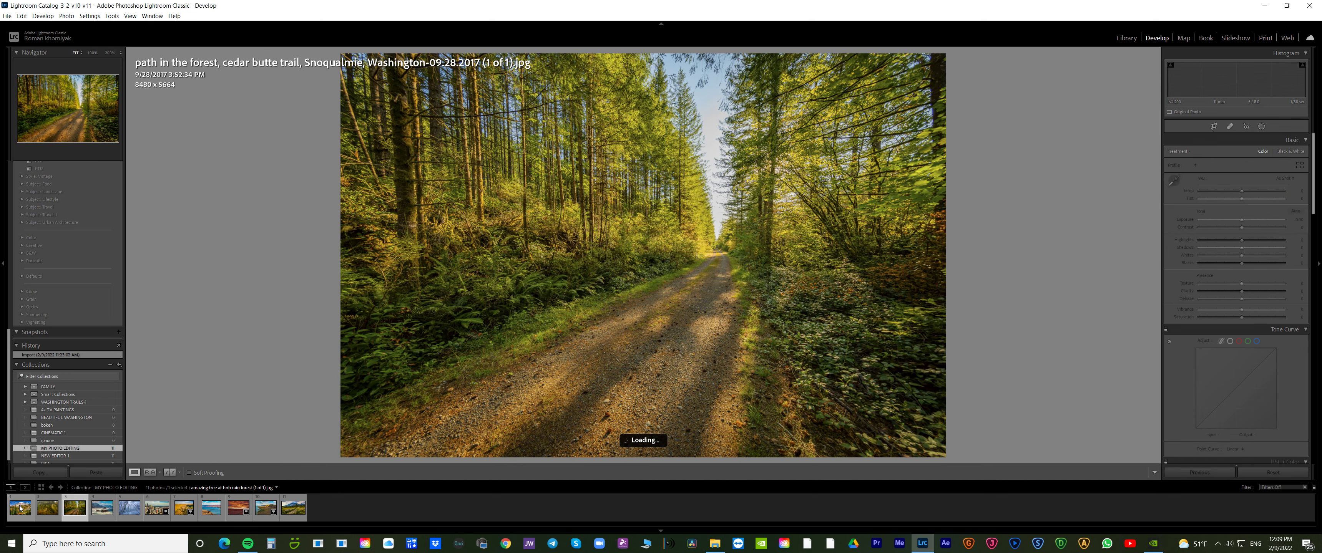
key("Right")
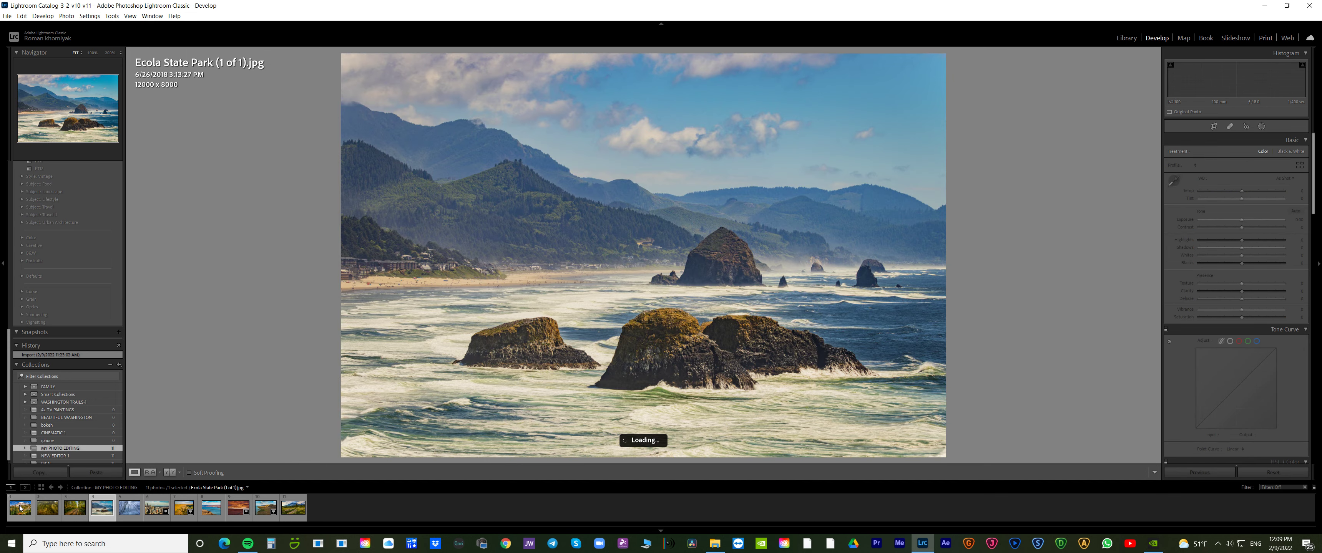
key("Right")
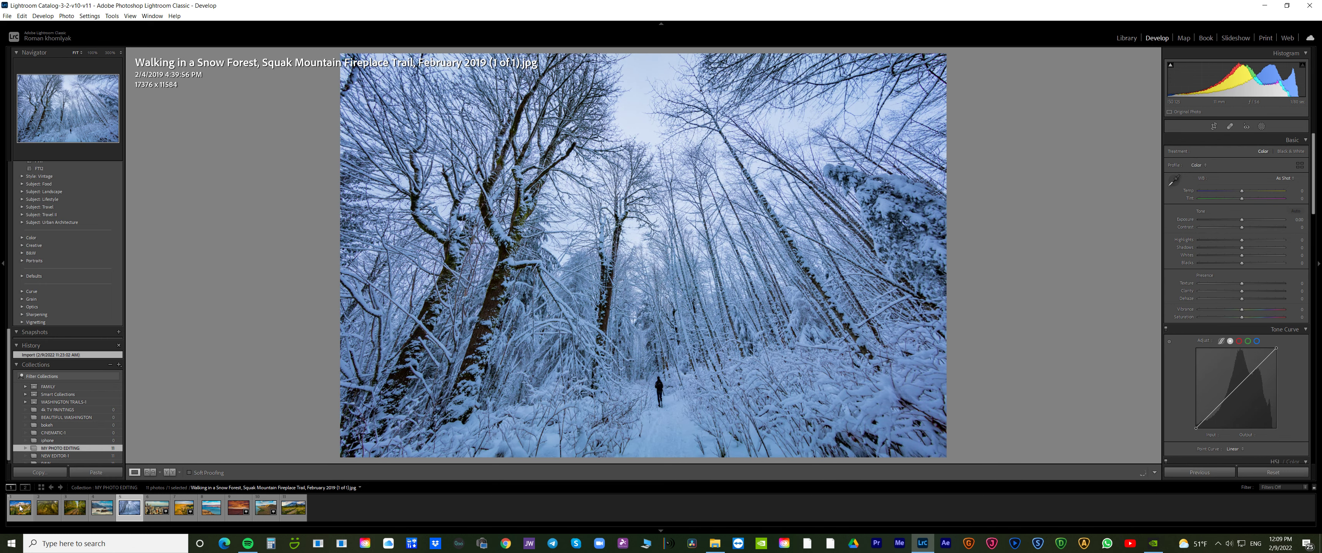
key("Right")
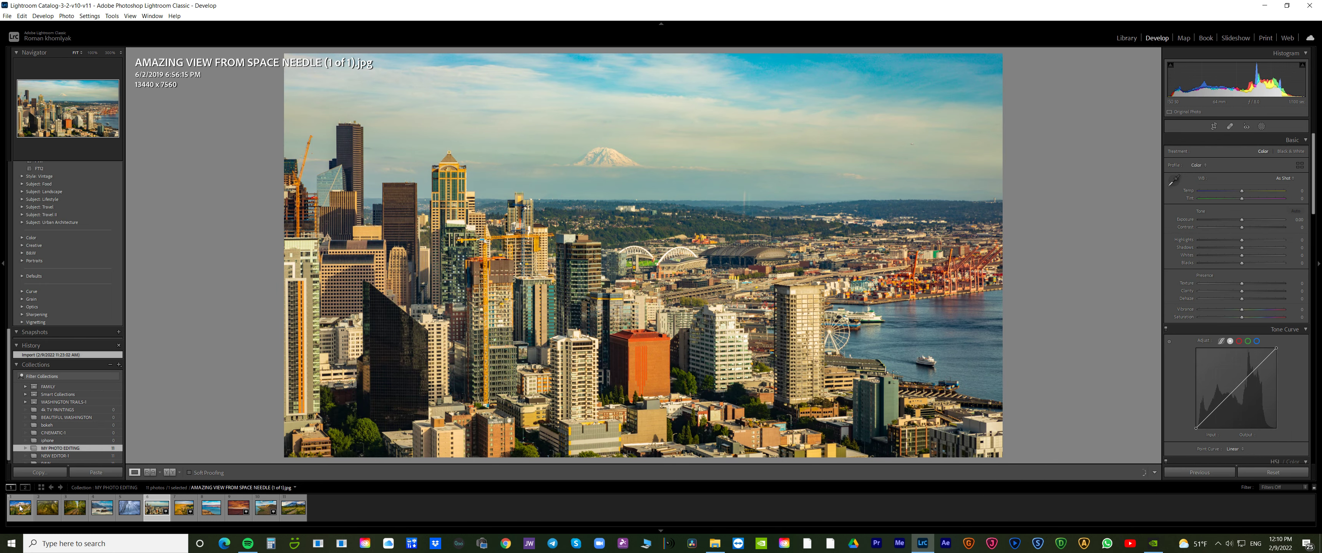
key("Right")
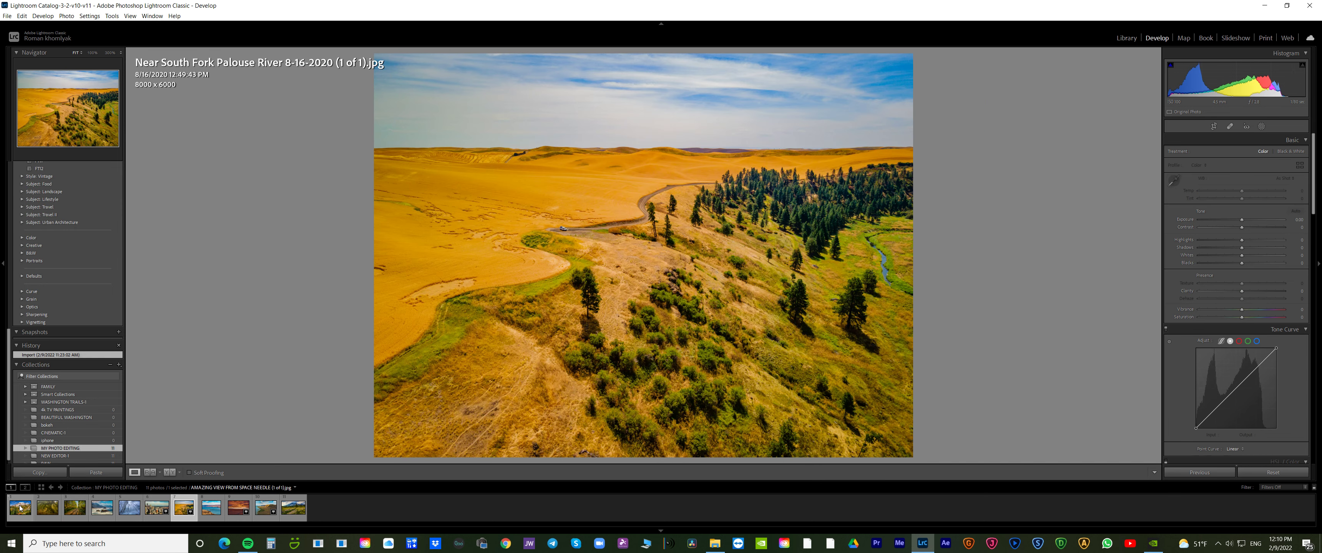
key("Right")
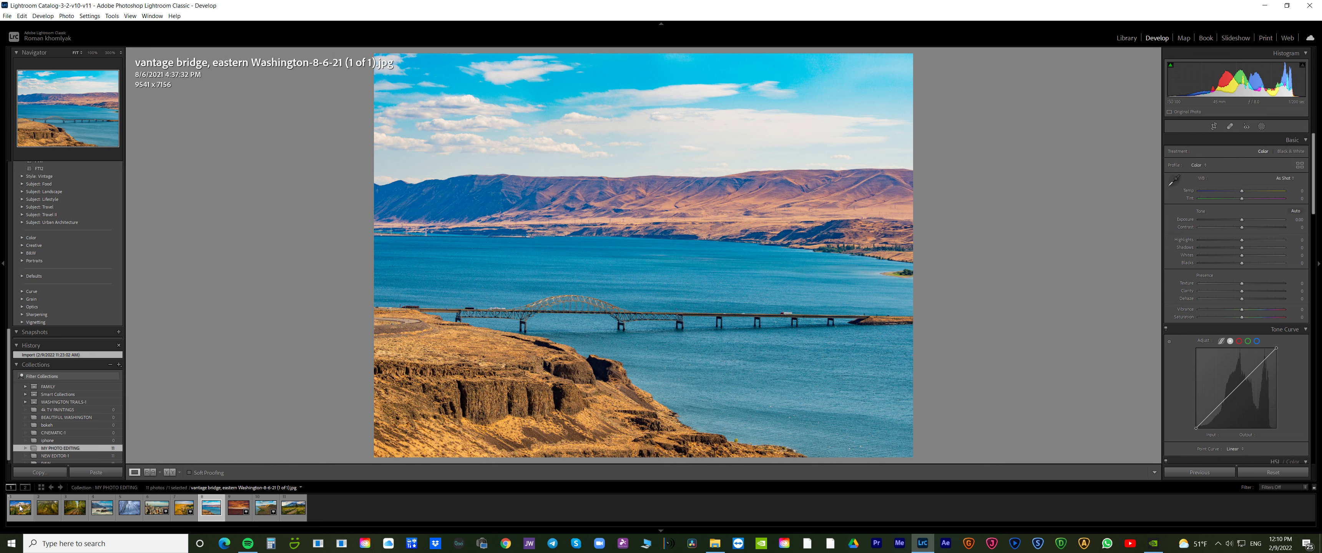
key("Right")
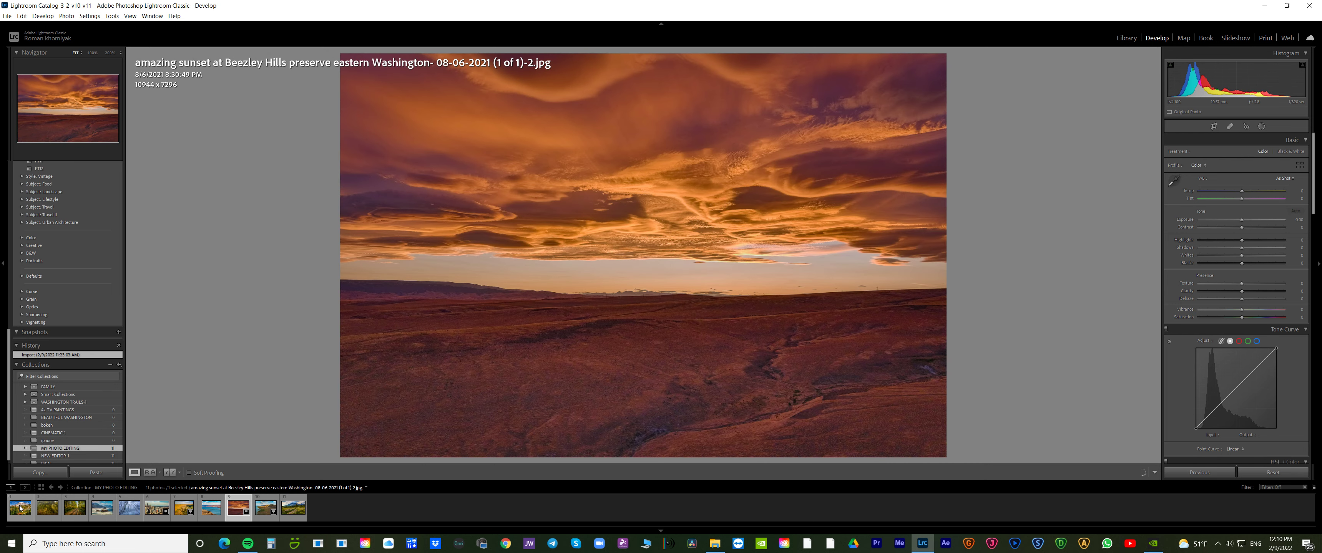
key("Right")
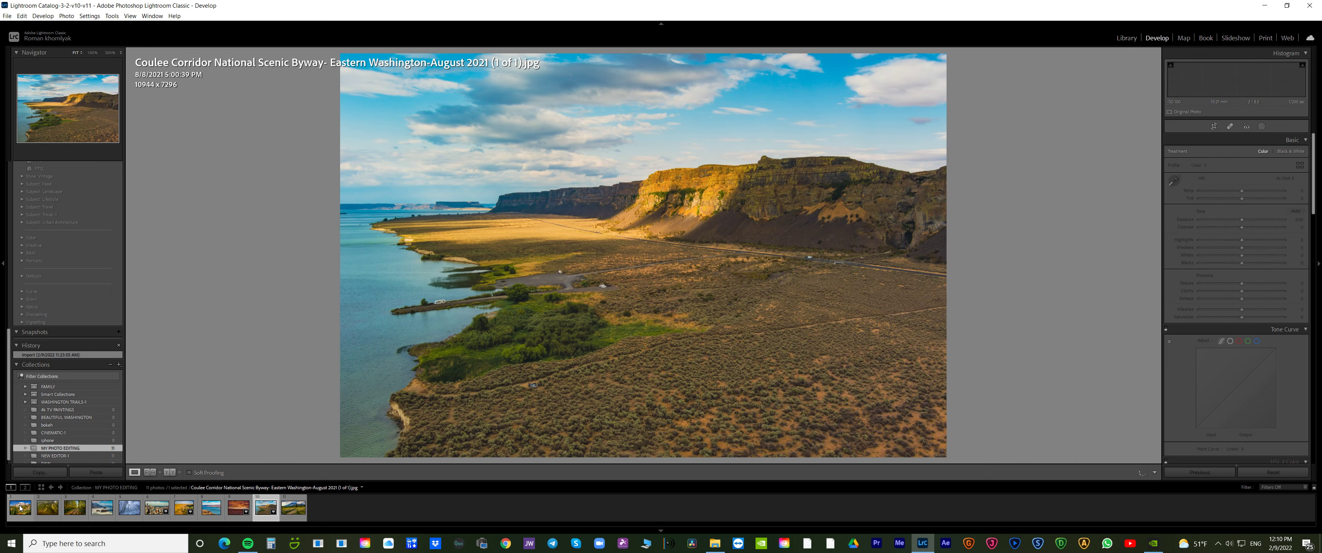
key("Right")
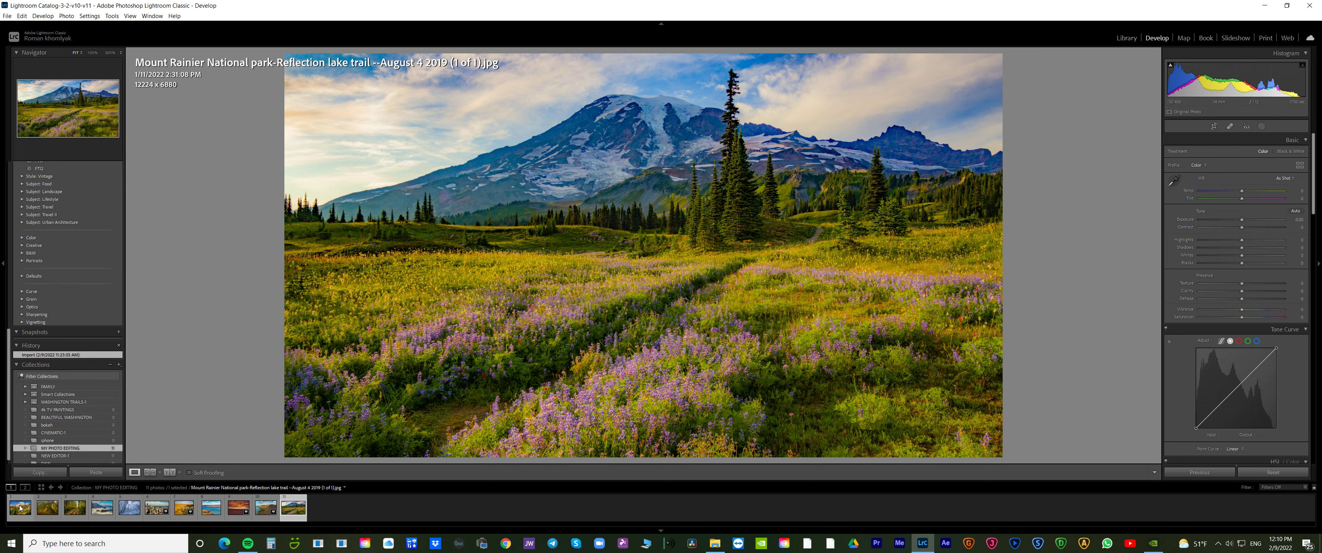
Step back past the bridge and forest path to the Hoh rain forest tree photo
key("Left")
key("Left")
key("Left")
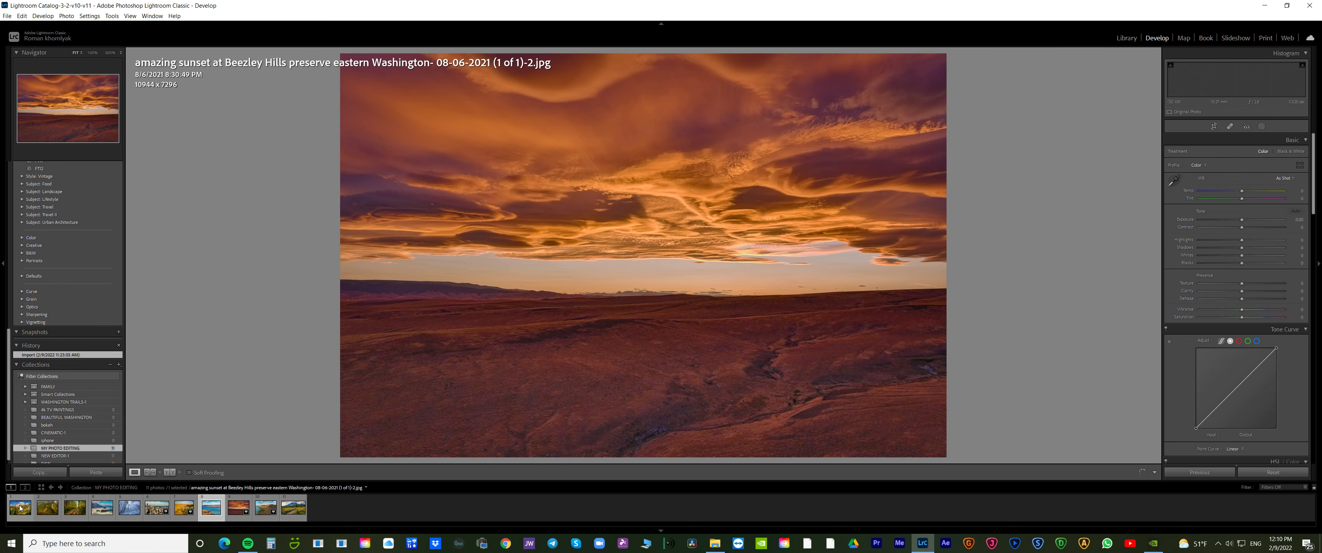
key("Left")
key("Left")
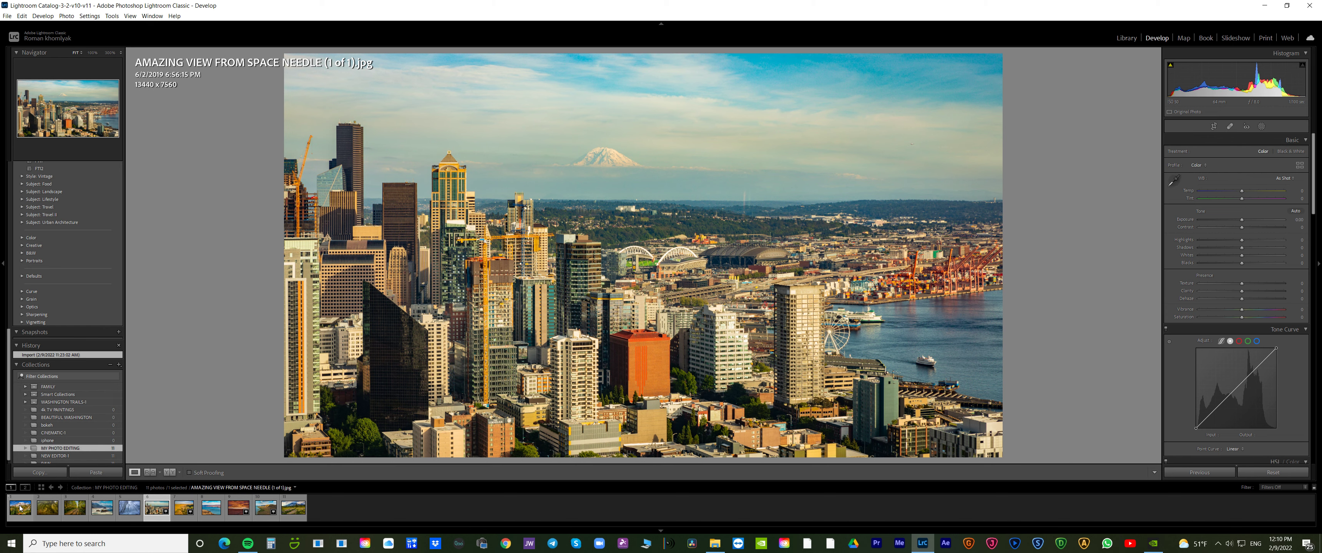
key("Left")
key("Left")
key("Left")
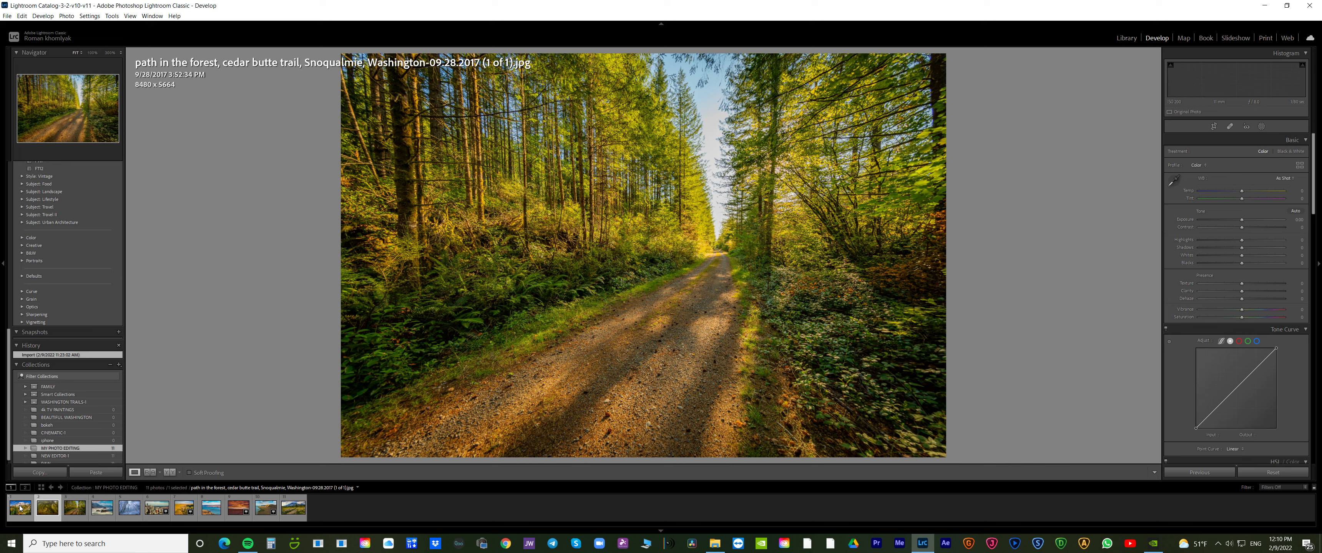
key("Left")
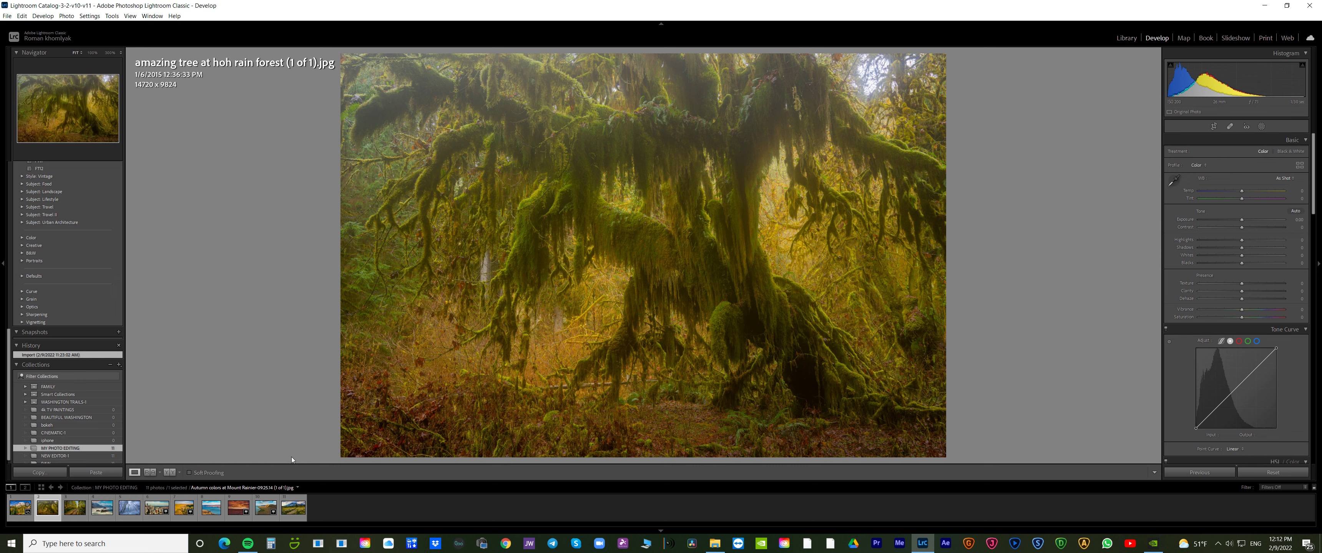
Return to Autumn colors at Mount Rainier and set exposure +0.10, saturation −5, temp −5
key("Left")
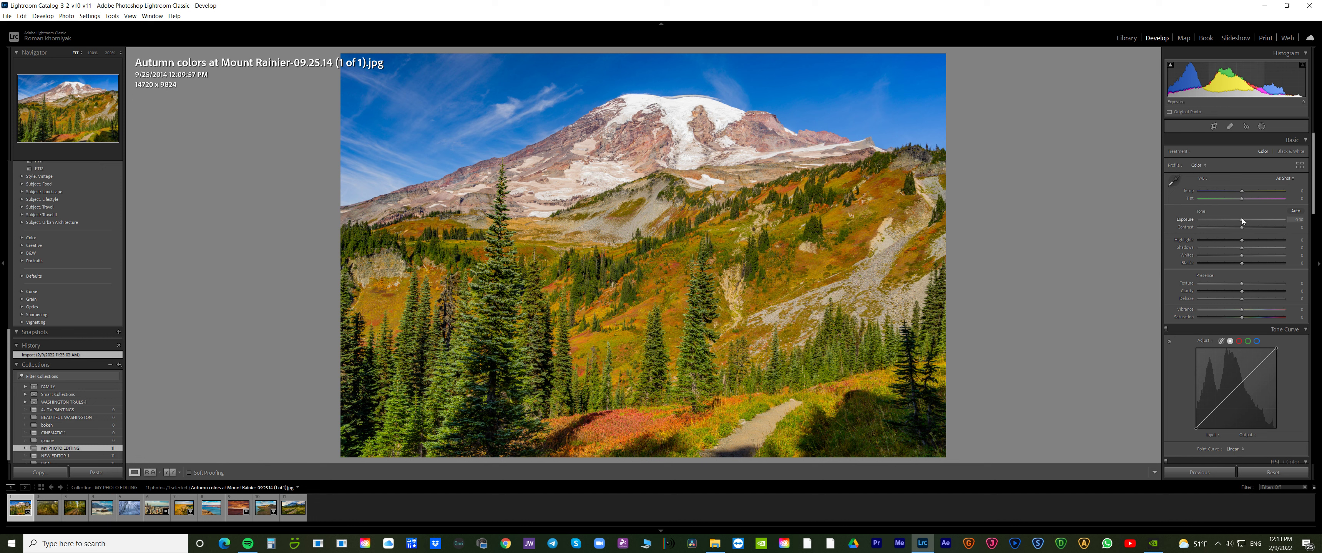
left_click_drag(1242, 221, 1242, 221)
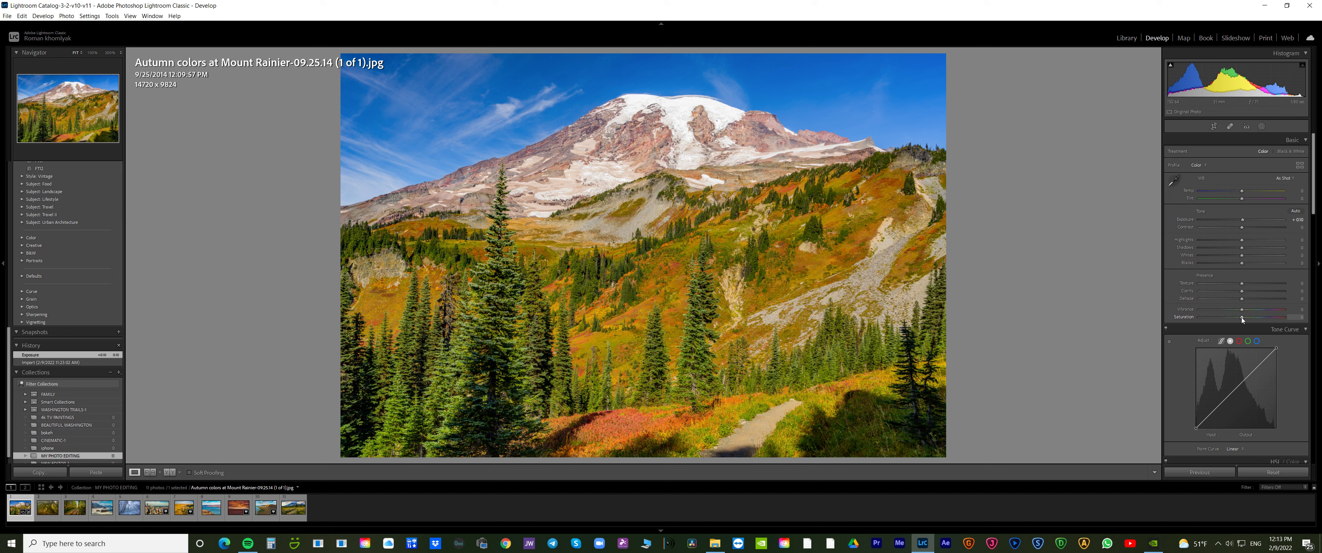
scroll(1241, 317, "down", 5)
scroll(1240, 194, "down", 5)
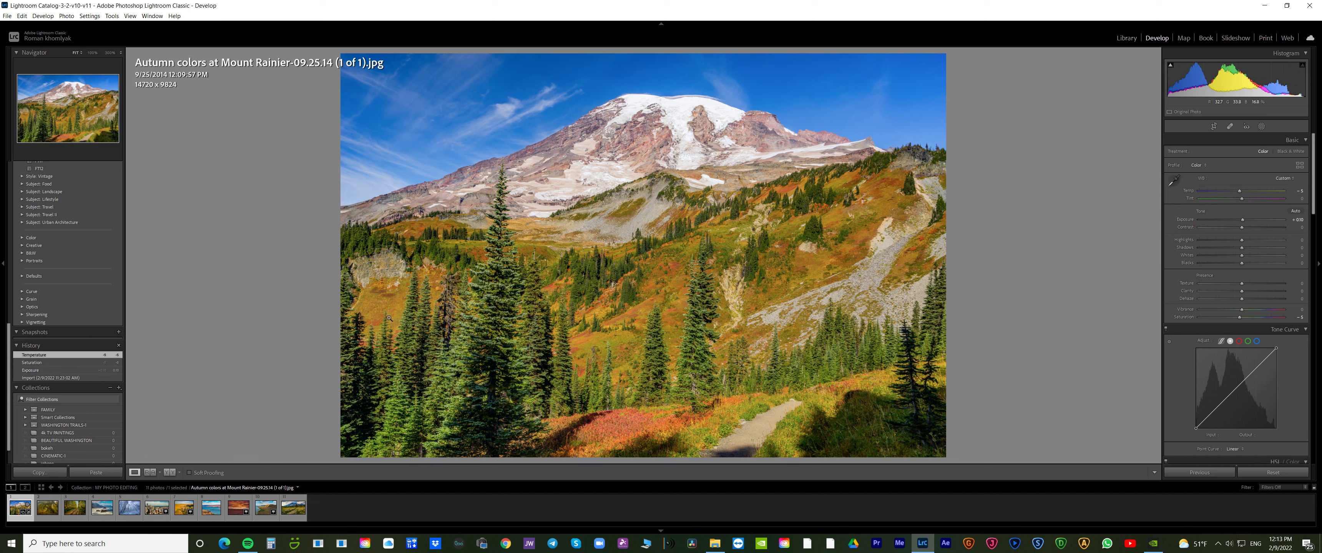
mouse_move(48, 507)
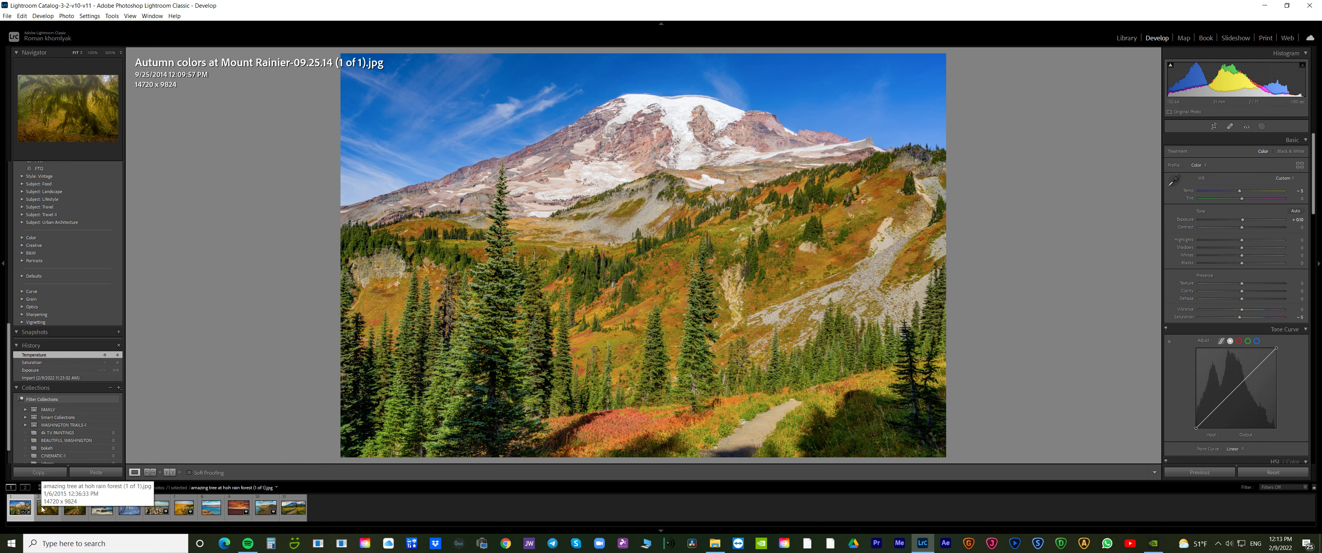
Set the Hoh tree photo's exposure to +0.20 and the forest path photo's saturation to −5
left_click(45, 507)
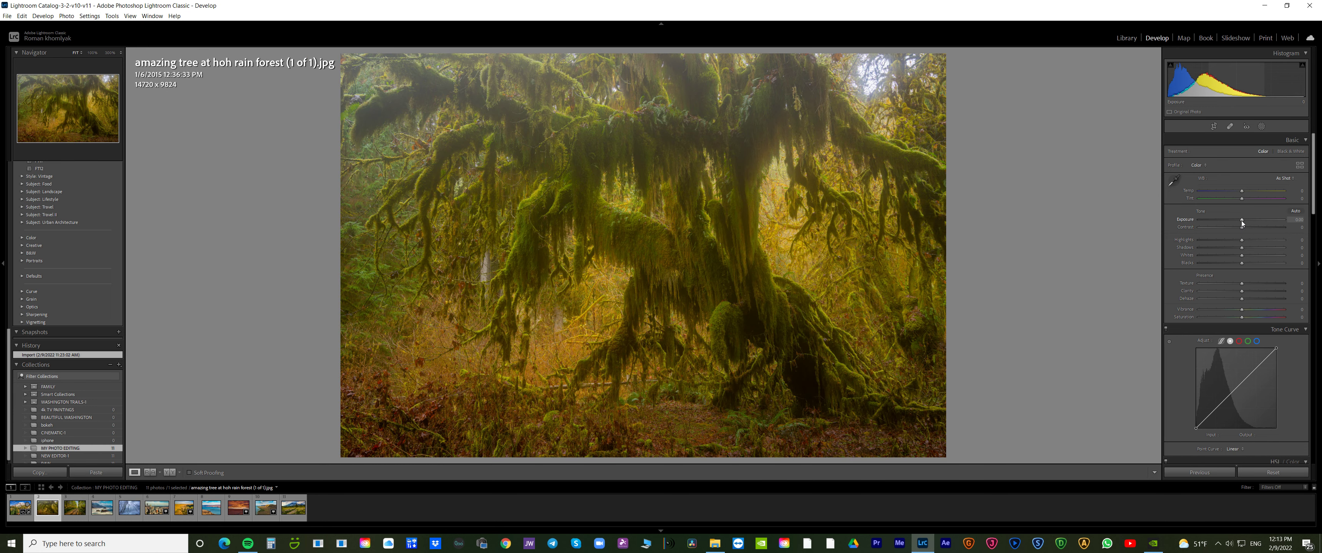
left_click_drag(1242, 221, 1244, 221)
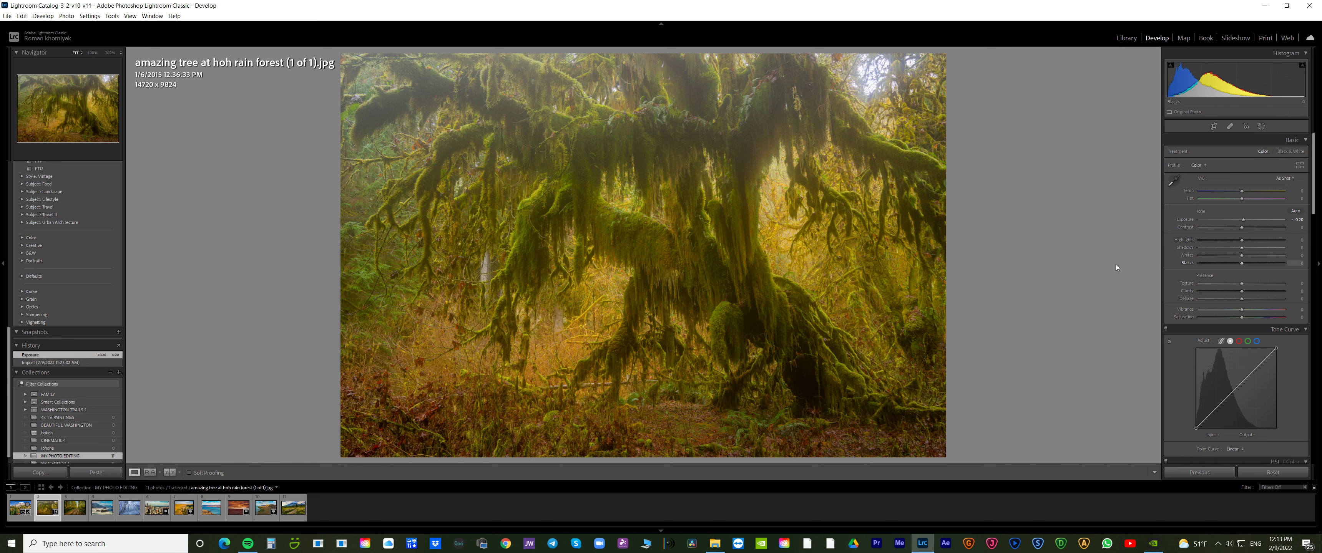
key("Right")
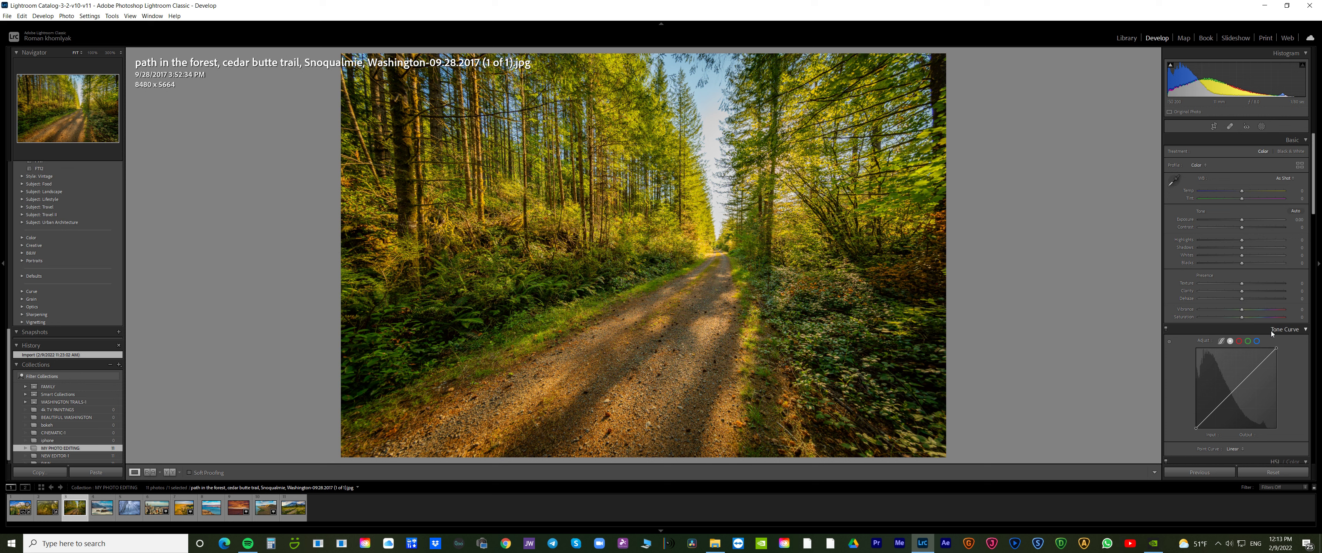
scroll(1241, 319, "down", 1)
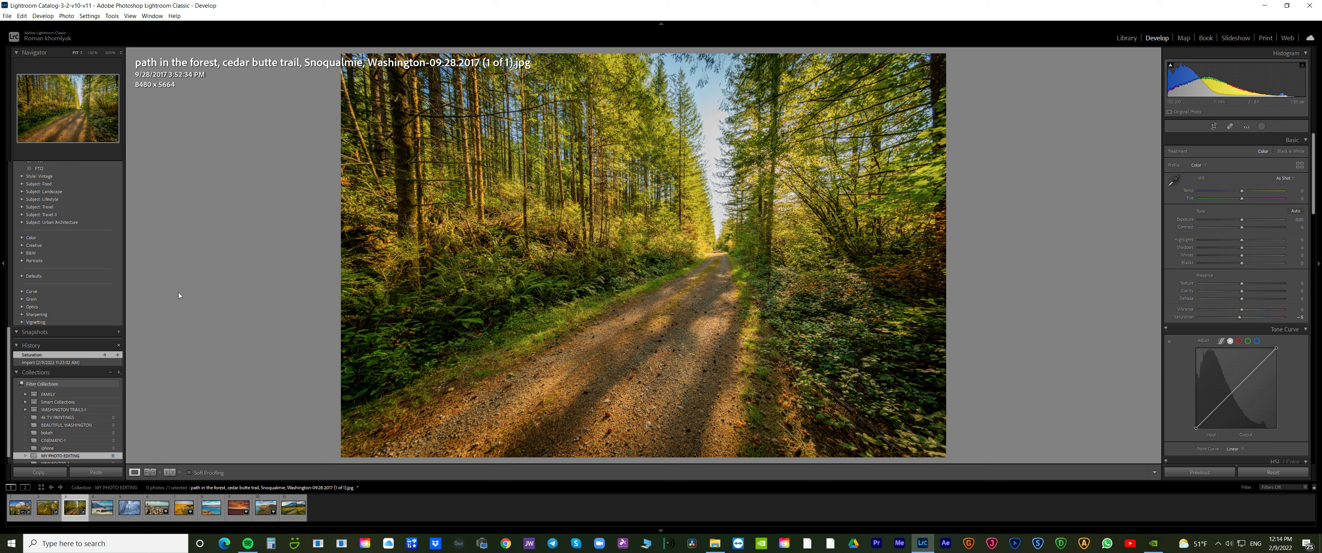
Warm the Ecola State Park photo to Temp +5 and lower its exposure to −0.03
left_click(103, 508)
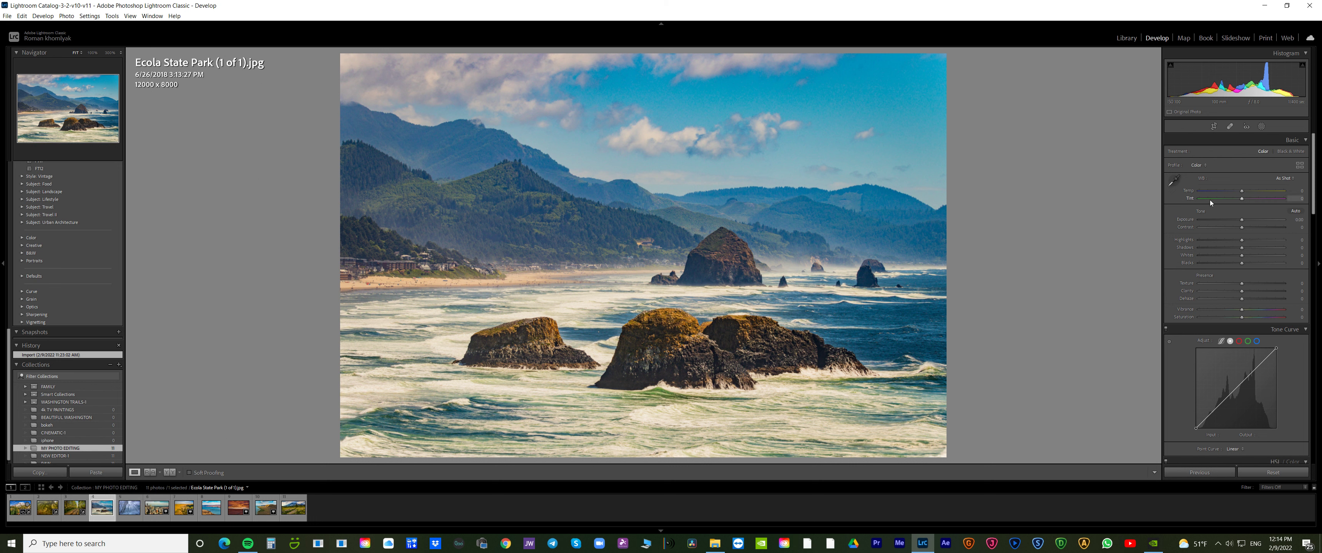
left_click_drag(1242, 194, 1243, 195)
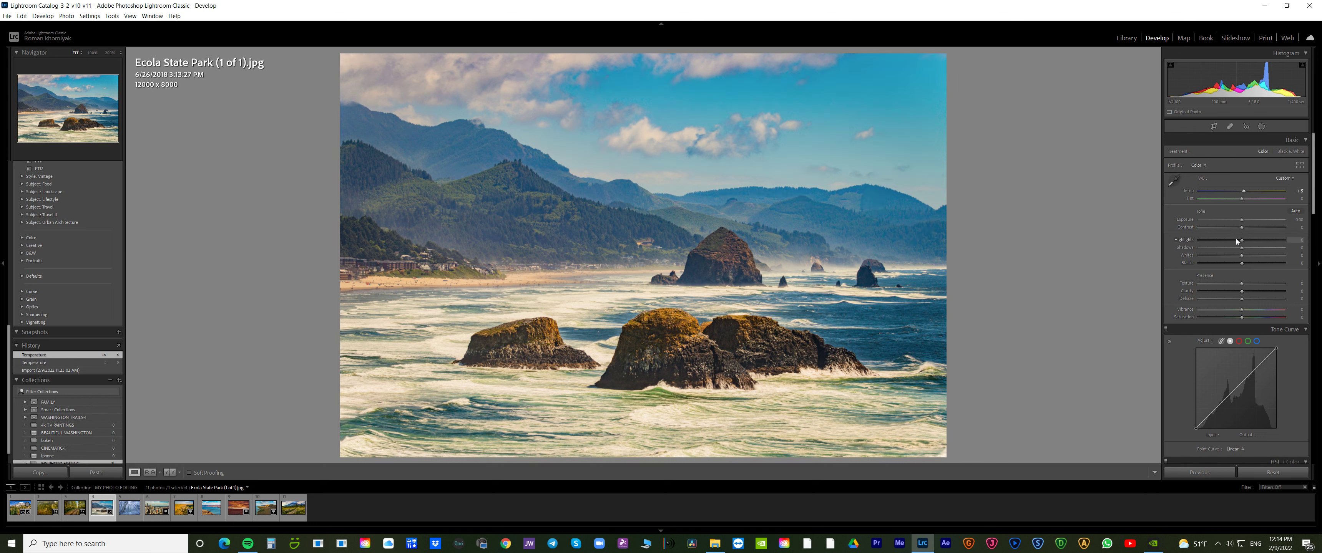
left_click_drag(1242, 220, 1243, 219)
Raise the Space Needle city view photo's exposure to +0.10
left_click(122, 517)
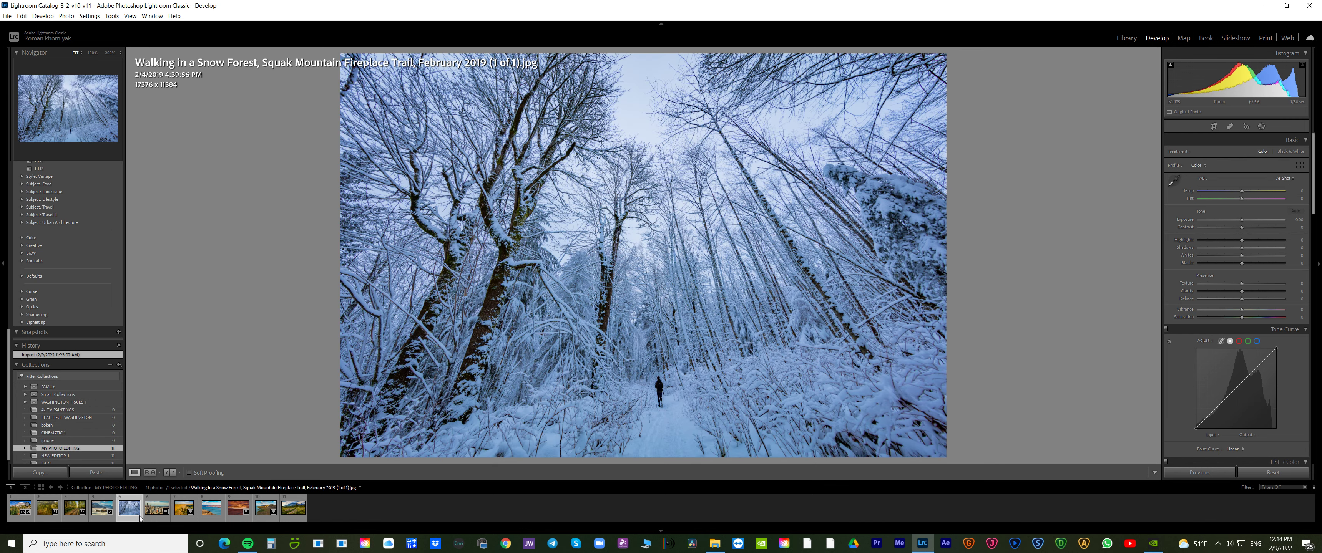
left_click(155, 512)
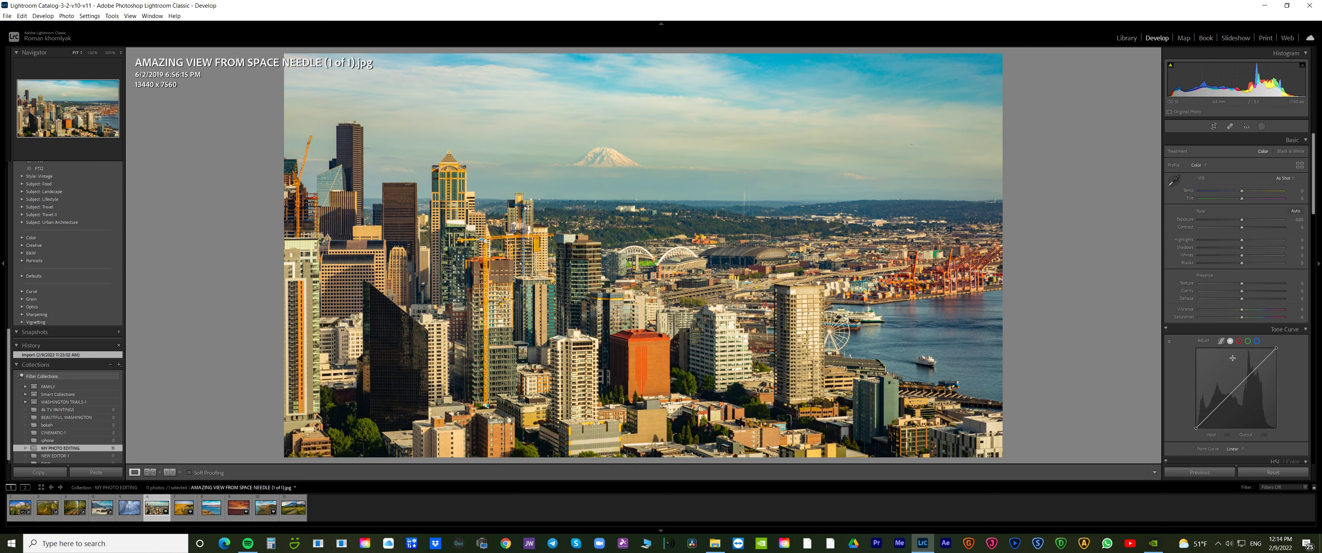
left_click(1242, 219)
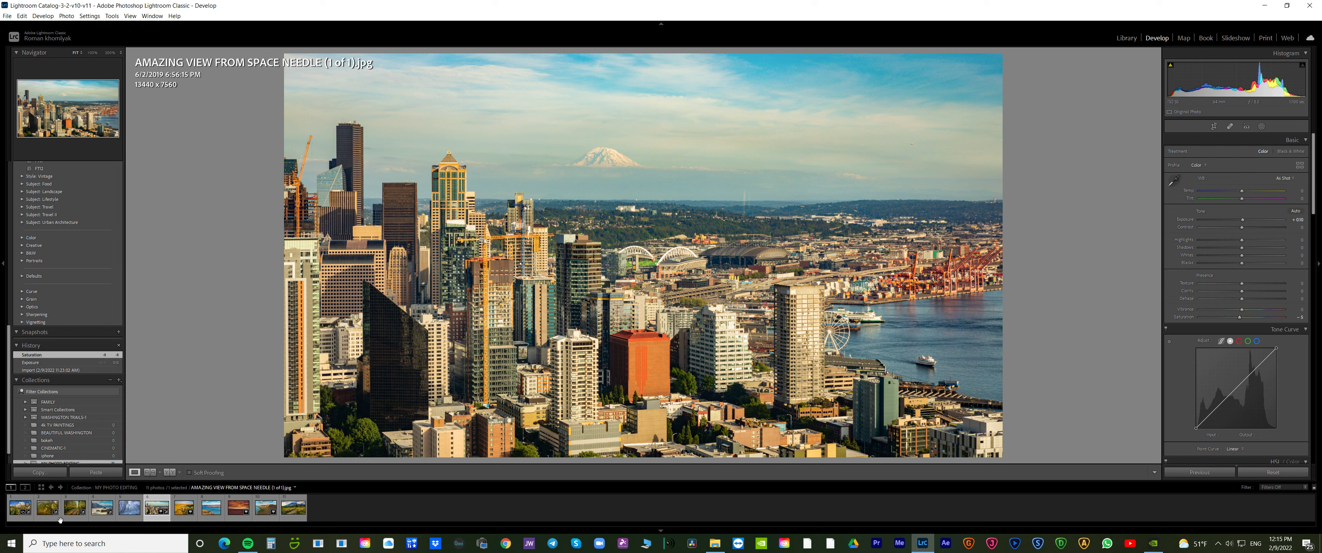
left_click(182, 511)
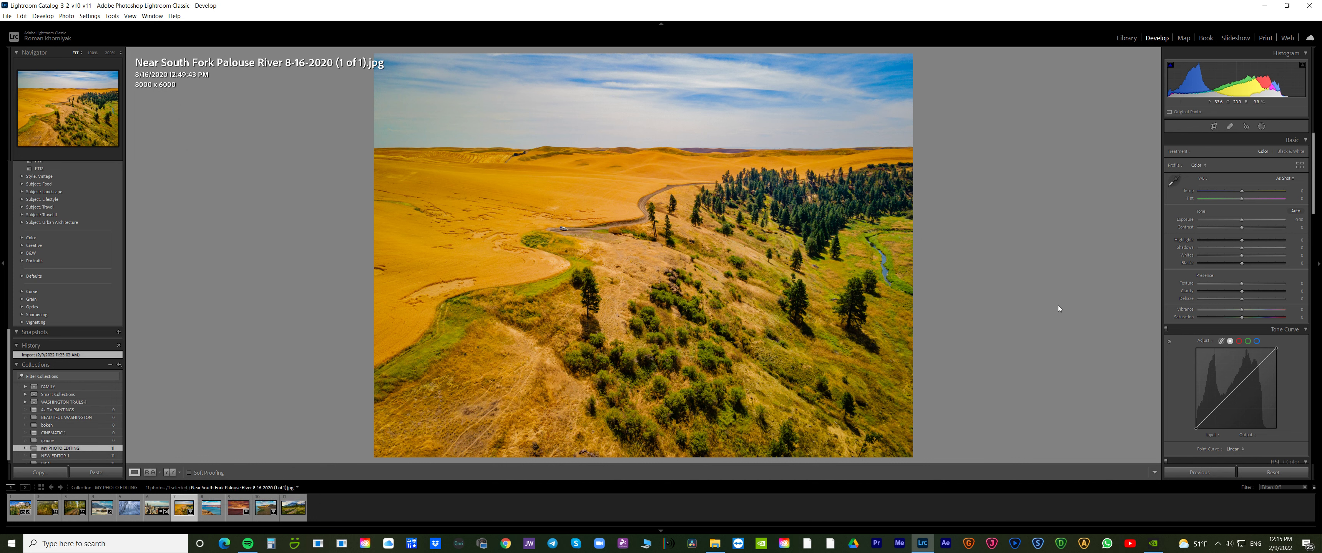
Give the Palouse River photo +0.10 exposure, with saturation and contrast at −5
left_click(1242, 220)
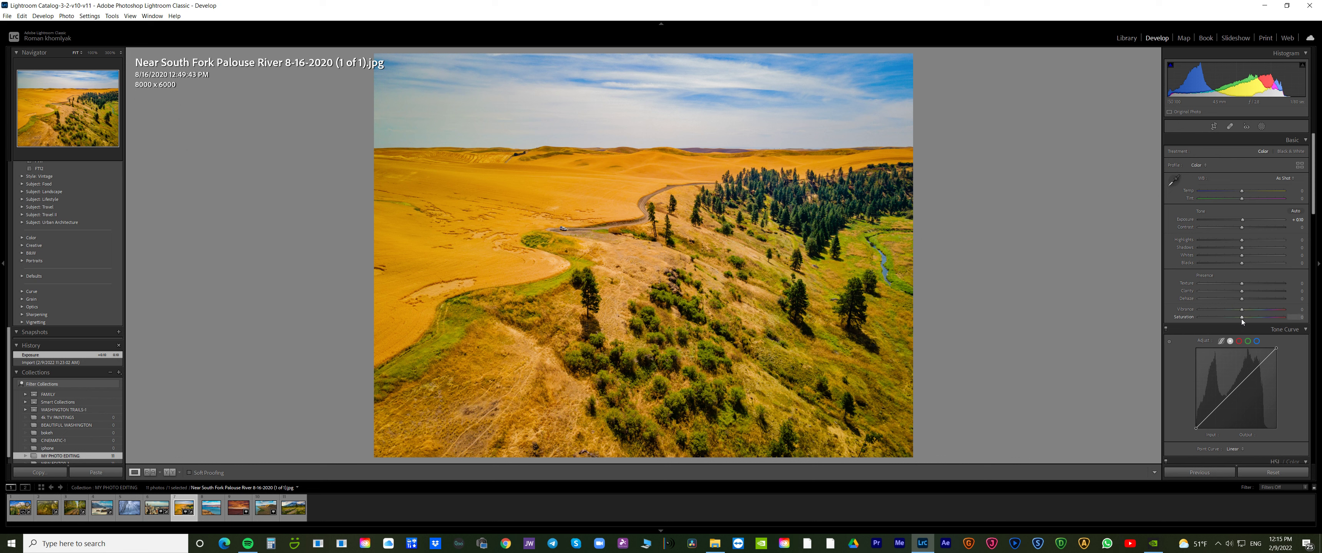
scroll(1242, 317, "down", 1)
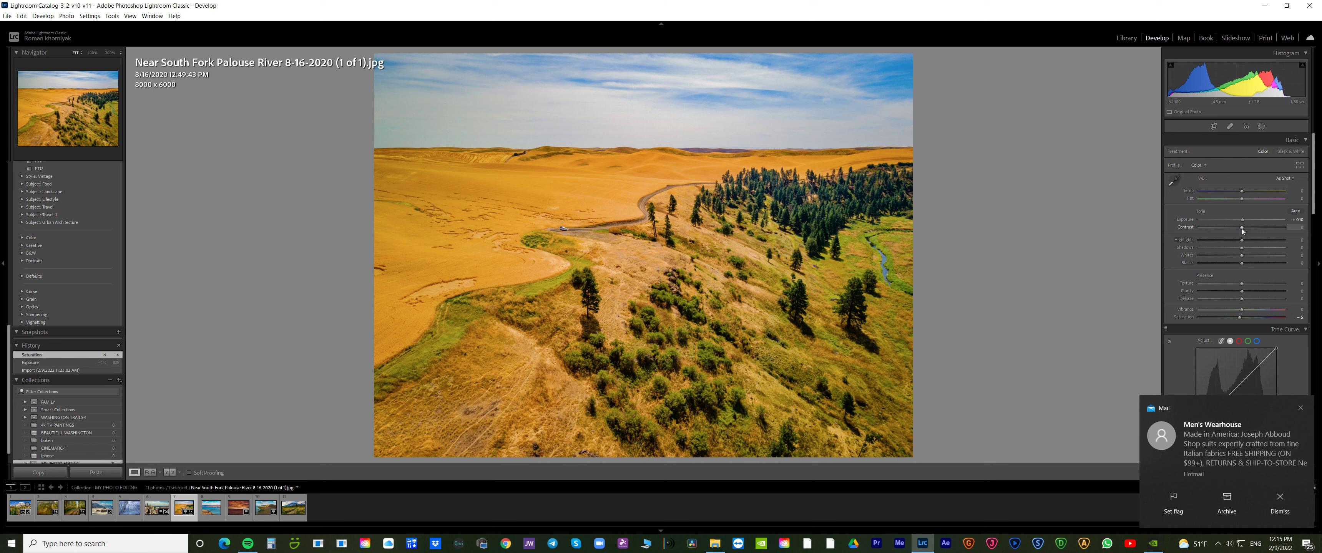
scroll(1242, 231, "down", 1)
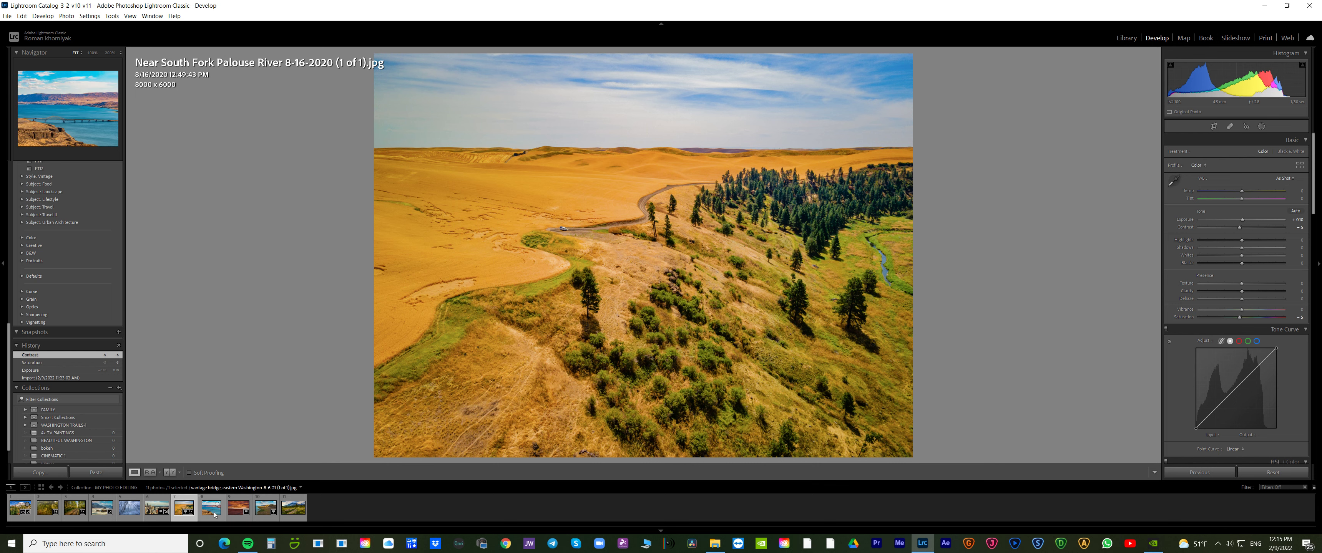
Set the vantage bridge photo to saturation −5, exposure +0.10 and Temp +5
left_click(212, 510)
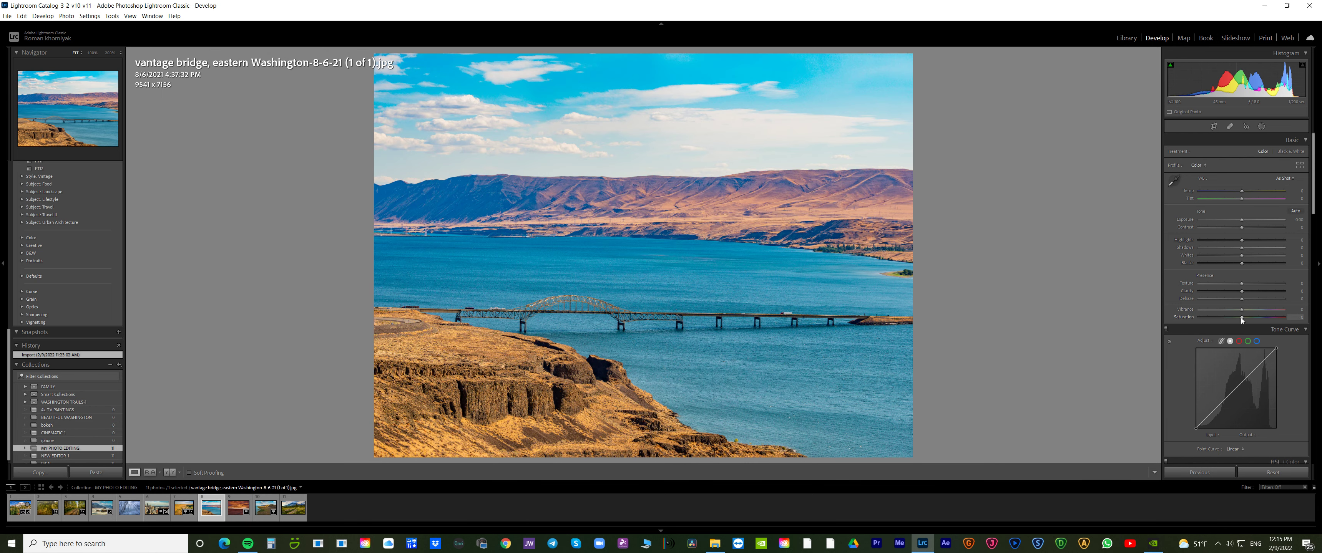
left_click_drag(1242, 319, 1240, 319)
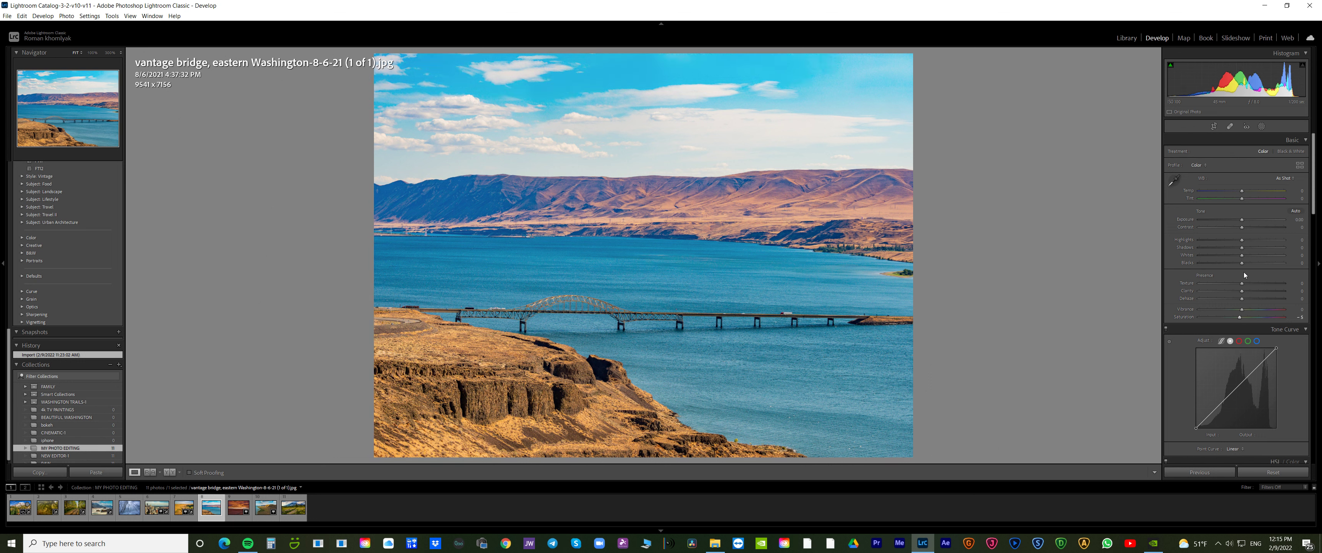
left_click_drag(1242, 221, 1242, 221)
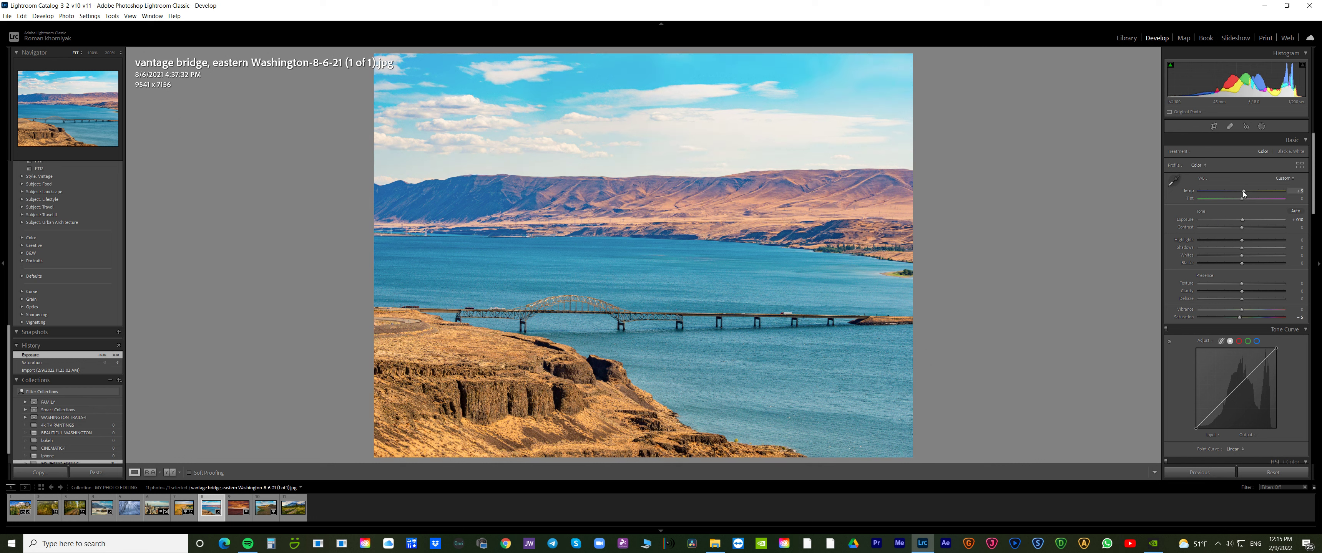
left_click_drag(1243, 192, 1243, 193)
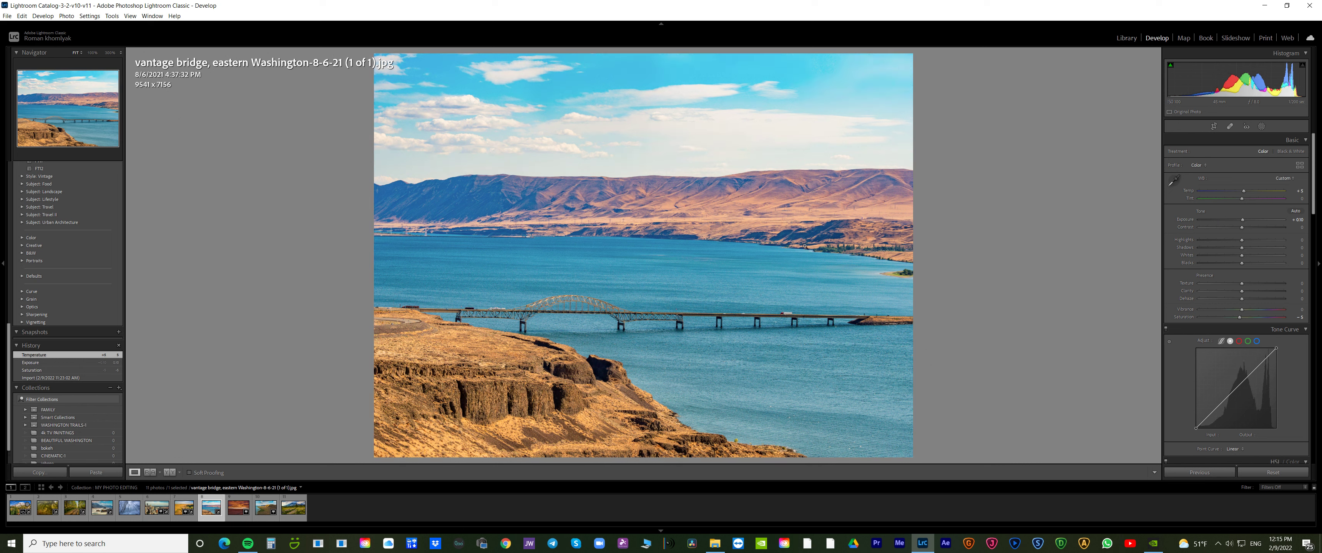
left_click(235, 509)
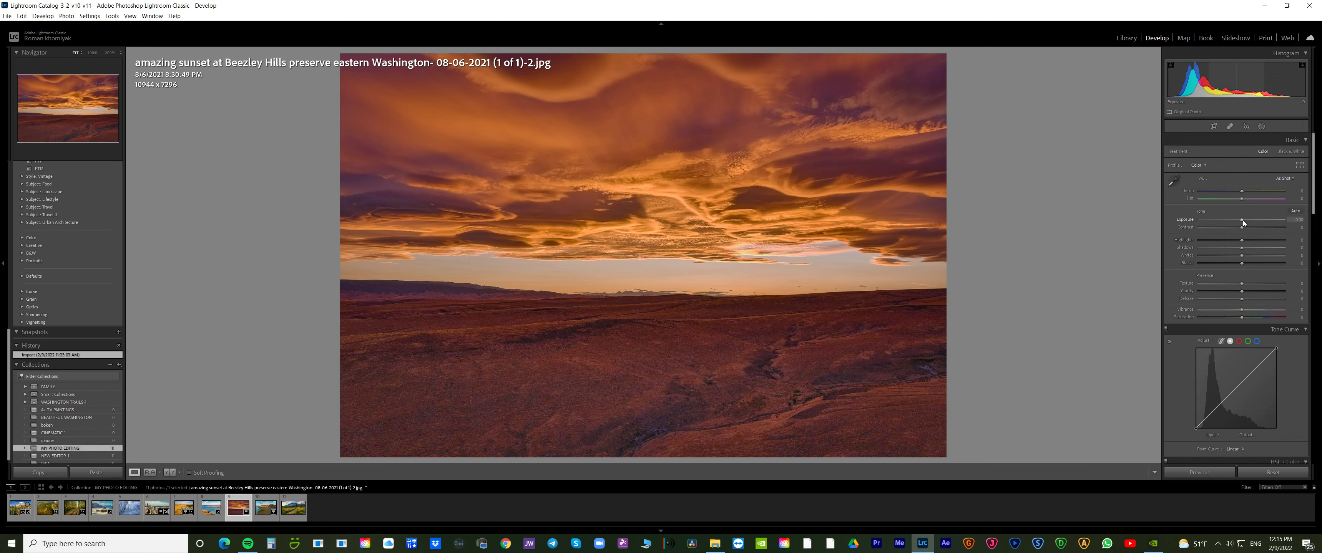
Tweak the Beezley Hills sunset photo's saturation and exposure
scroll(1242, 220, "up", 2)
scroll(1242, 220, "up", 1)
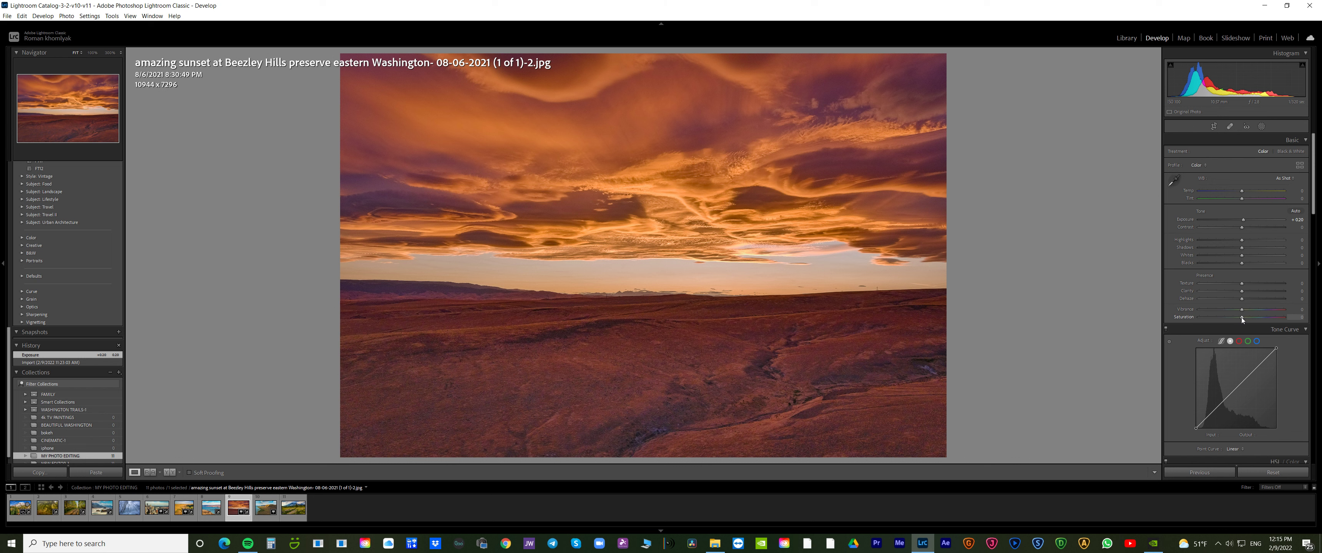
scroll(1242, 317, "down", 1)
scroll(1241, 317, "down", 1)
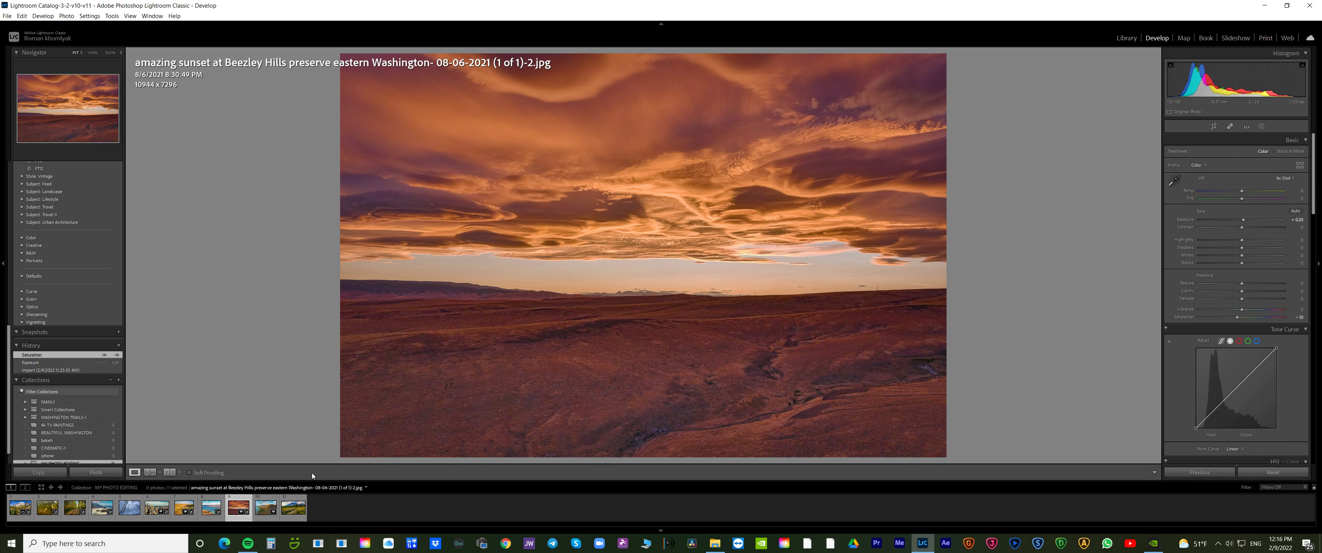
Raise the Coulee Corridor photo's exposure from 0.00 to +0.10
left_click(266, 507)
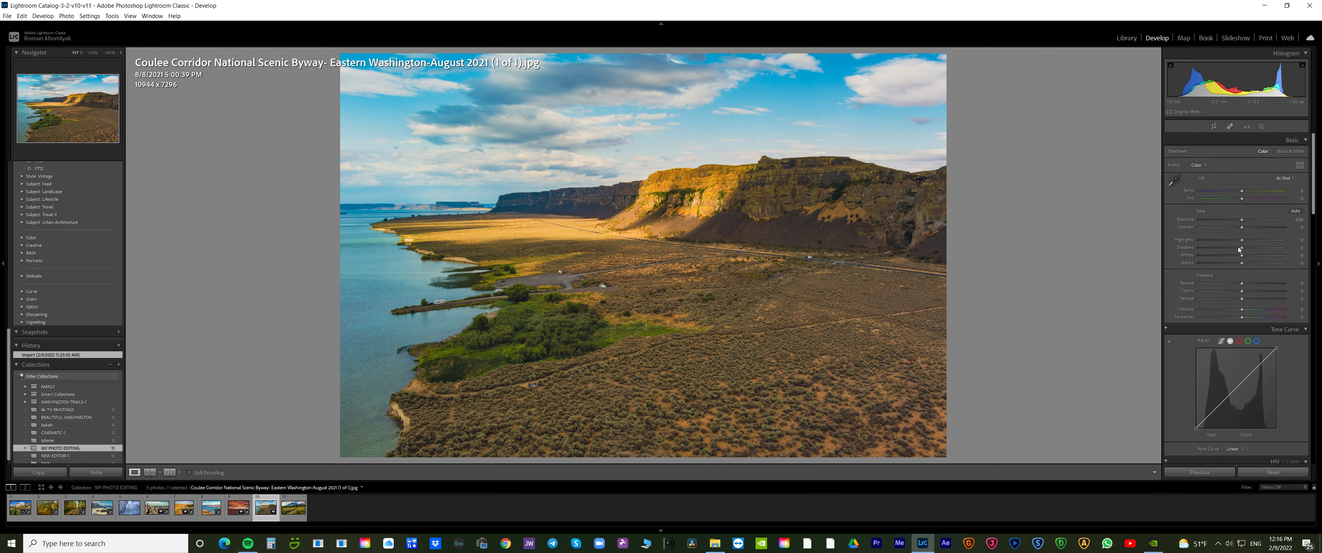
scroll(1240, 320, "down", 1)
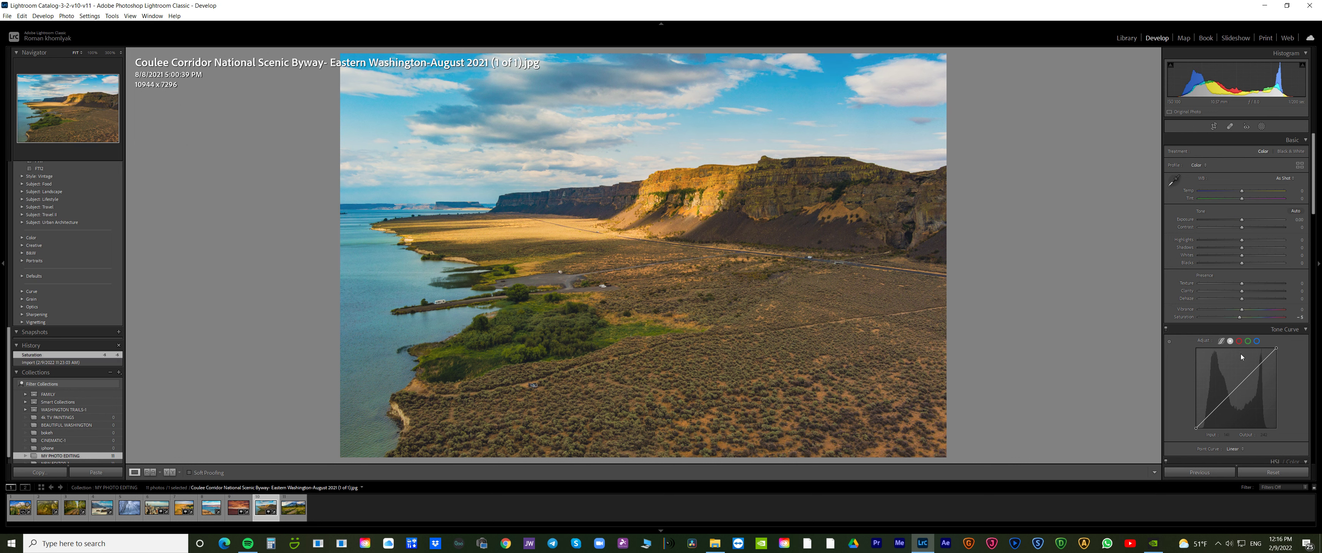
scroll(1242, 221, "up", 1)
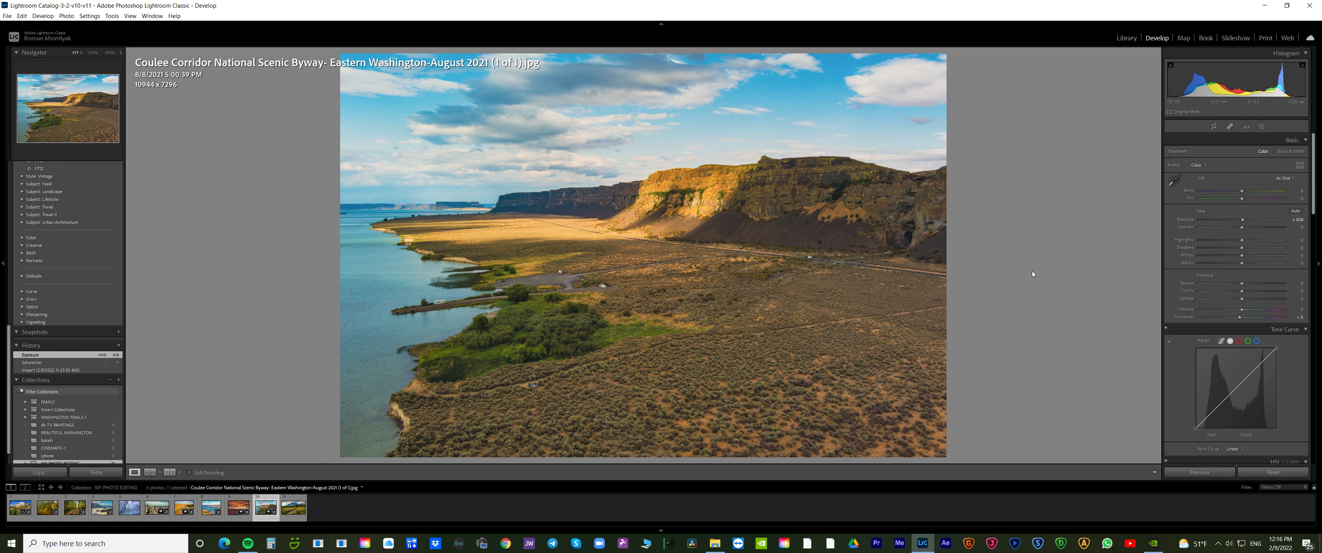
On the Mount Rainier Reflection lake trail photo, set exposure +0.10 and saturation −5
key("Right")
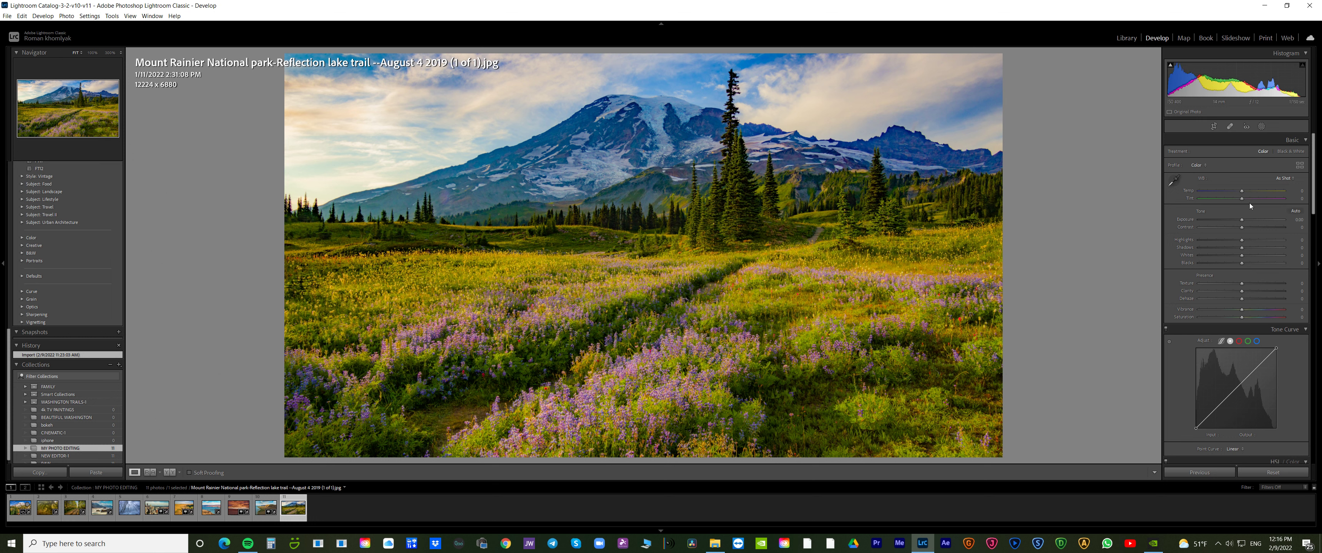
scroll(1242, 219, "up", 1)
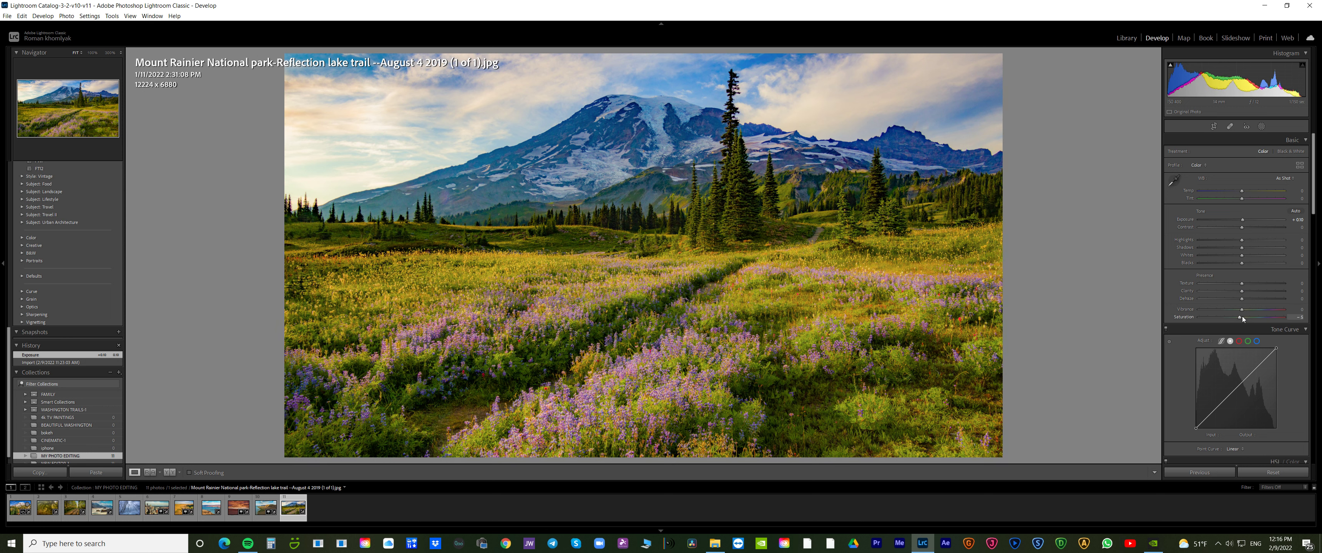
scroll(1242, 317, "down", 1)
scroll(1240, 318, "down", 1)
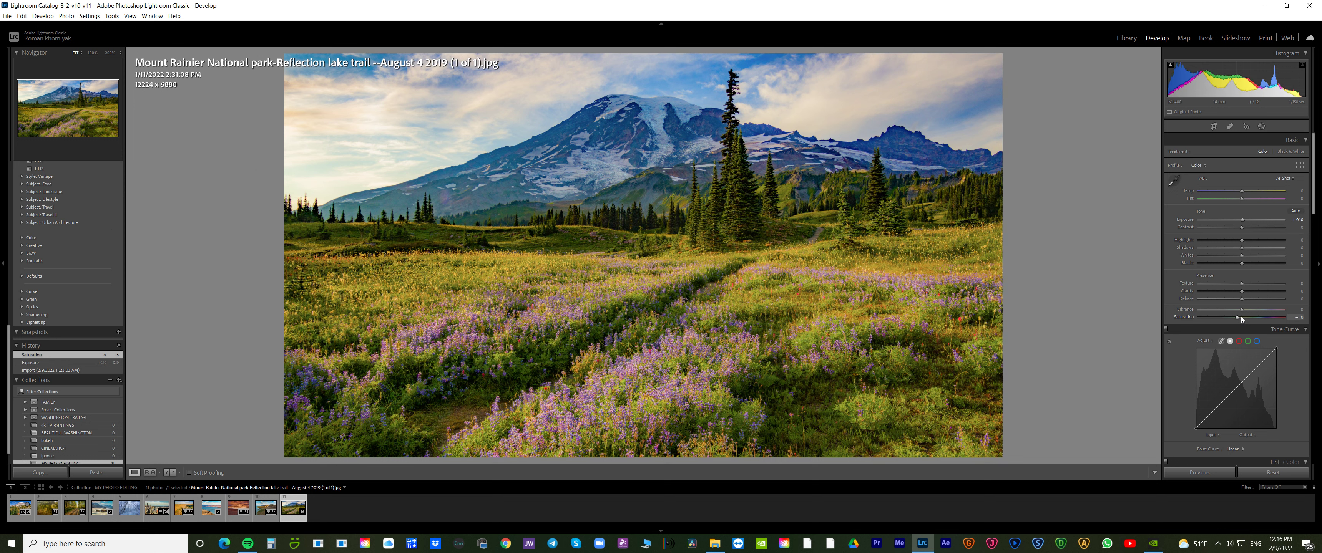
scroll(1240, 318, "up", 1)
scroll(1238, 318, "down", 1)
scroll(1238, 317, "down", 1)
key("Up")
key("Up")
key("Up")
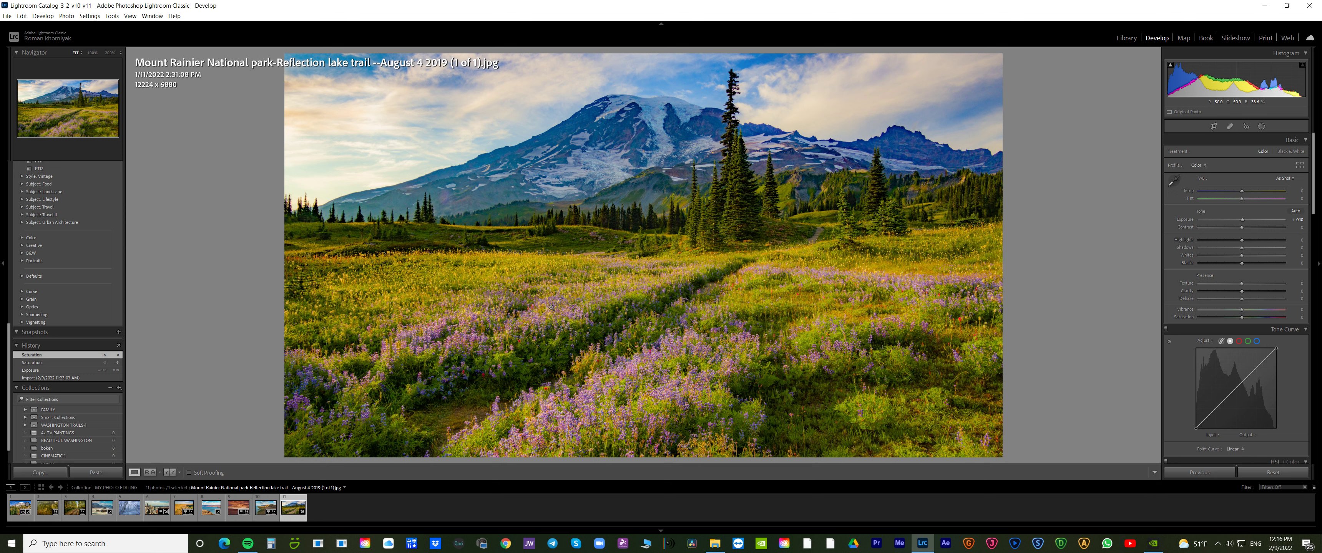
Browse the filmstrip to the Space Needle photo and reset its saturation and exposure to 0
left_click(20, 508)
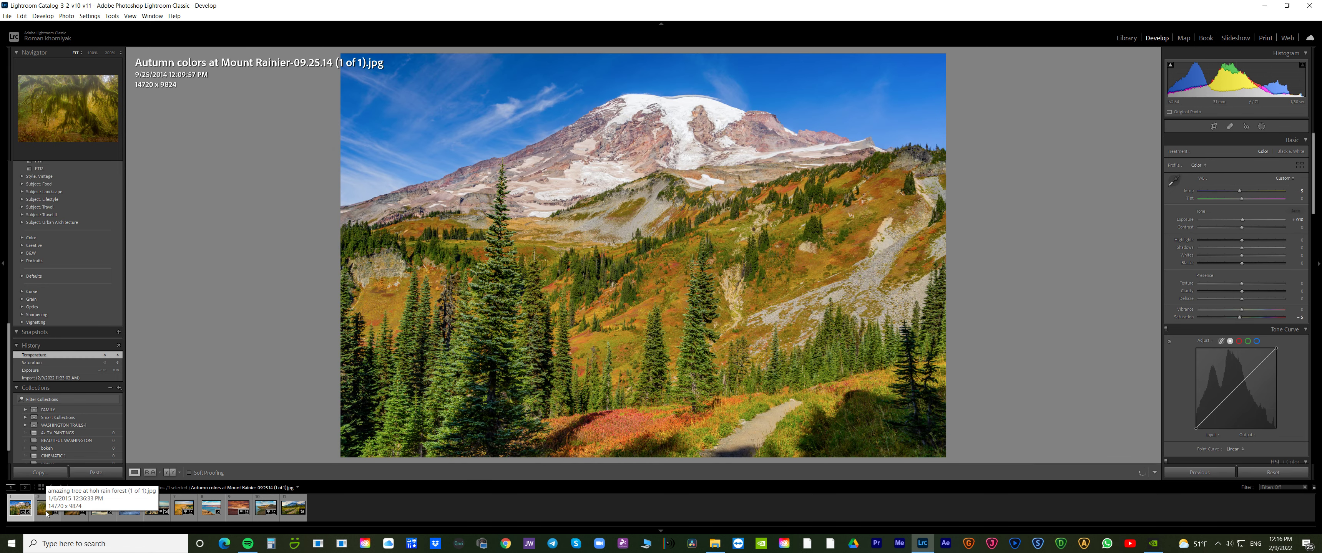
left_click(35, 510)
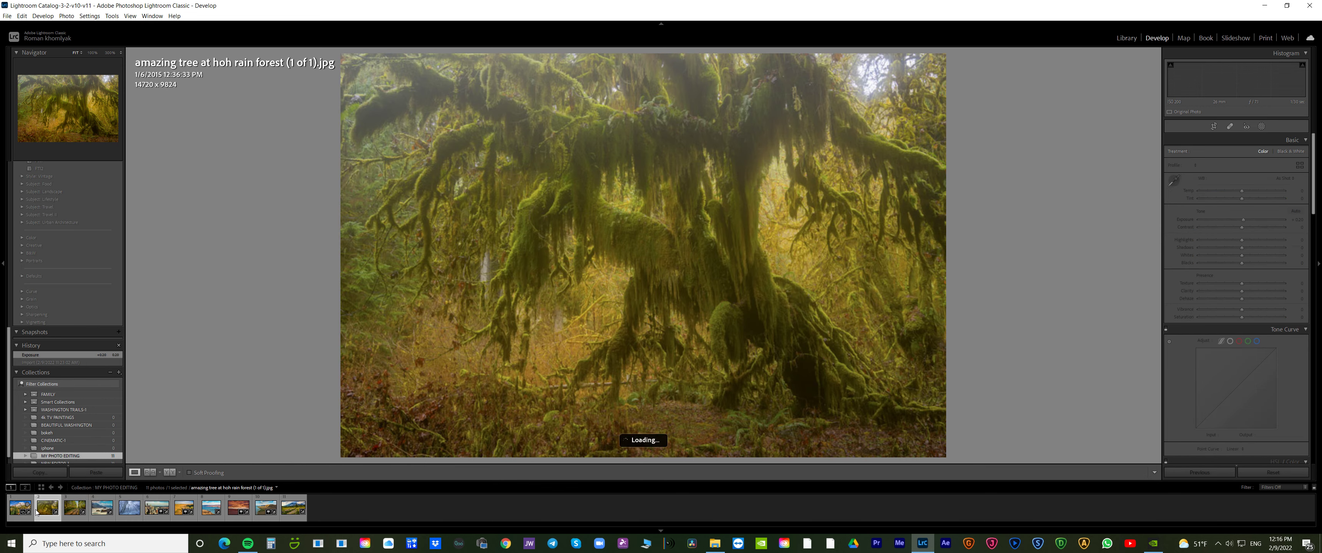
left_click(76, 511)
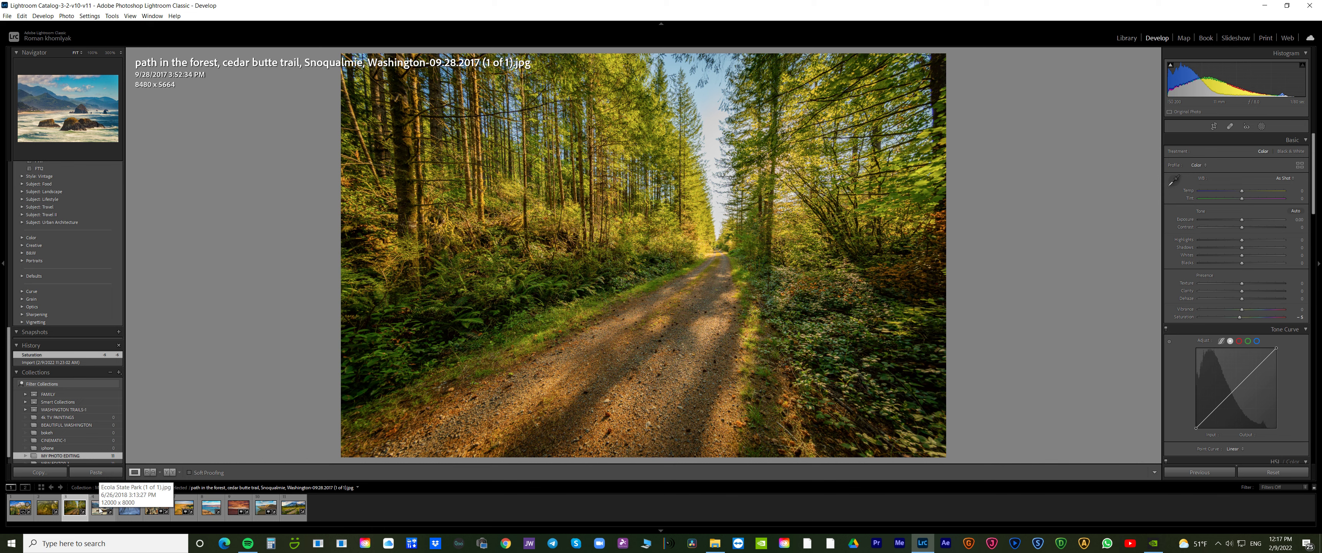
left_click(101, 510)
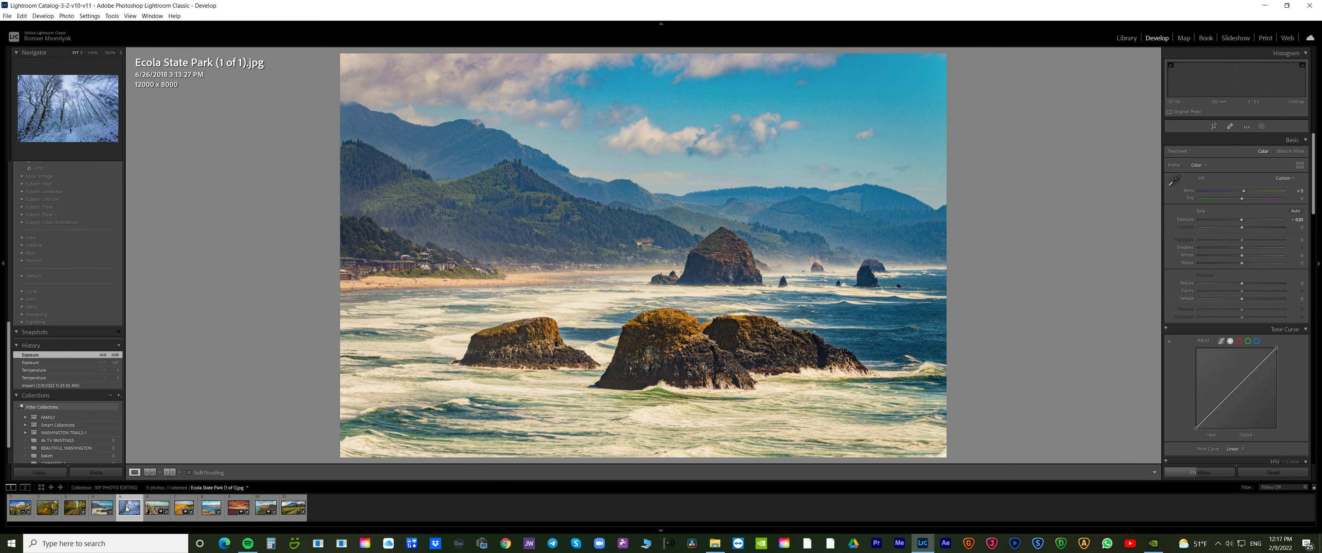
left_click(128, 509)
left_click(156, 508)
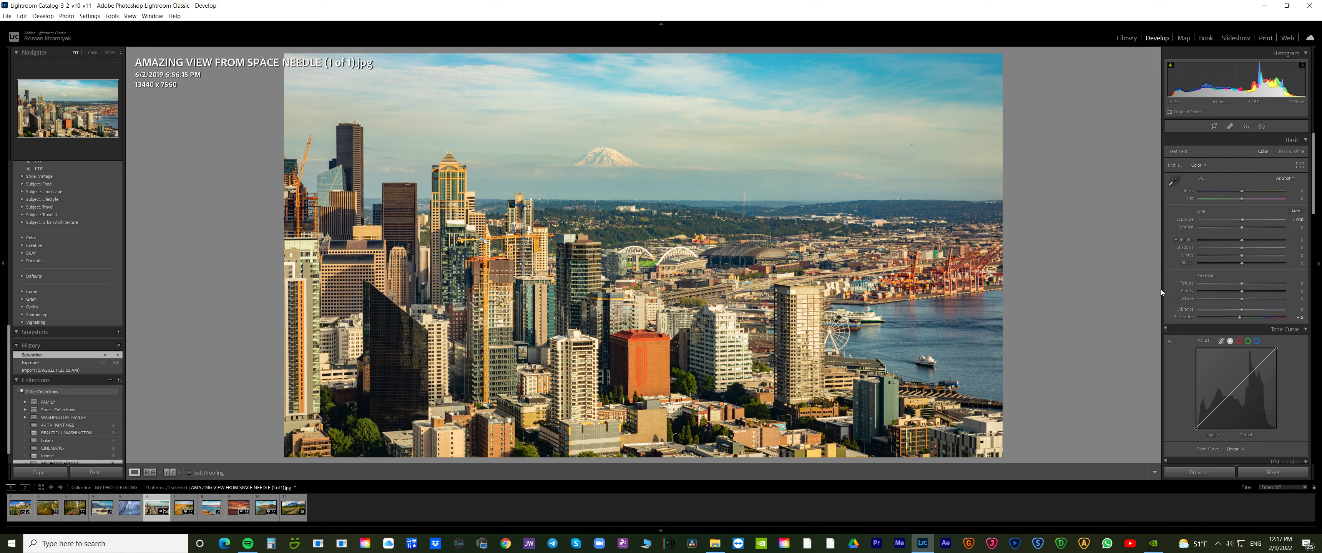
double_click(1241, 319)
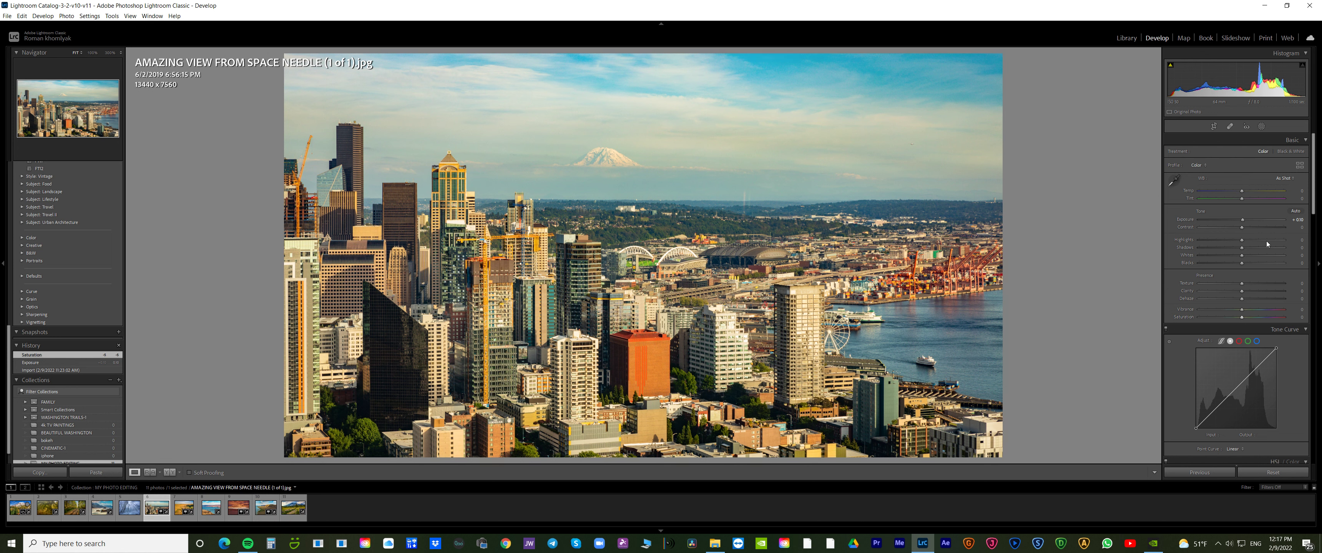
double_click(1242, 219)
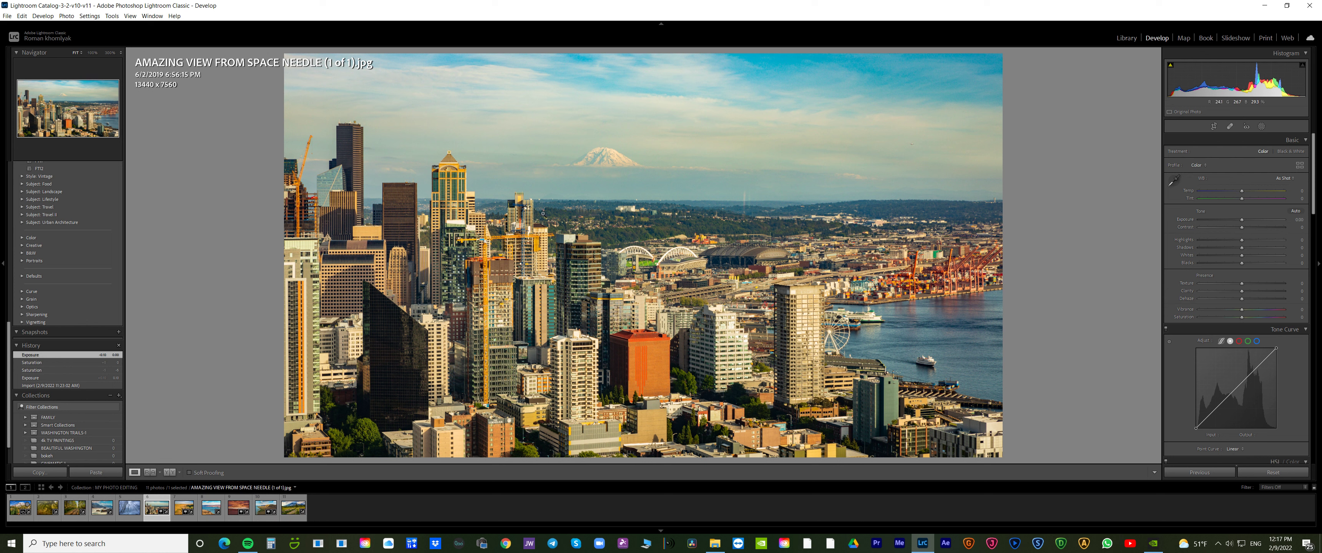
Browse the Palouse River through Mount Rainier meadow photos, then switch to the NEW EDITOR-1 collection
left_click(176, 509)
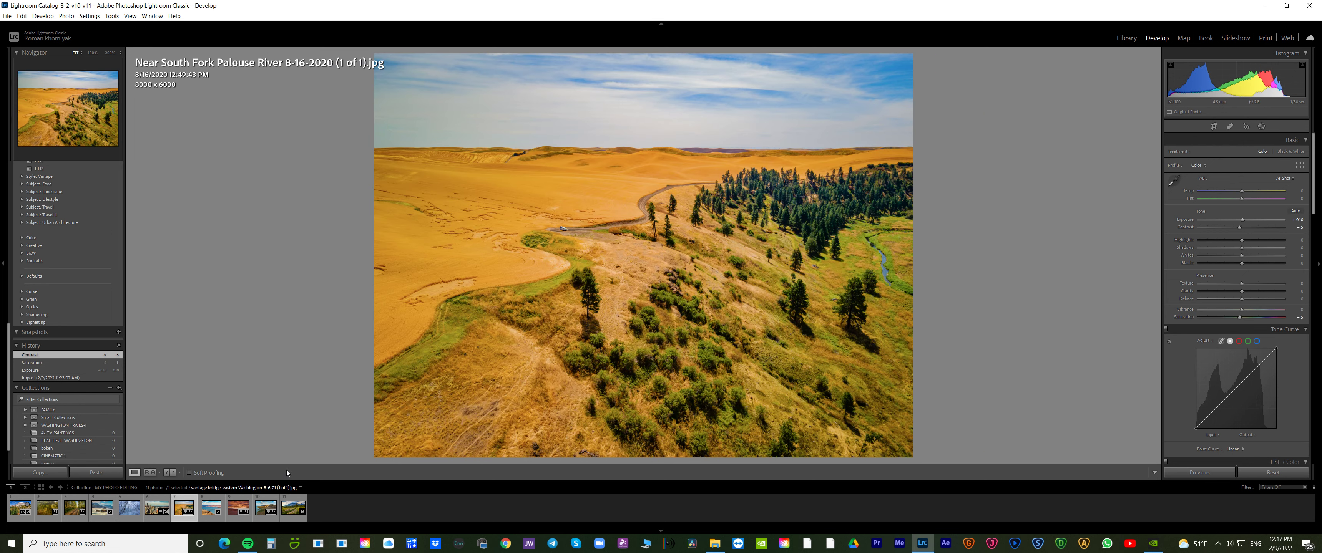
left_click(214, 506)
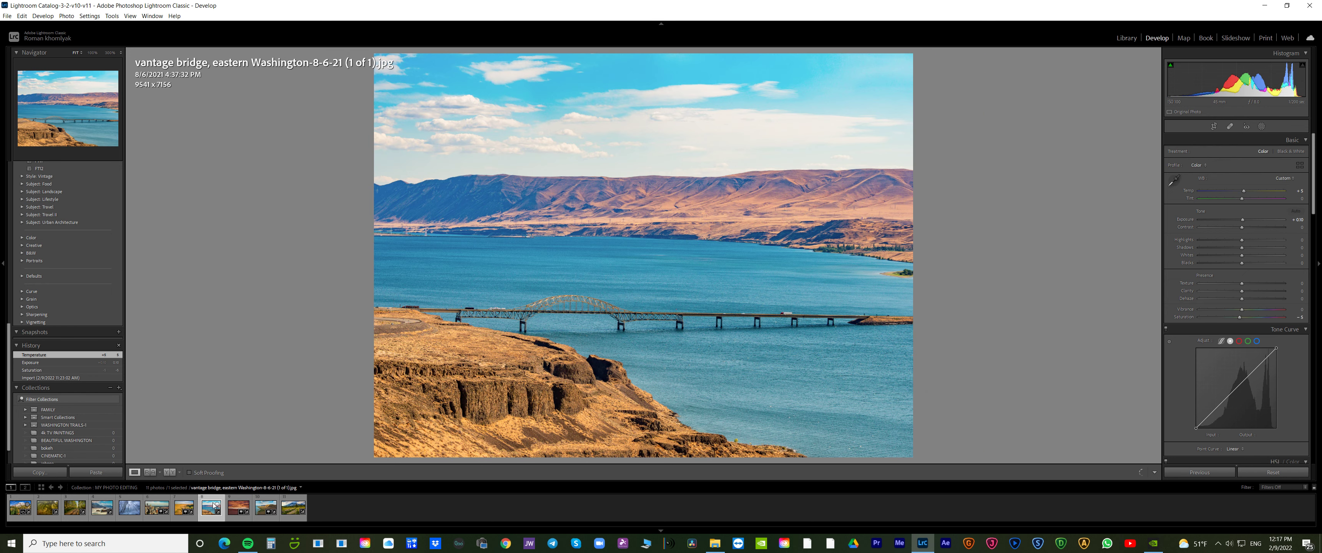
left_click(234, 510)
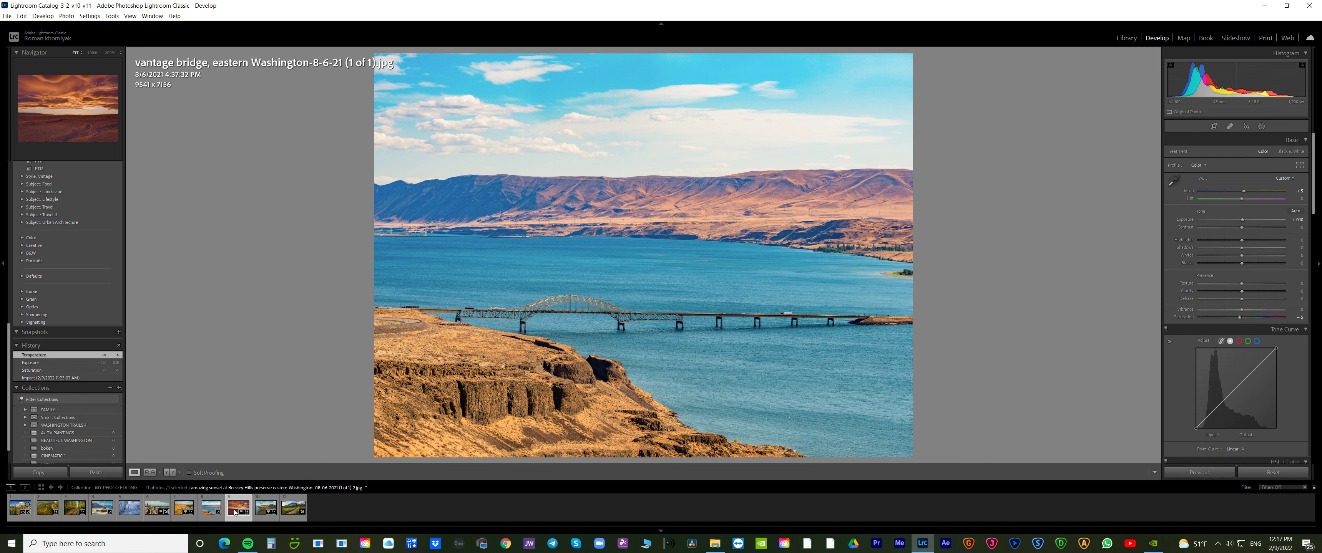
left_click(265, 509)
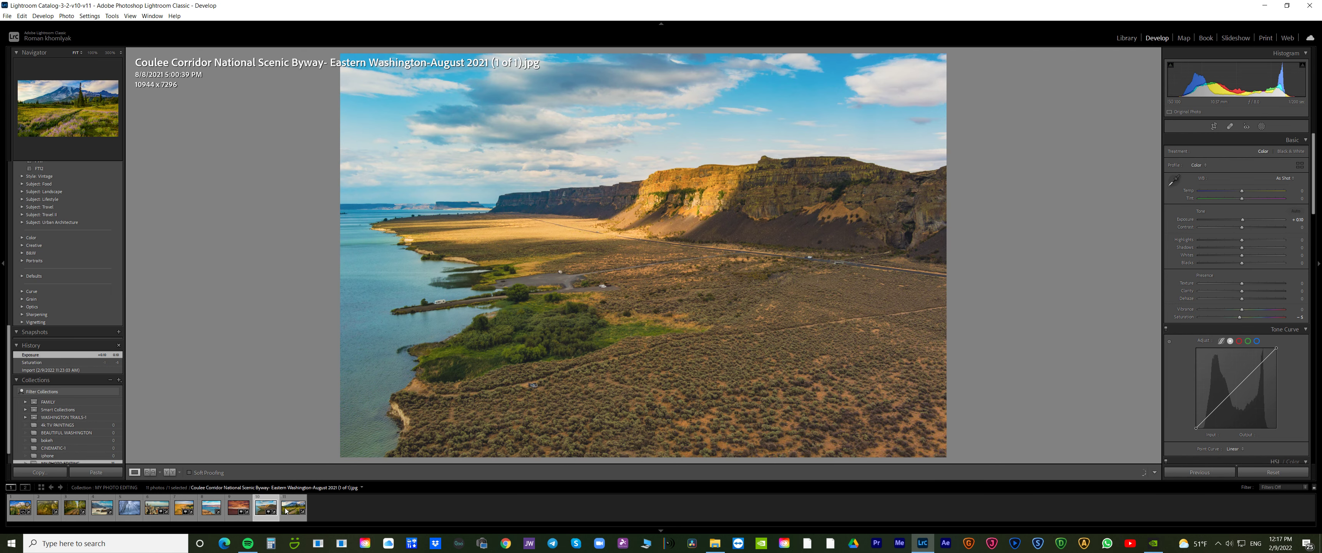
left_click(285, 510)
scroll(59, 441, "down", 1)
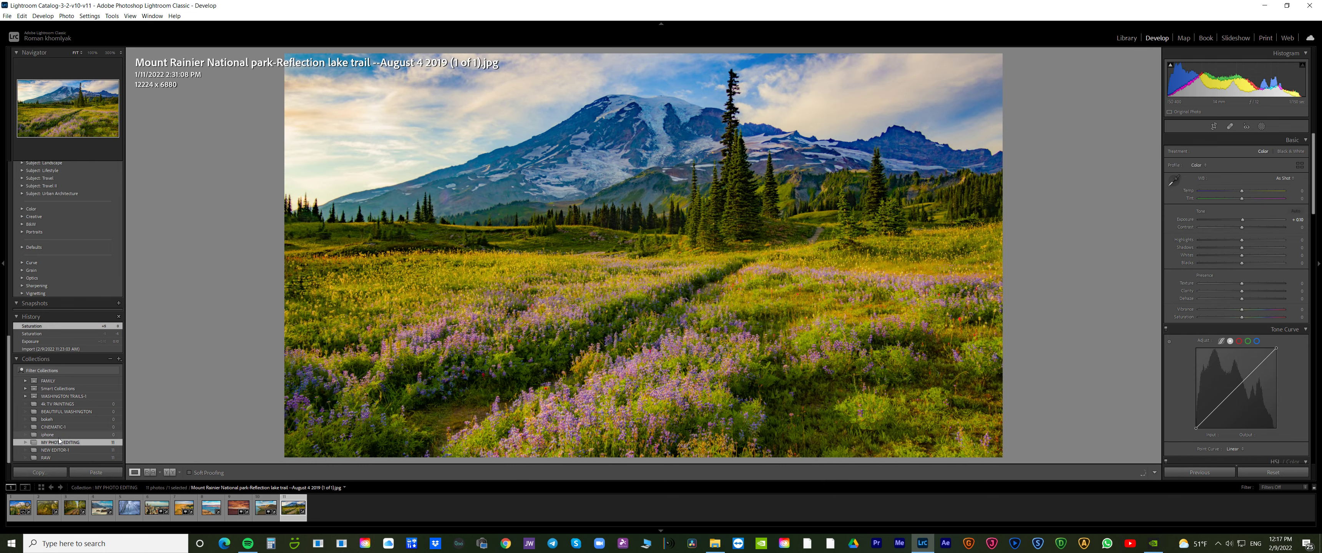
left_click(63, 451)
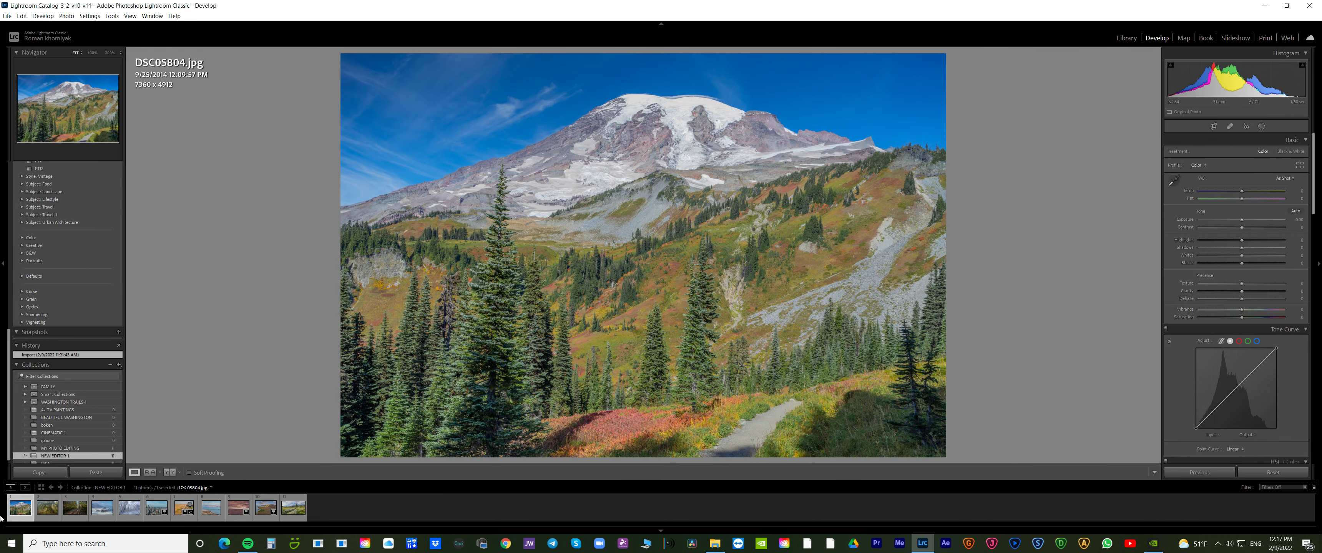
mouse_move(47, 507)
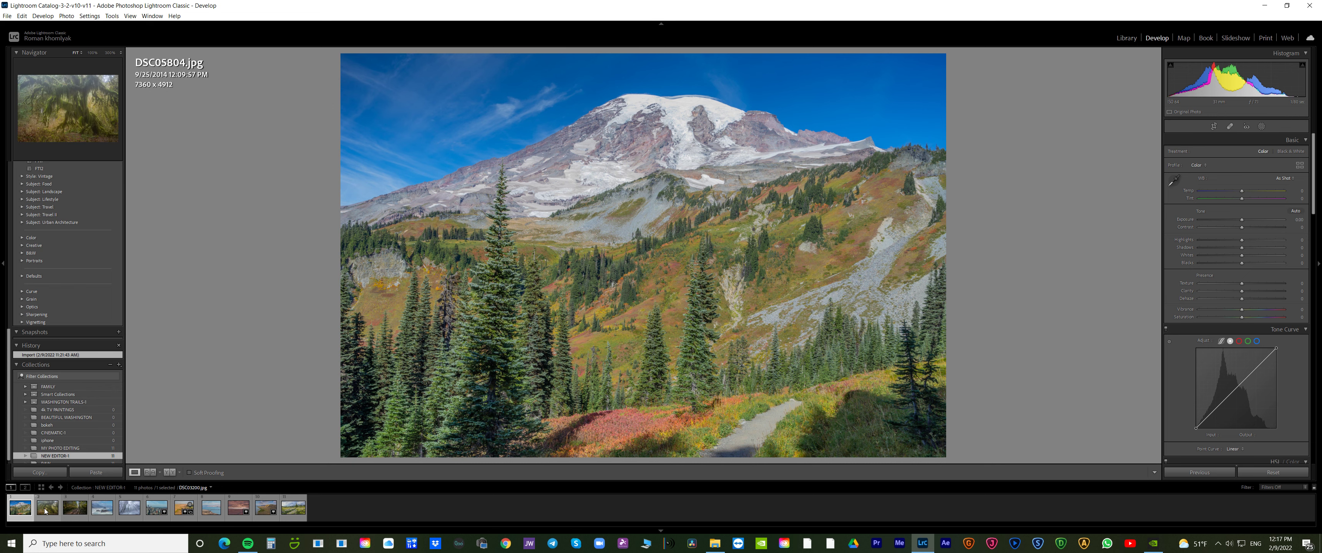
View the moss tree, forest road, seascape, snowy forest and Space Needle originals, returning to Develop with D
left_click(45, 509)
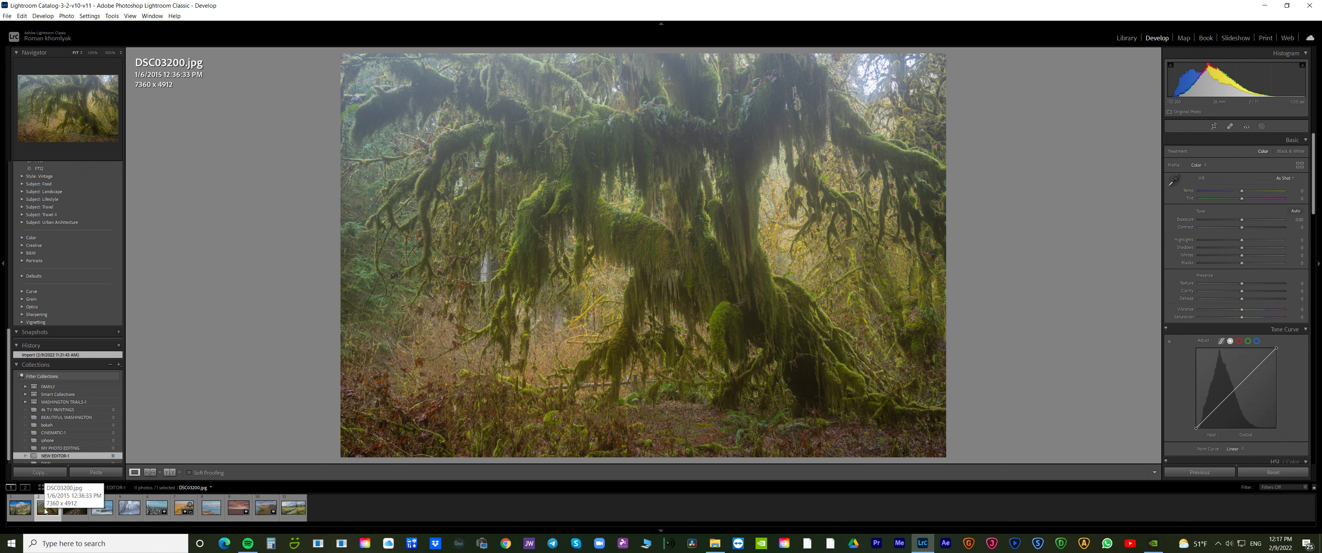
left_click(73, 511)
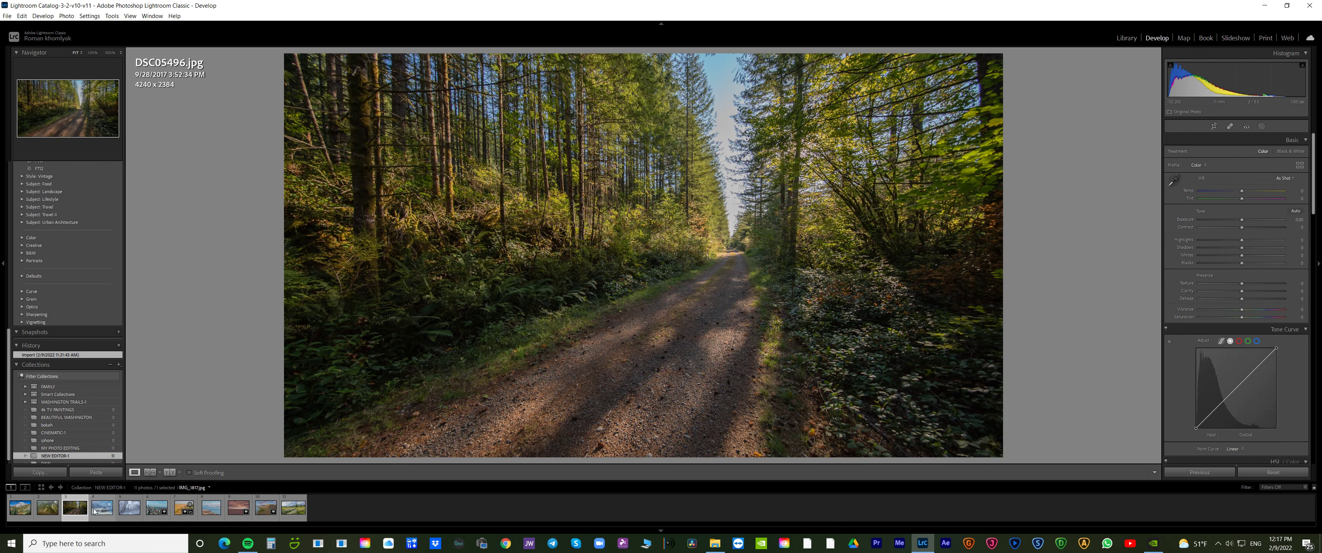
left_click(95, 512)
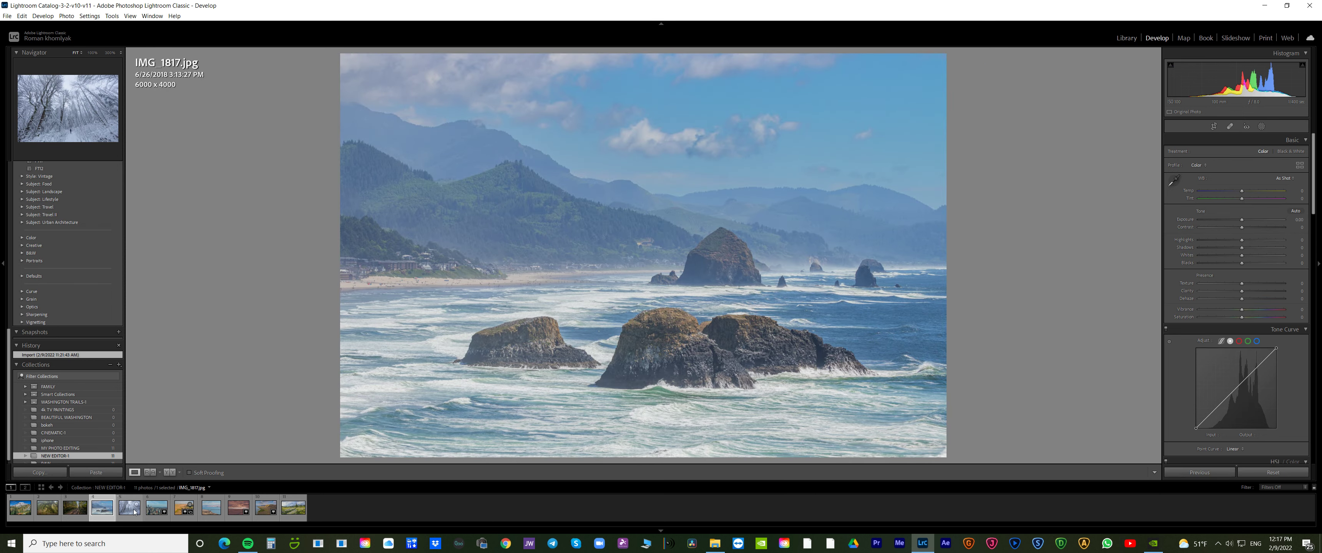
left_click(135, 512)
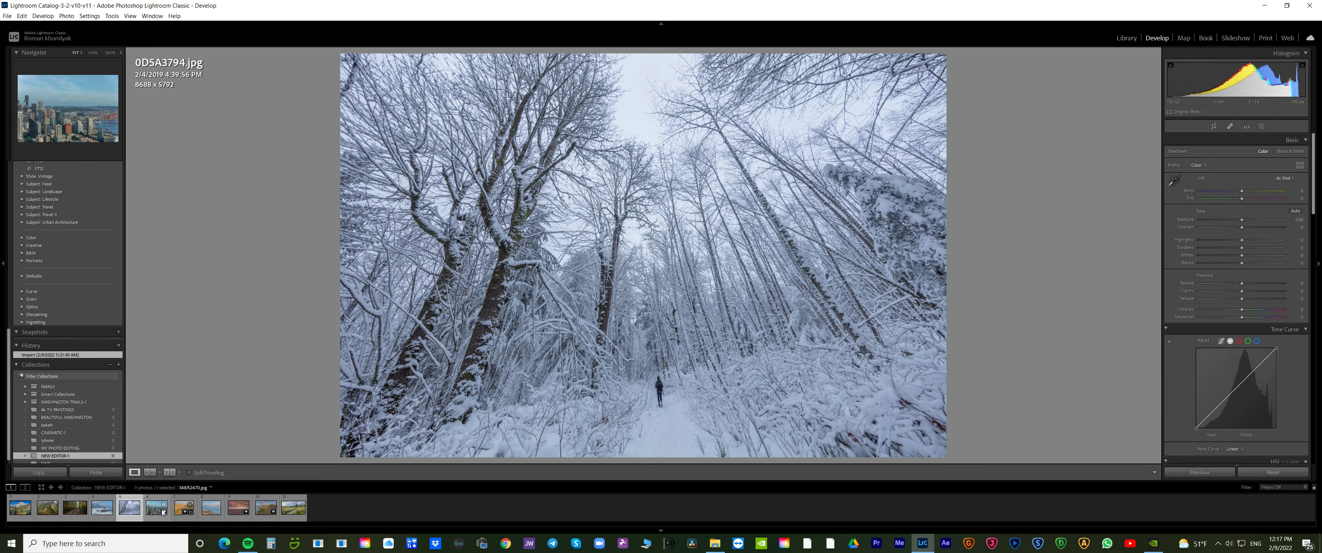
left_click(162, 512)
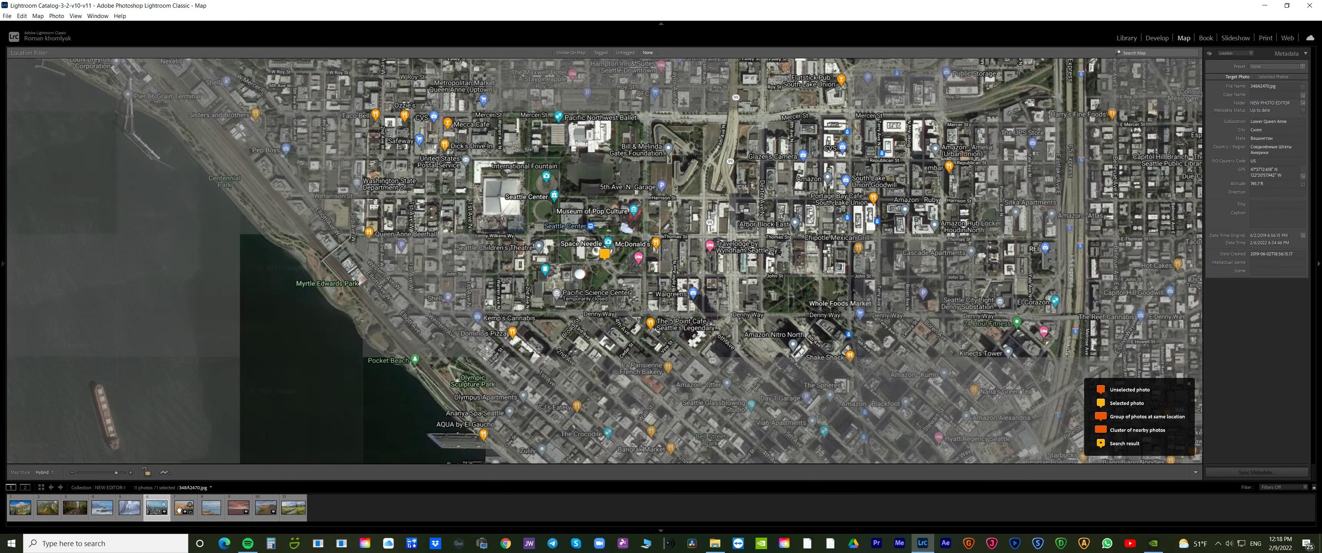
key("d")
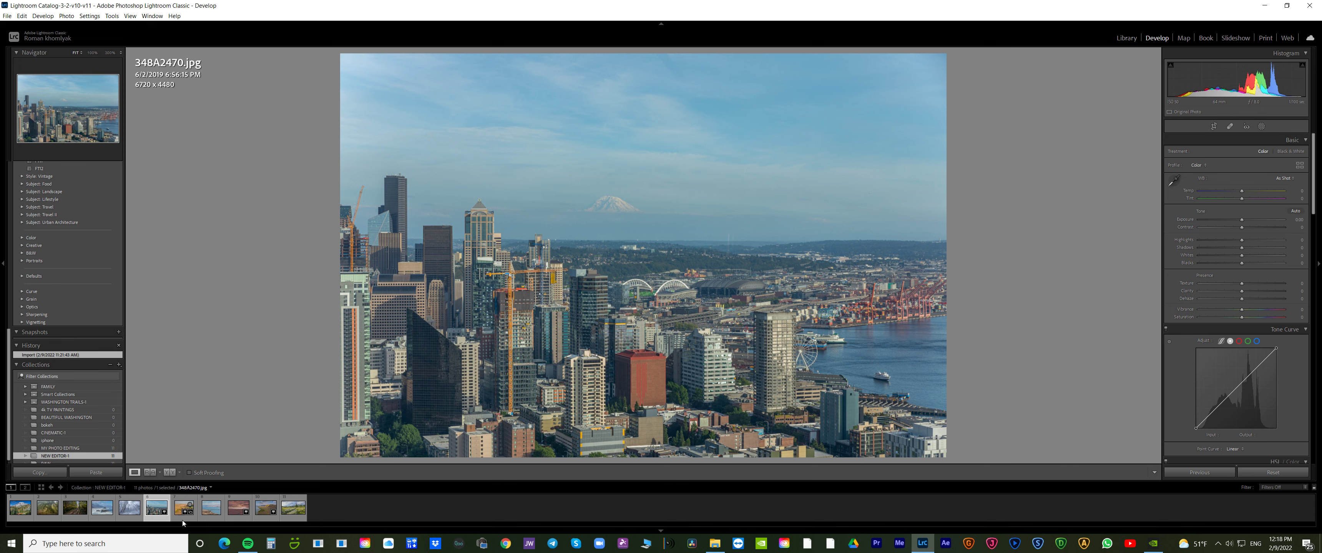
View the Palouse, bridge, sunset, Coulee Corridor and meadow originals, ending on P1068253.jpg
left_click(183, 509)
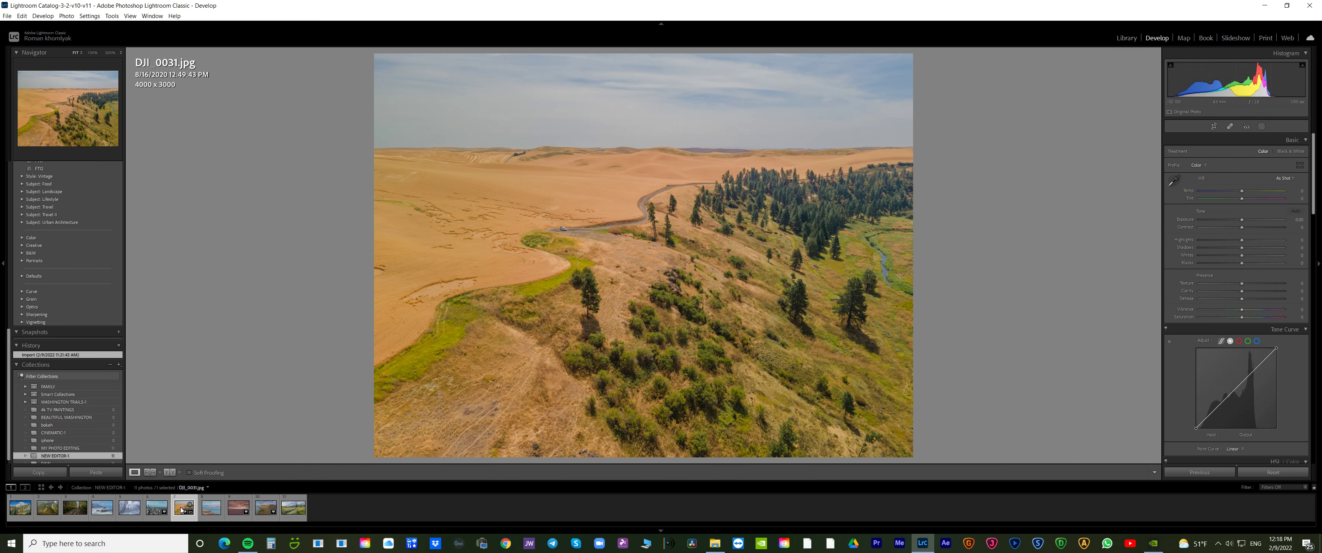
left_click(212, 515)
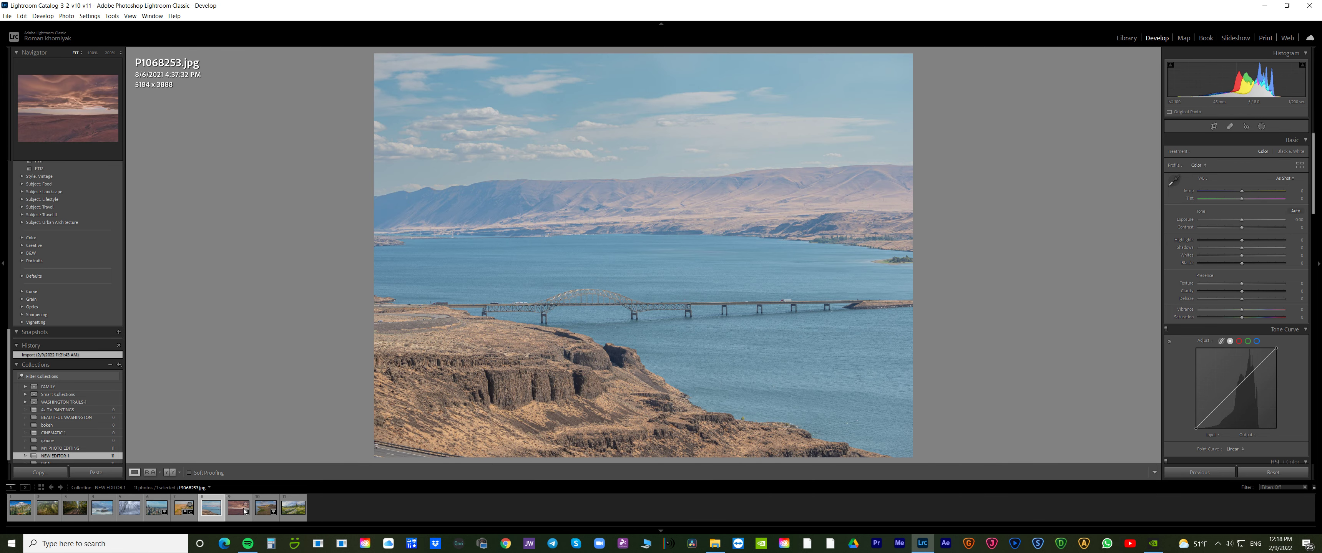
left_click(245, 511)
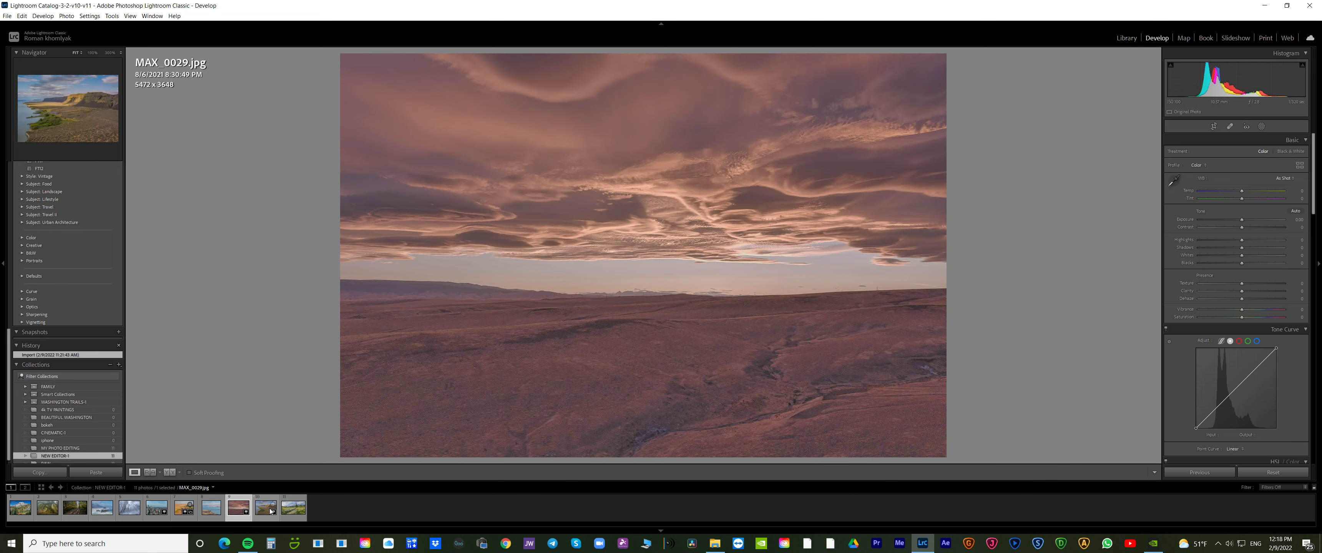
left_click(266, 509)
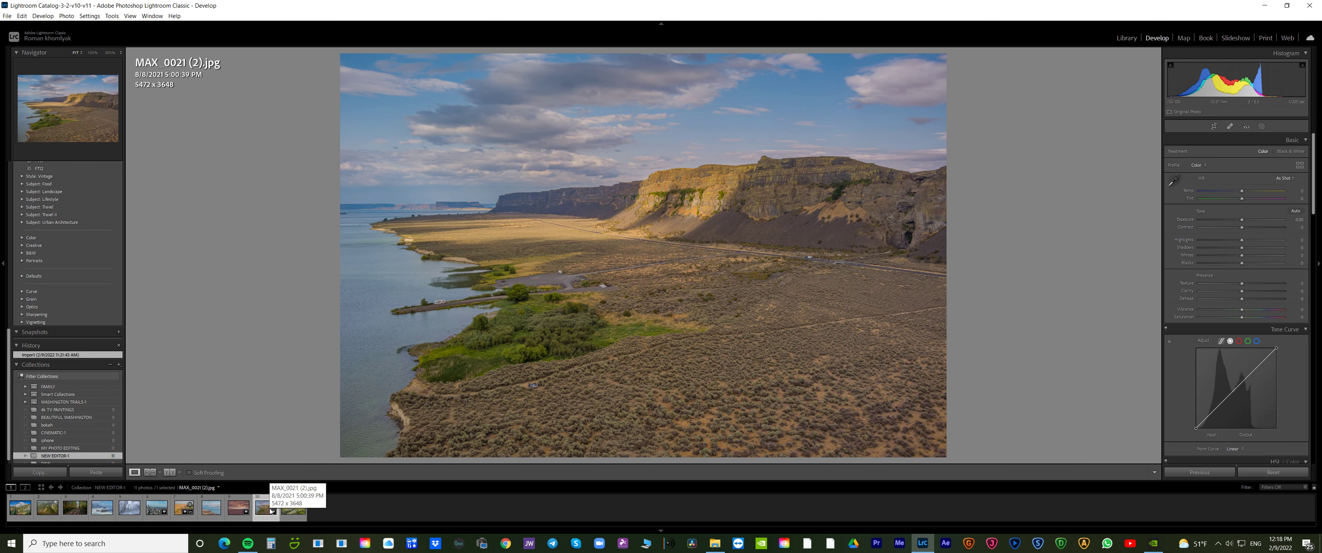
left_click(232, 512)
left_click(293, 510)
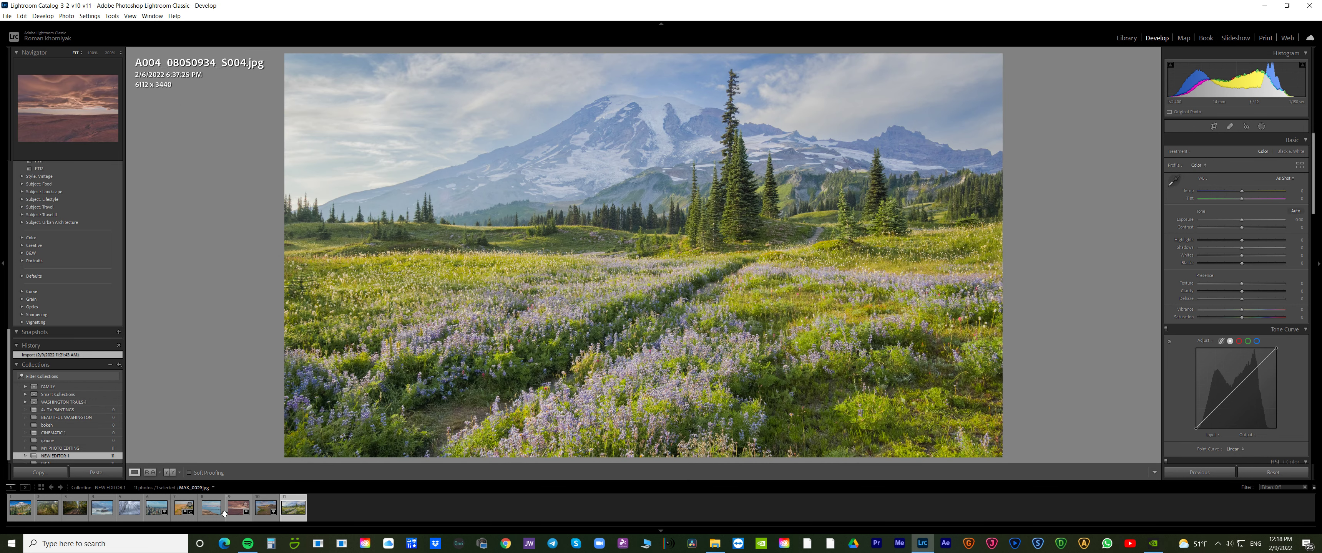
left_click(208, 509)
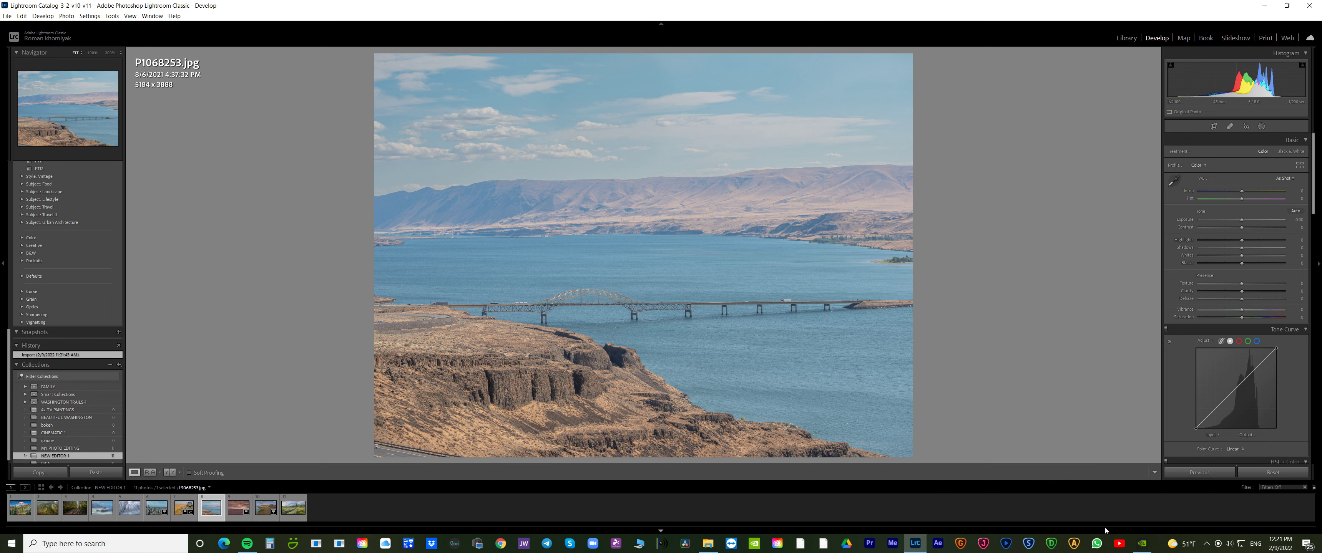
Bring the NVIDIA GeForce Experience window up from the Windows taskbar
left_click(1142, 543)
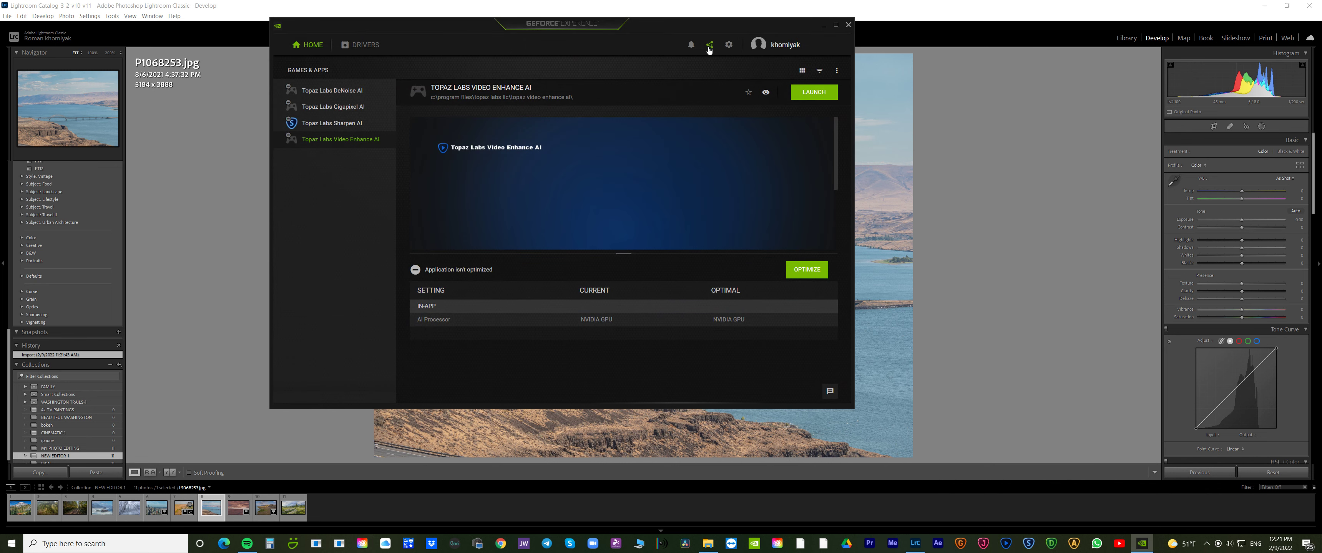